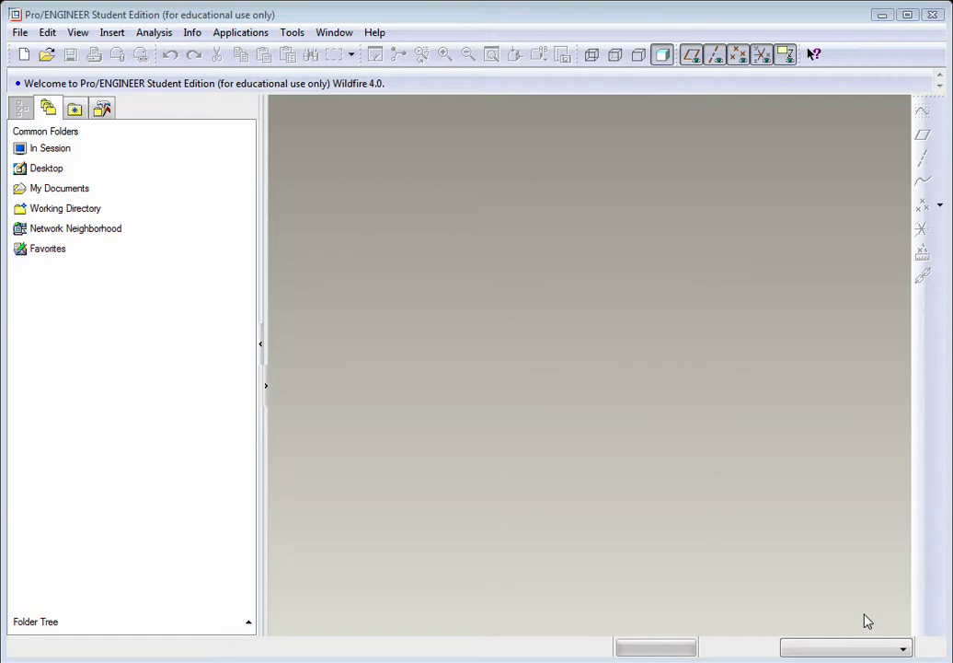
# - Create a new Design assembly named asm0001 with the default template and narrow the model tree
pyautogui.click(24, 54)
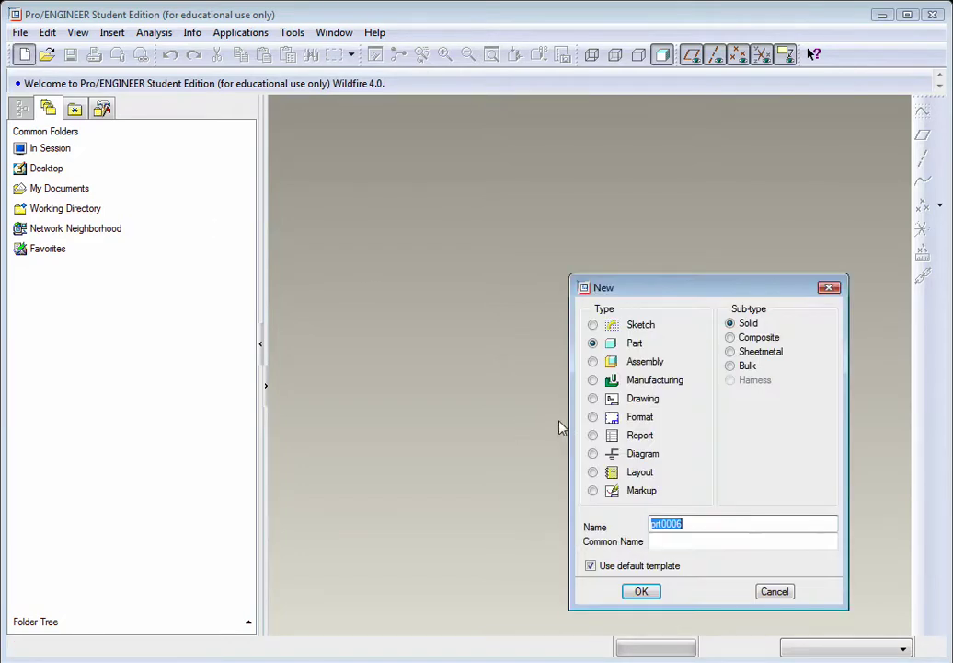
pyautogui.click(593, 361)
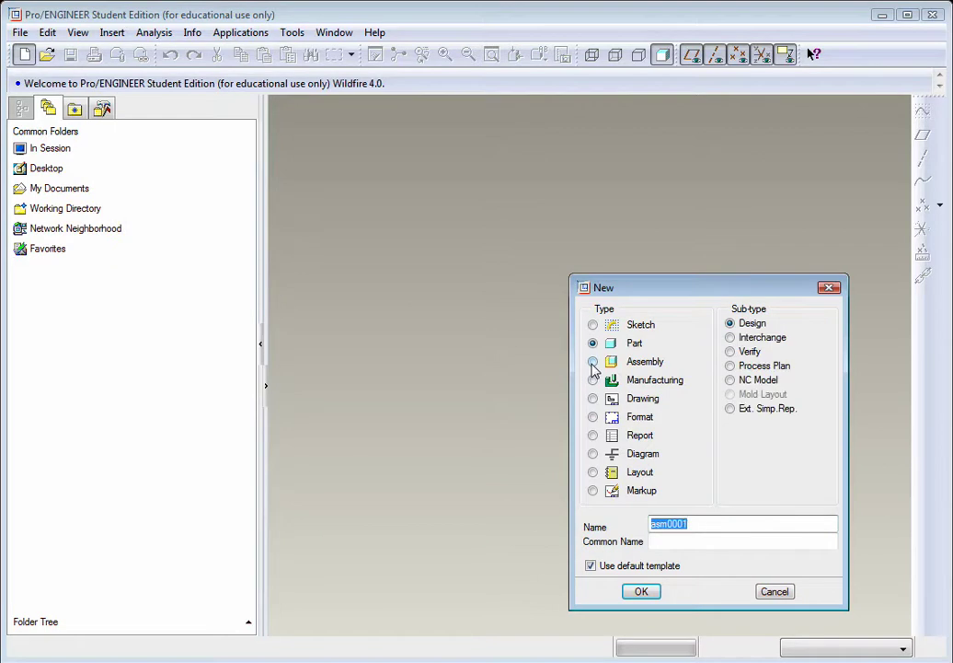
pyautogui.click(644, 592)
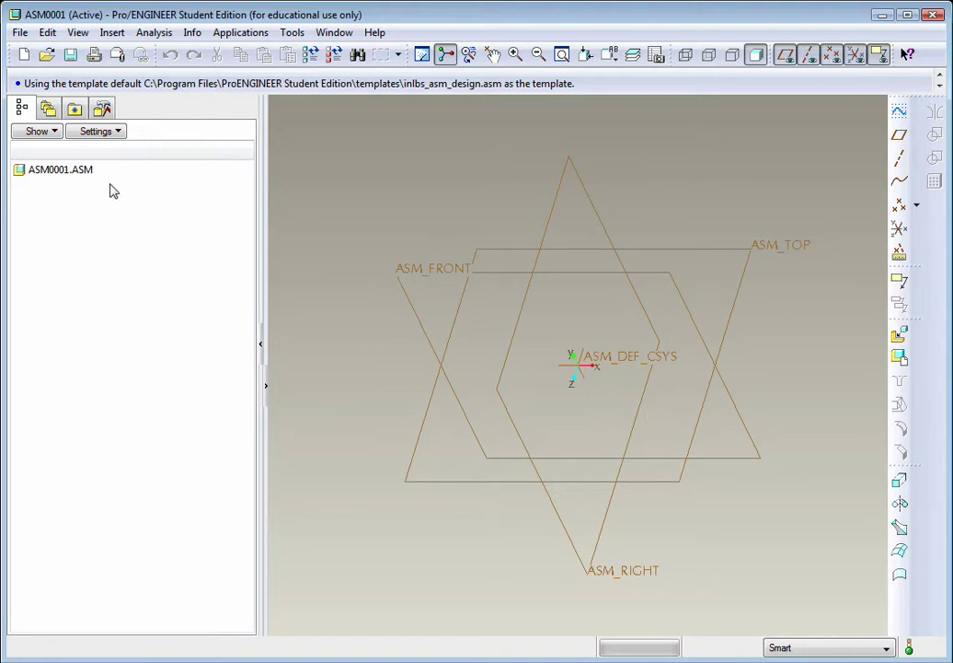
pyautogui.moveTo(260, 390); pyautogui.dragTo(172, 395)
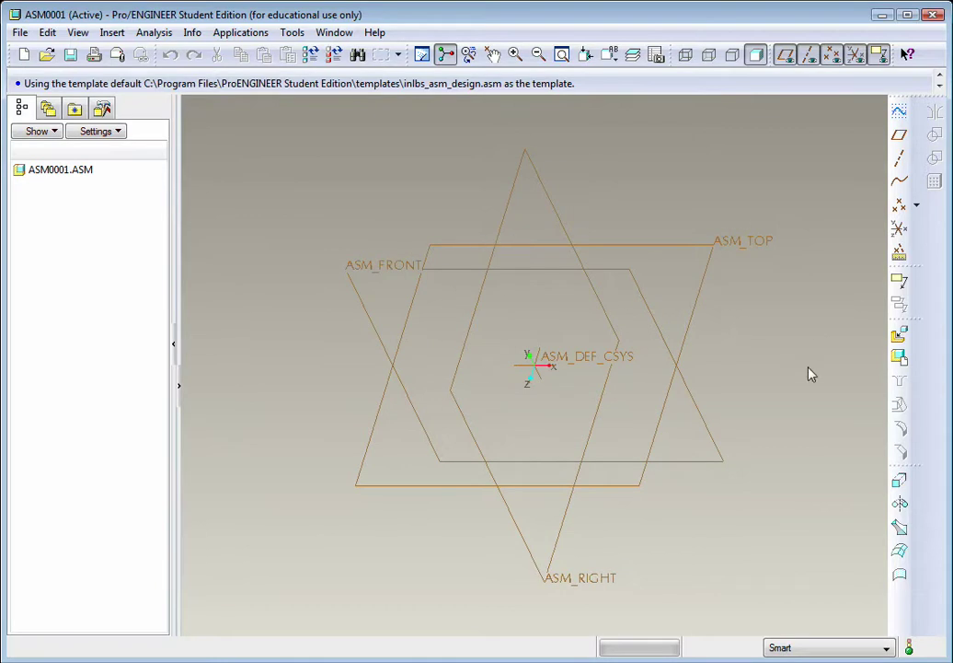
# - Add bracket.prt to the assembly from the Desktop folder ProE WildFire, Sample Files, ProE E5
pyautogui.click(898, 339)
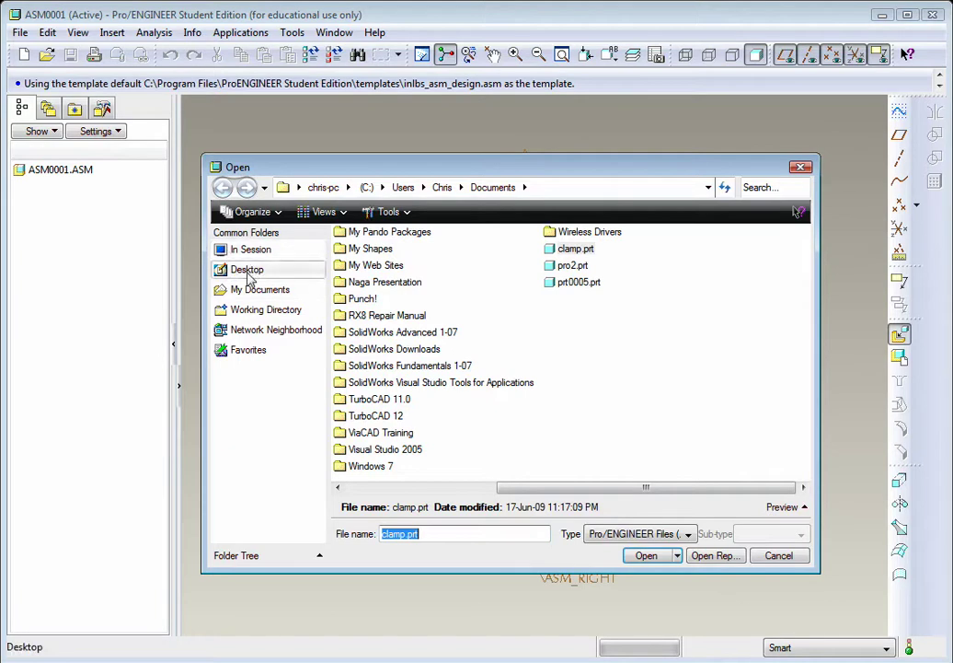
pyautogui.click(241, 269)
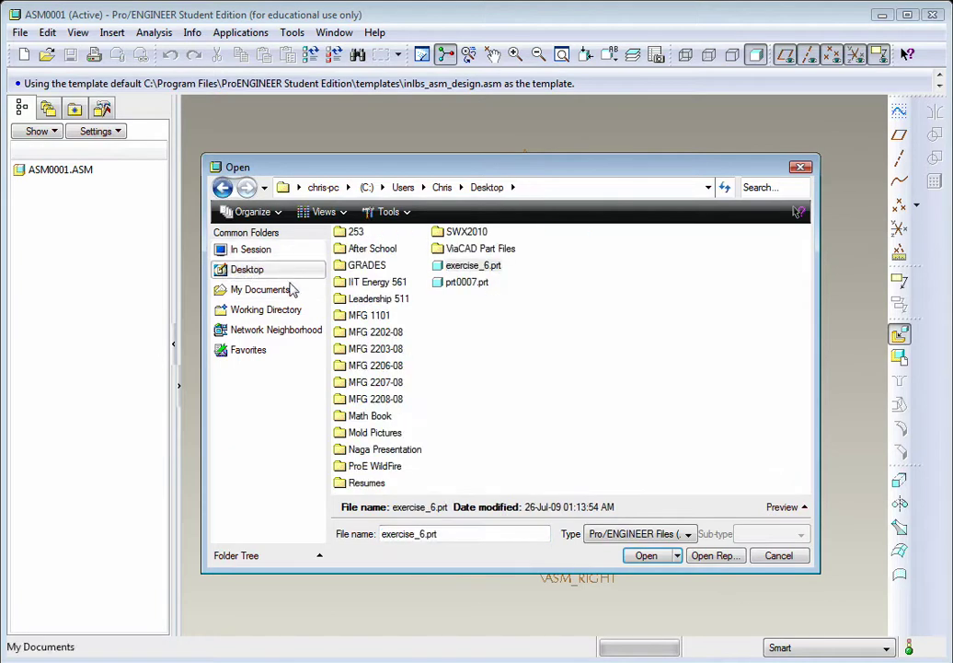
pyautogui.doubleClick(377, 466)
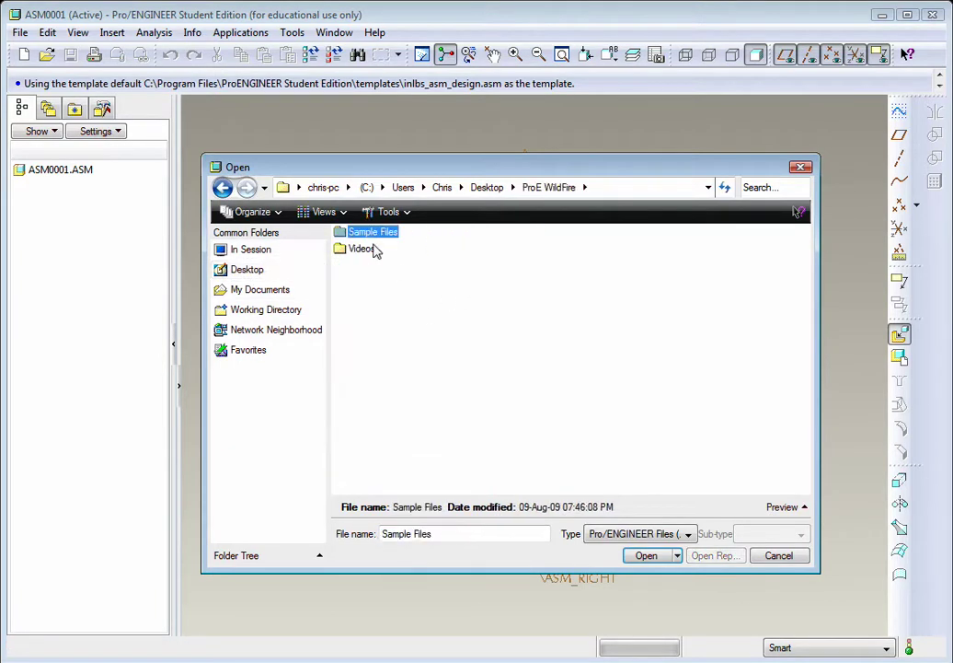
pyautogui.doubleClick(364, 233)
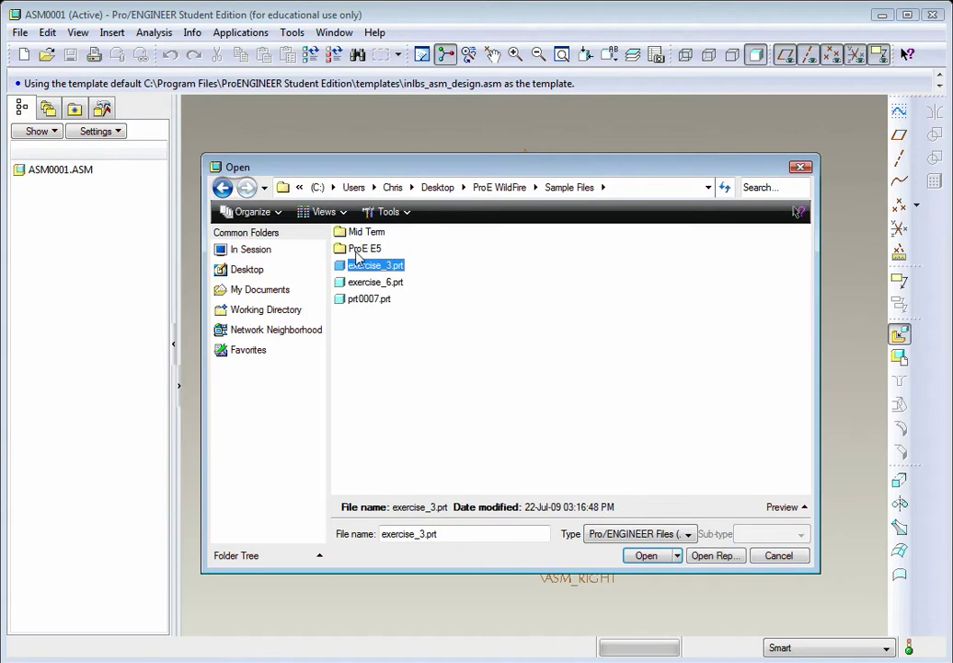
pyautogui.doubleClick(361, 249)
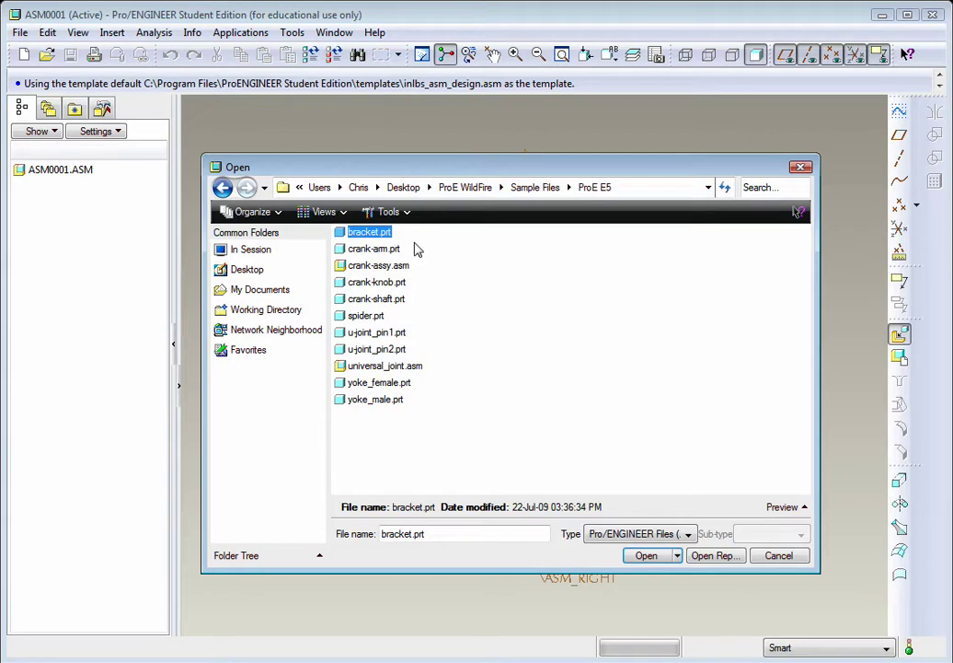
pyautogui.click(648, 555)
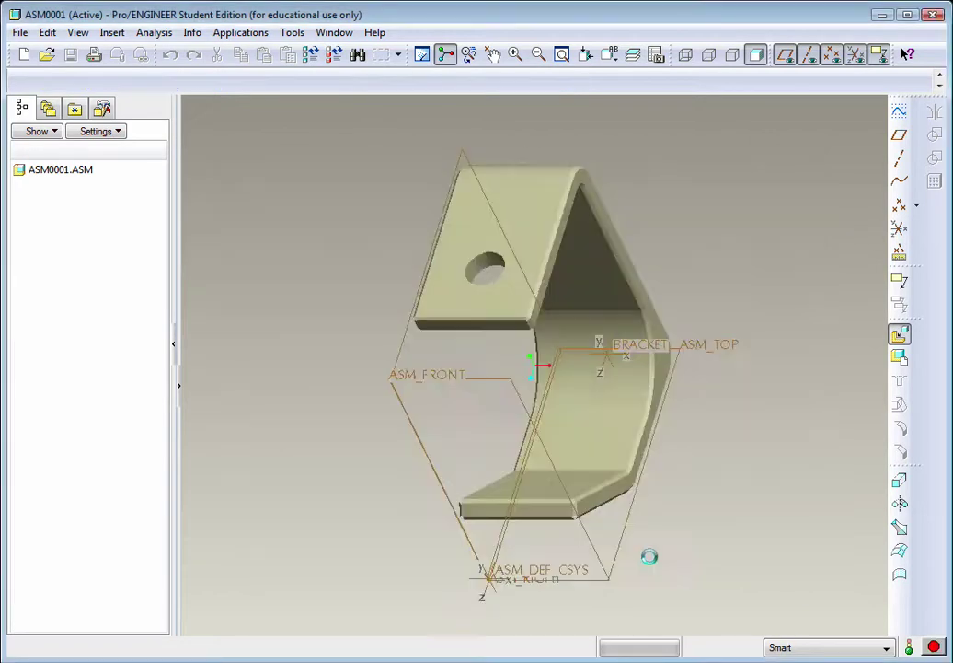
# - Place the bracket at its current position with a Fix constraint and accept the placement
pyautogui.moveTo(672, 460)
pyautogui.mouseDown(button='middle')
pyautogui.moveTo(626, 465)
pyautogui.moveTo(696, 494)
pyautogui.moveTo(689, 449)
pyautogui.moveTo(673, 476)
pyautogui.moveTo(682, 469)
pyautogui.moveTo(687, 478)
pyautogui.mouseUp(button='middle')
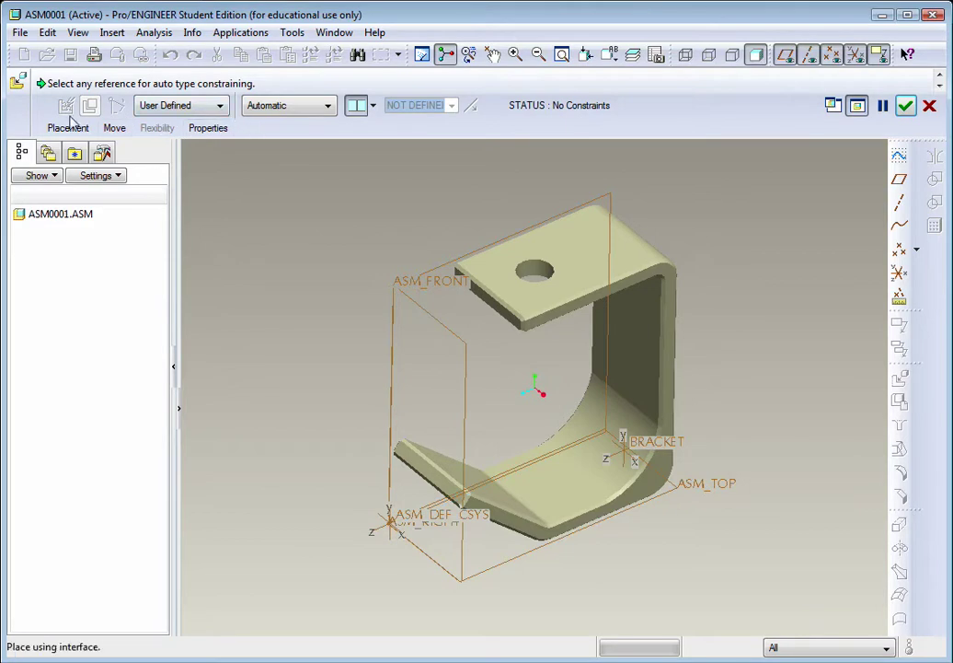
pyautogui.click(329, 108)
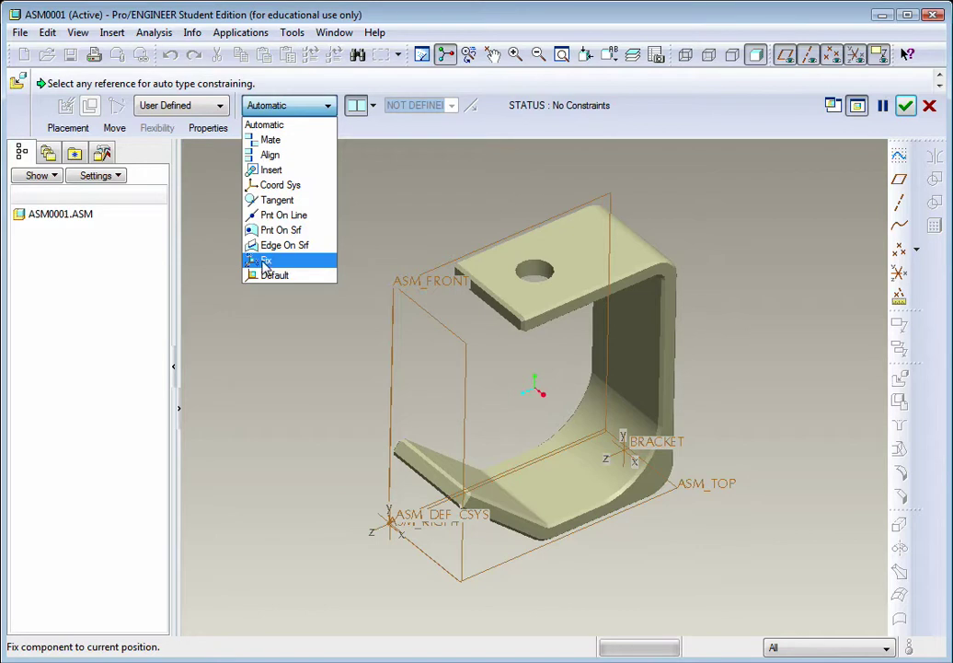
pyautogui.click(266, 262)
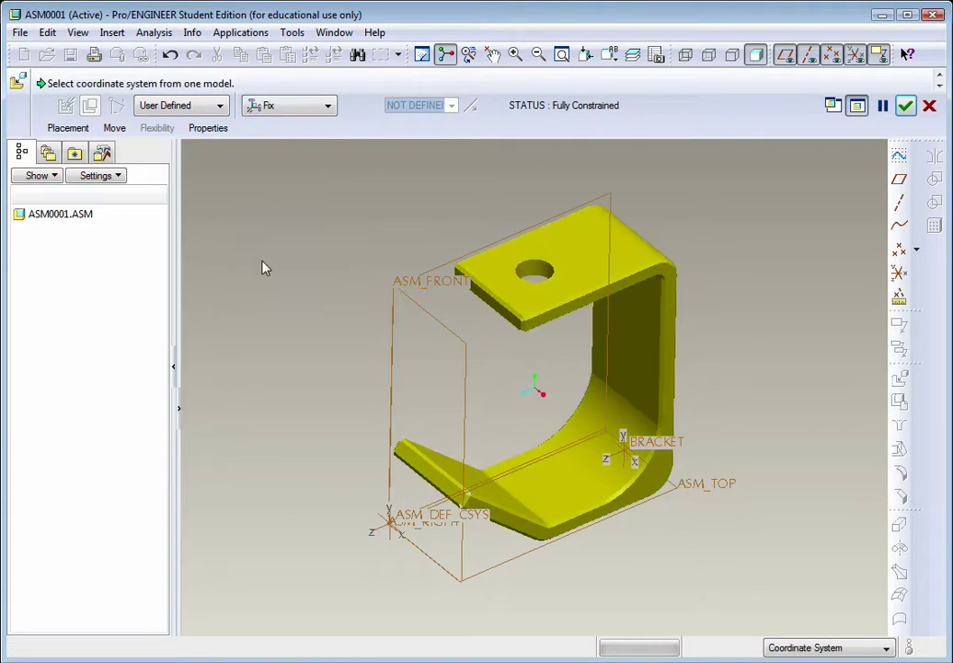
pyautogui.click(906, 108)
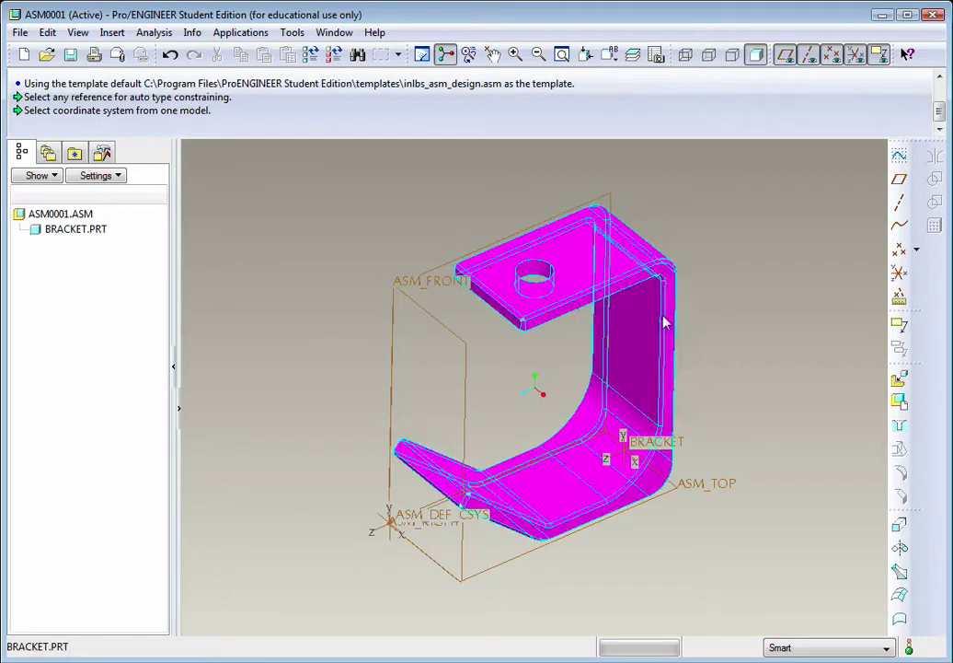
# - Add yoke_male.prt from the ProE E5 folder to the assembly as the second component
pyautogui.click(900, 383)
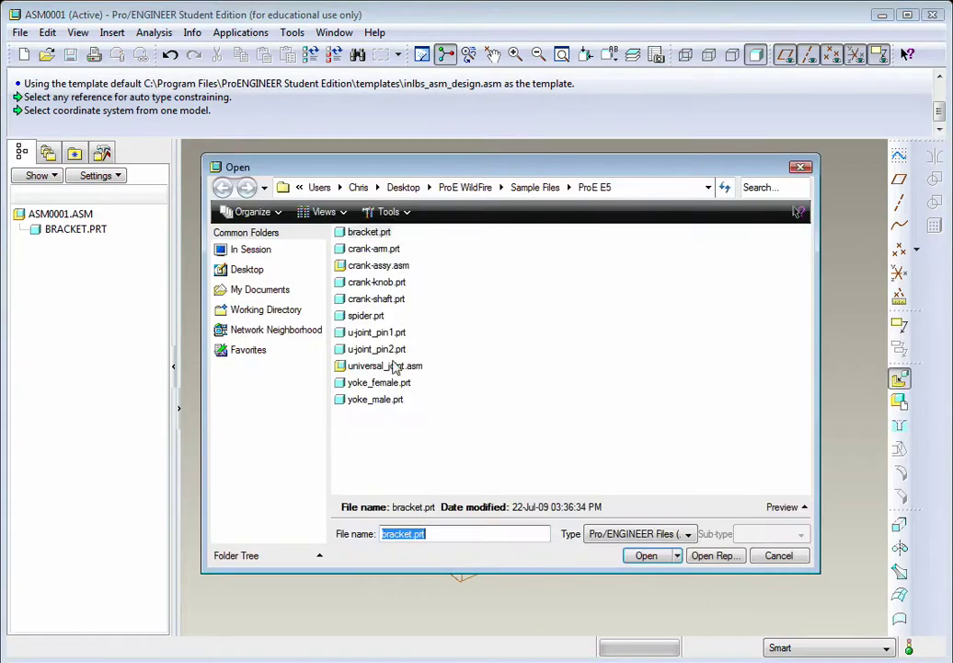
pyautogui.click(394, 403)
pyautogui.click(644, 555)
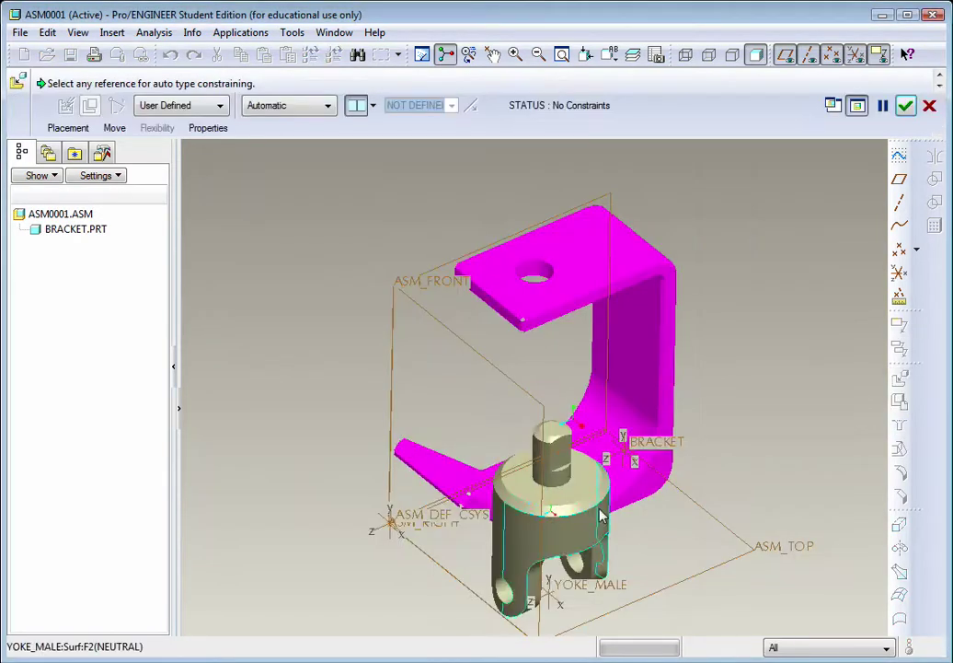
pyautogui.moveTo(494, 410); pyautogui.dragTo(600, 394, button='middle')
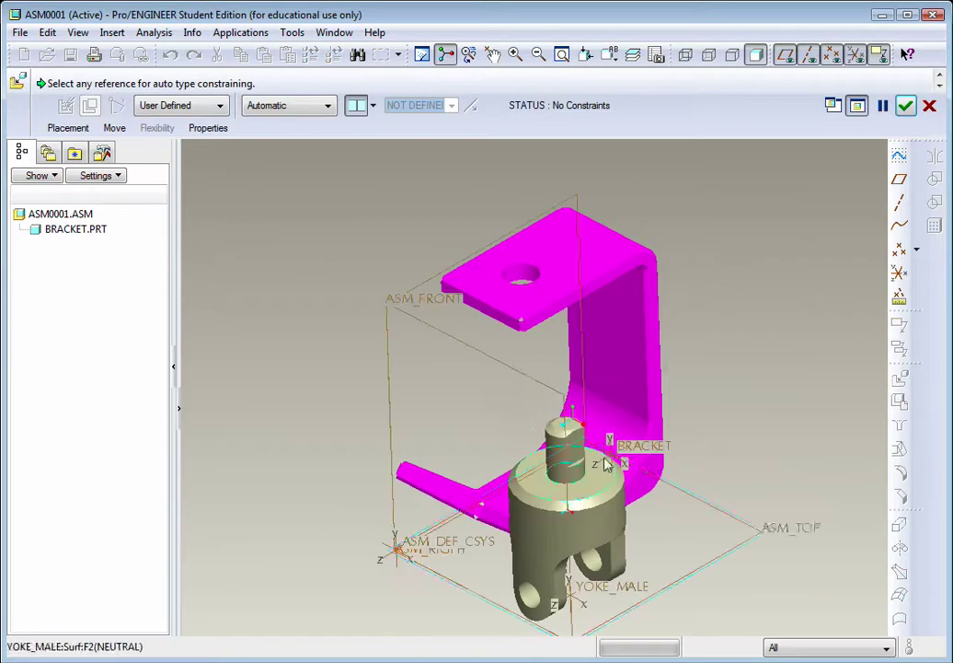
pyautogui.moveTo(622, 441); pyautogui.dragTo(602, 434, button='middle')
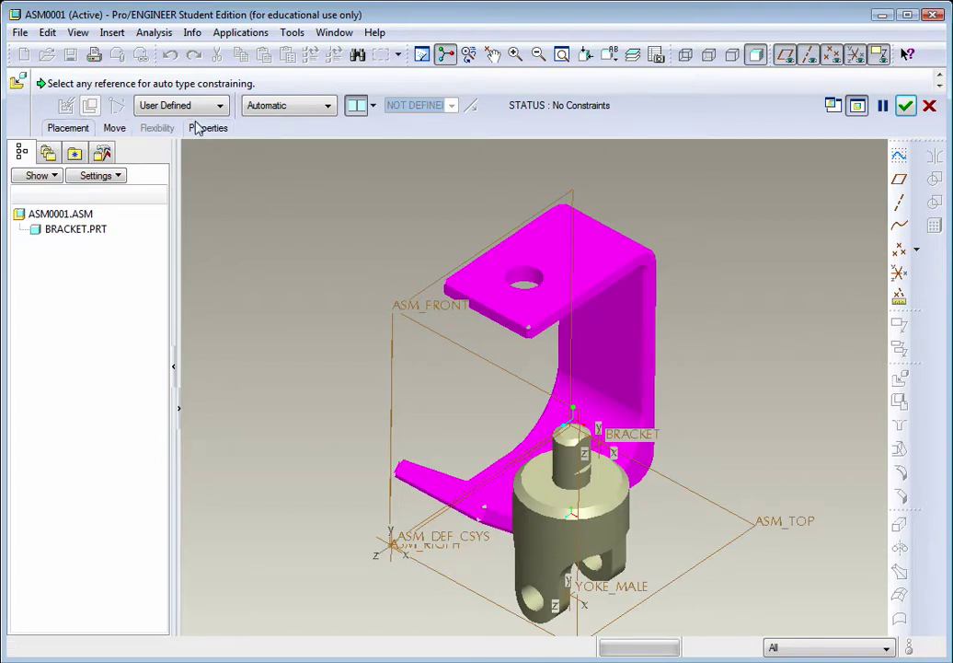
pyautogui.click(330, 109)
pyautogui.click(330, 109)
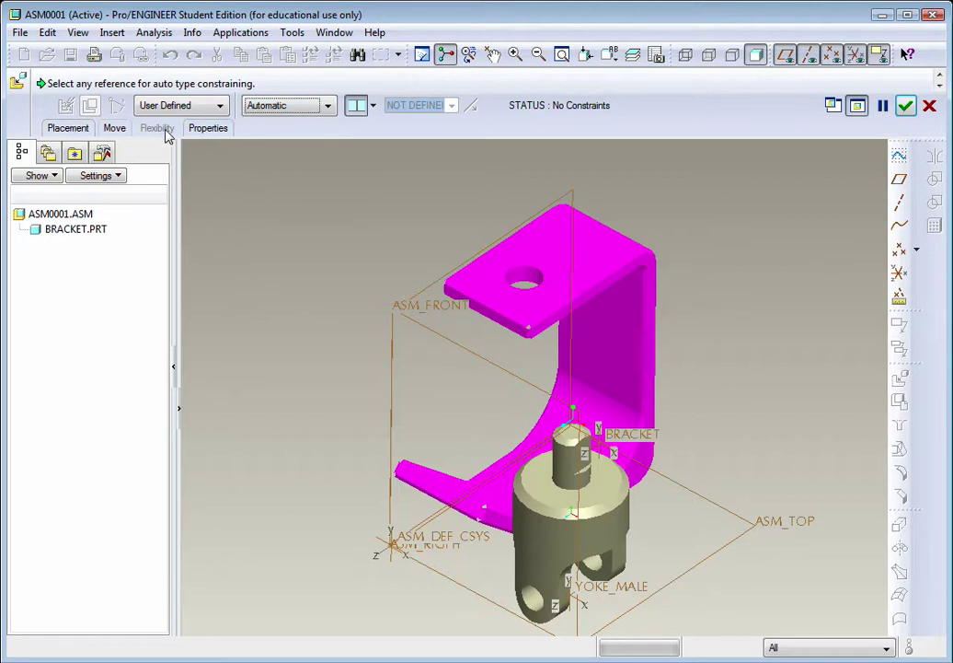
pyautogui.click(374, 107)
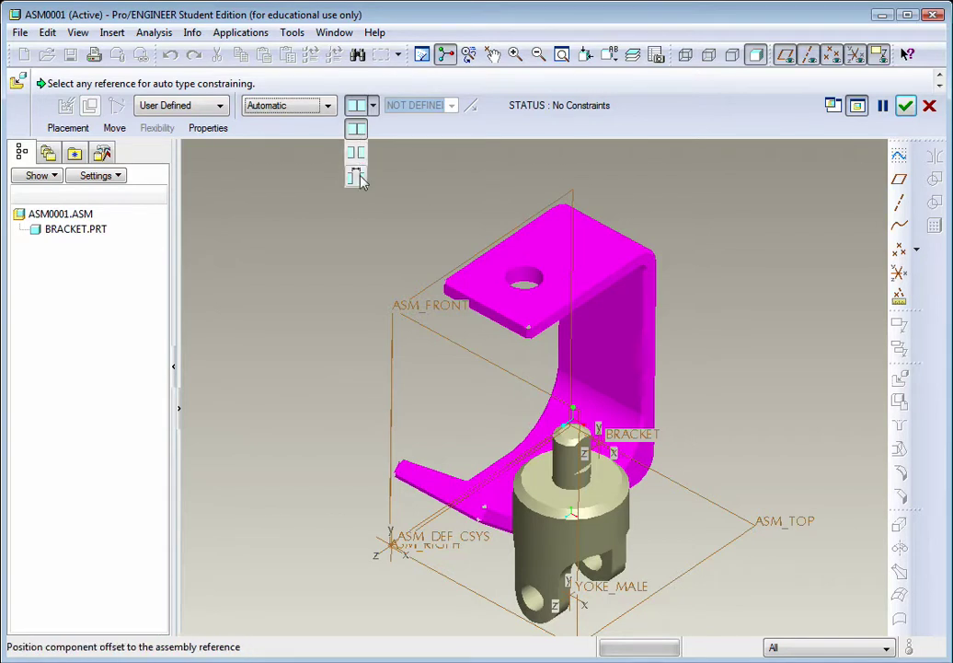
pyautogui.click(374, 107)
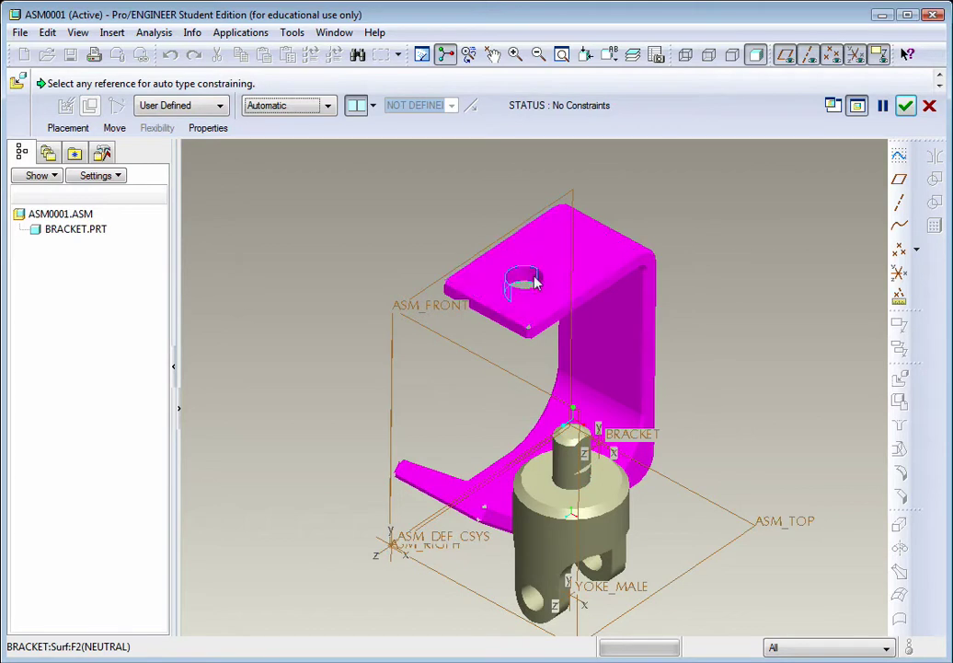
# - Constrain the cylindrical surface of the yoke's shaft to the bracket's hole as an Insert and open the placement constraint settings
pyautogui.click(569, 484)
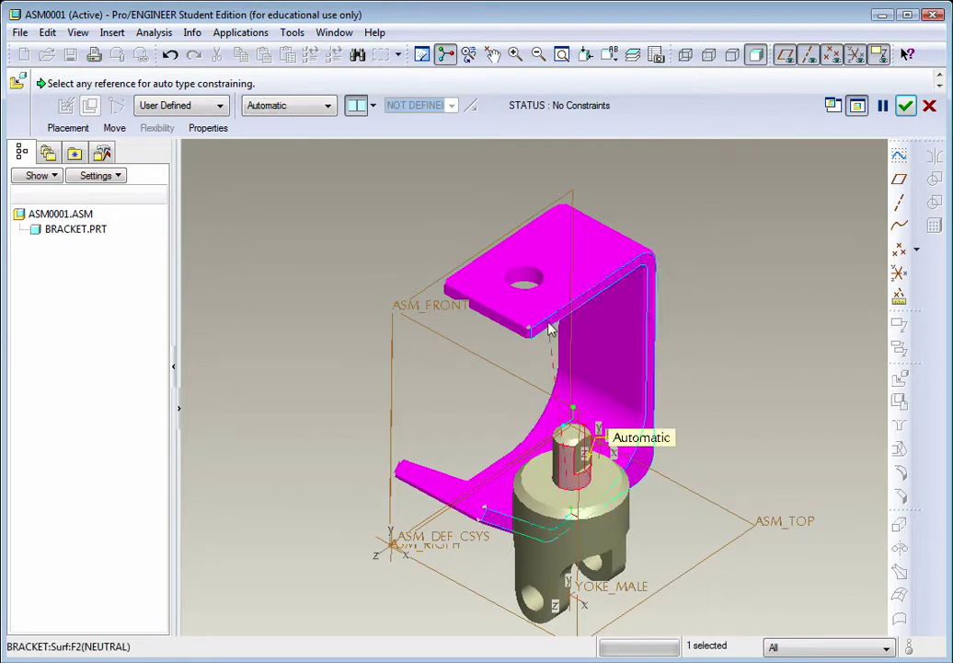
pyautogui.click(523, 281)
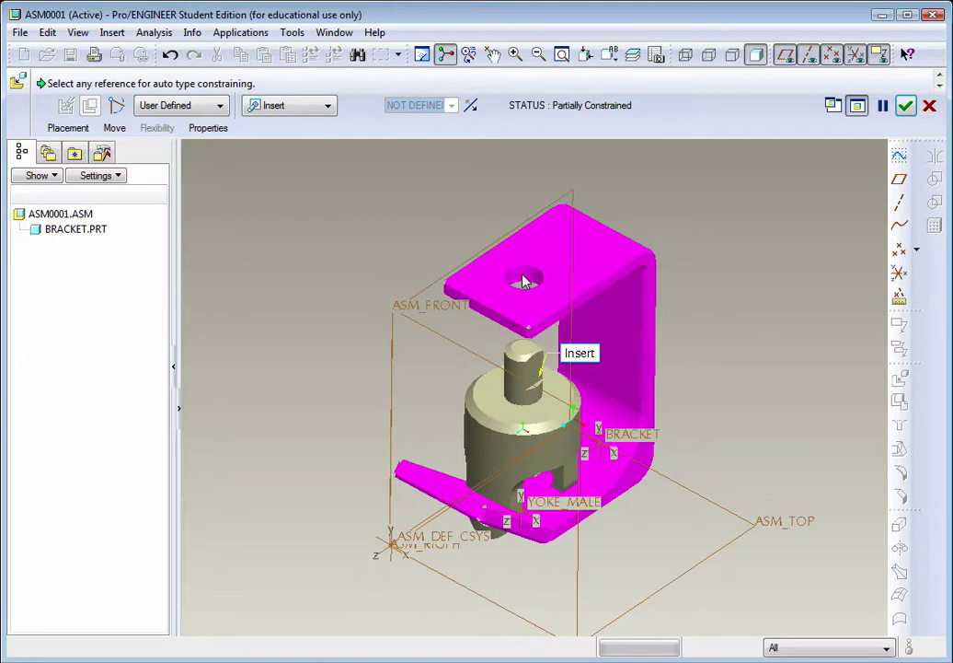
pyautogui.click(68, 128)
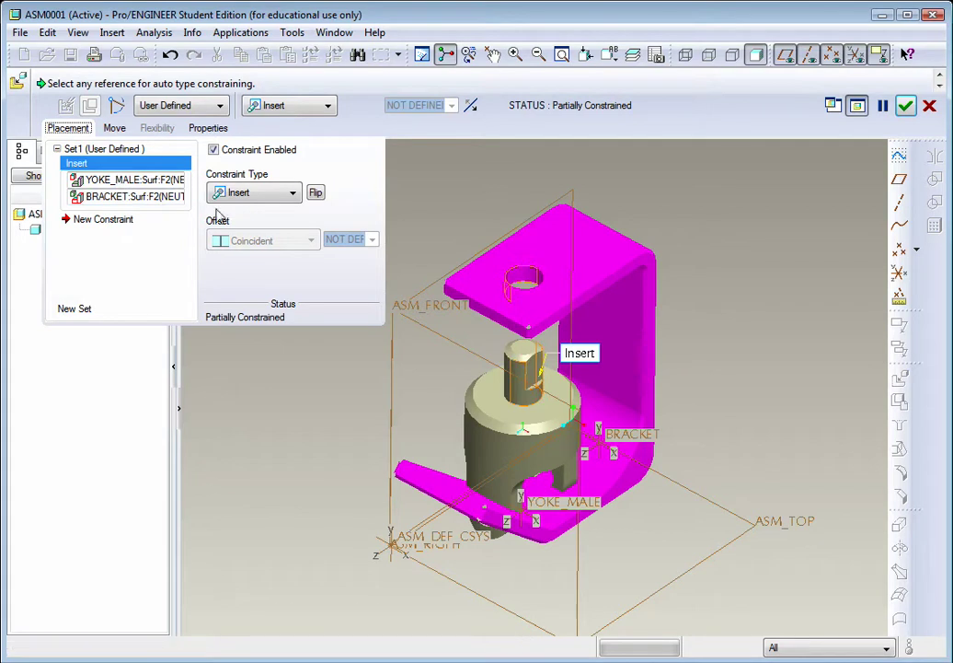
pyautogui.click(296, 196)
pyautogui.click(293, 205)
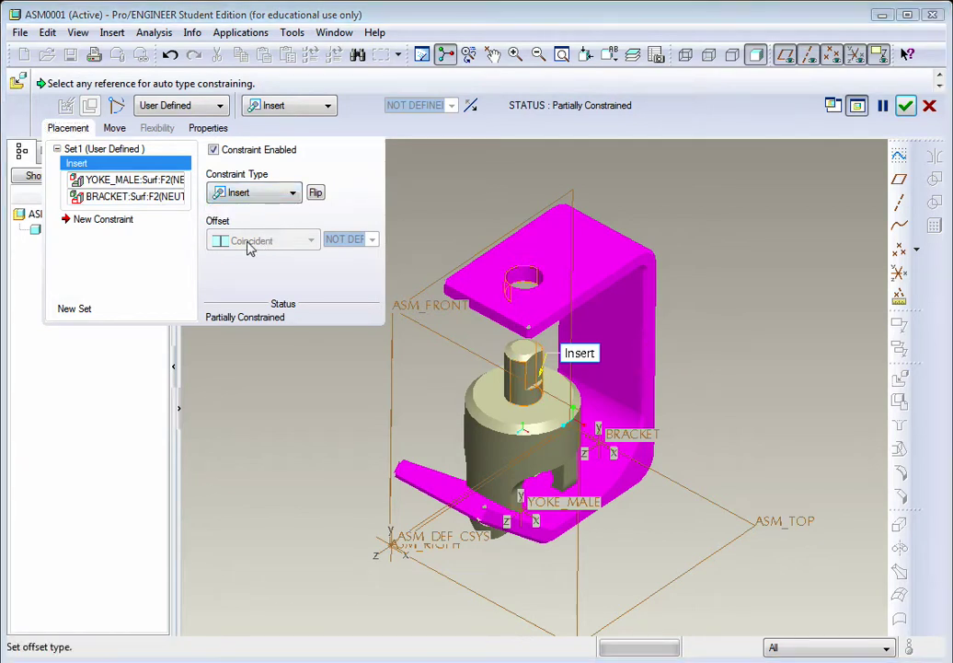
# - Add a coincident Mate constraint between the yoke's upper shoulder face and the underside of the bracket's top flange
pyautogui.click(84, 220)
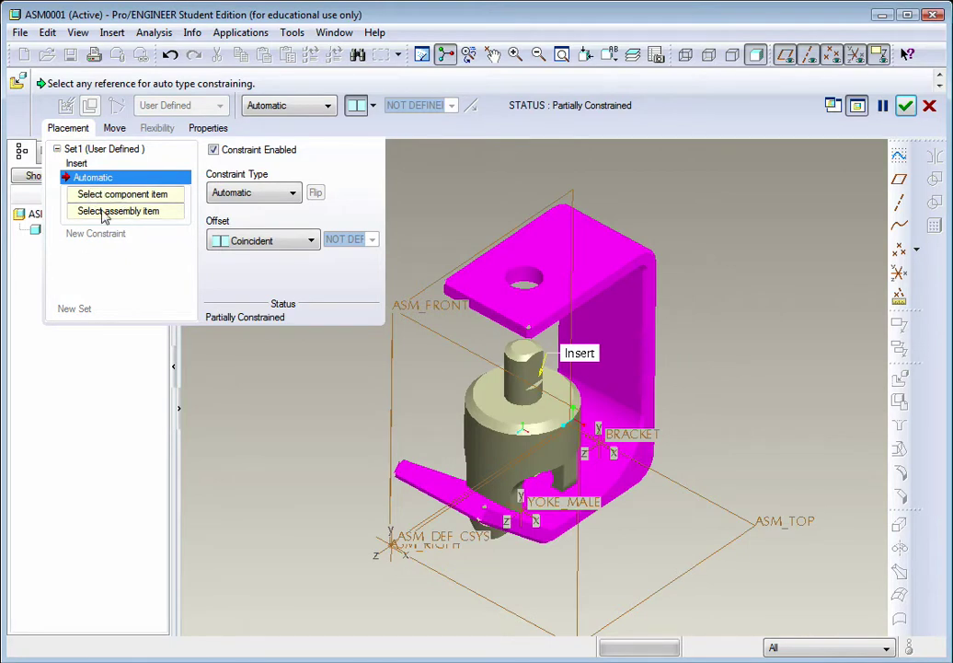
pyautogui.click(105, 199)
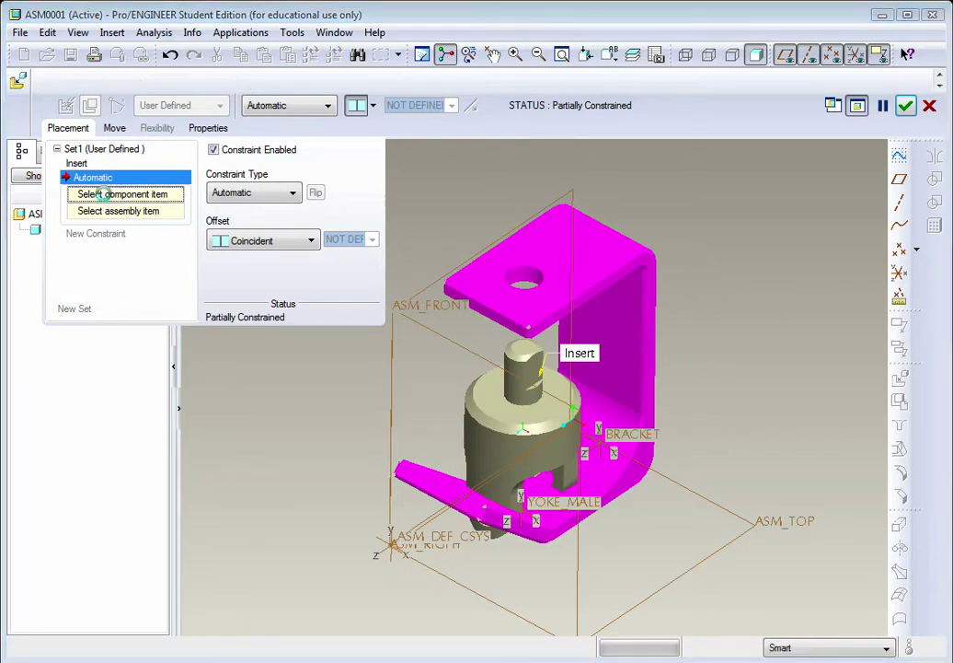
pyautogui.click(495, 407)
pyautogui.moveTo(495, 407); pyautogui.dragTo(582, 343, button='middle')
pyautogui.click(579, 335)
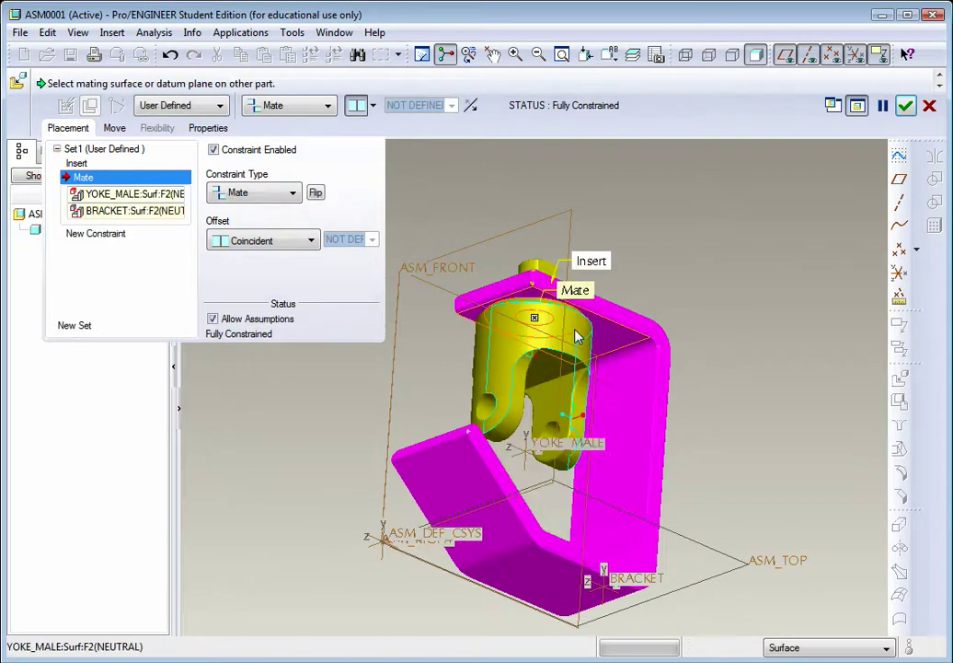
pyautogui.moveTo(547, 370); pyautogui.dragTo(544, 421, button='middle')
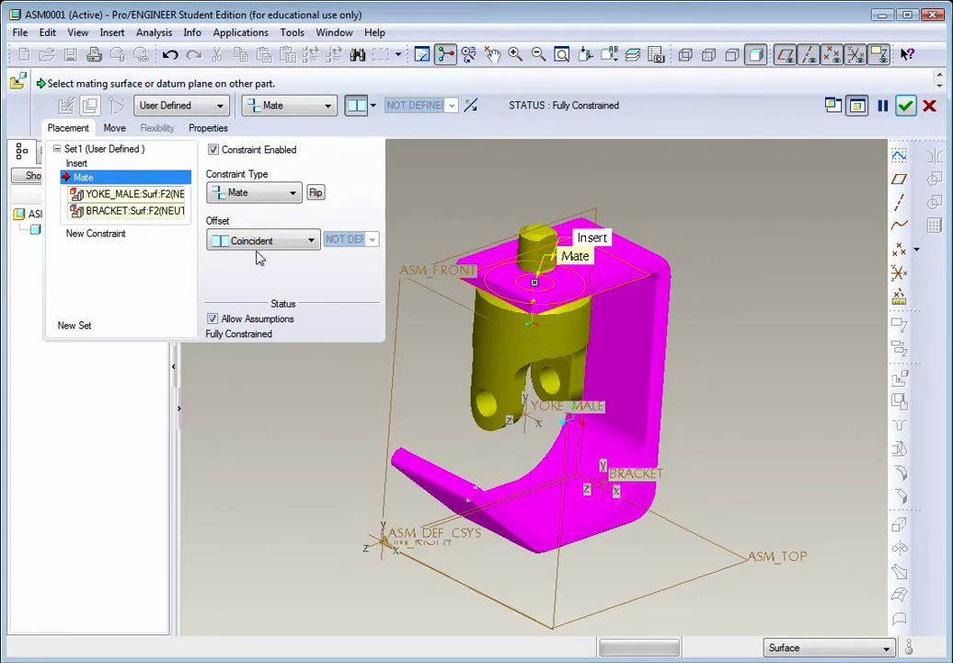
# - Turn off Allow Assumptions for the yoke and accept its placement
pyautogui.click(312, 241)
pyautogui.click(310, 242)
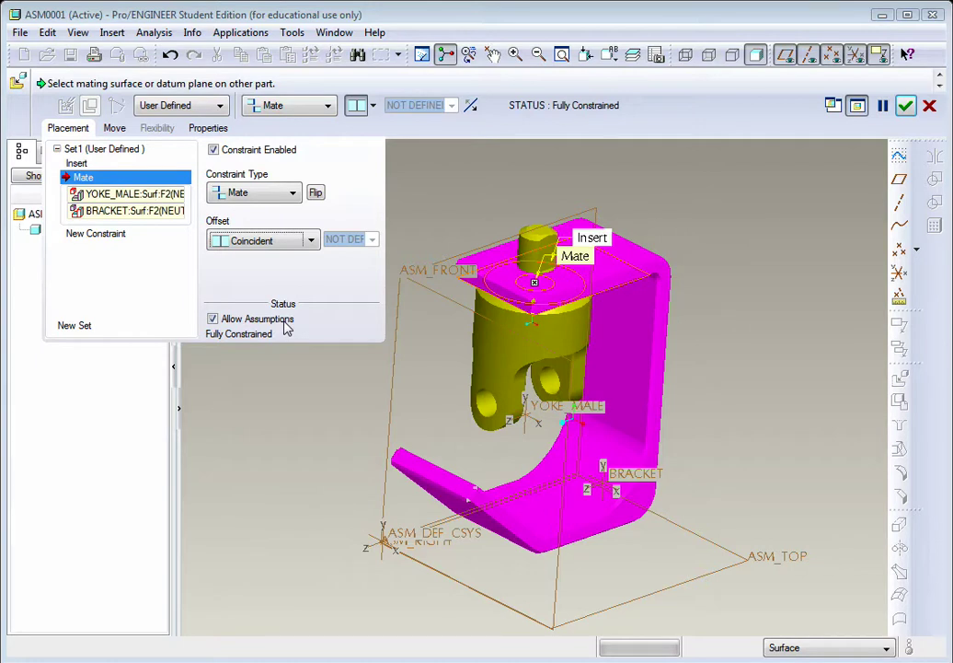
pyautogui.click(213, 319)
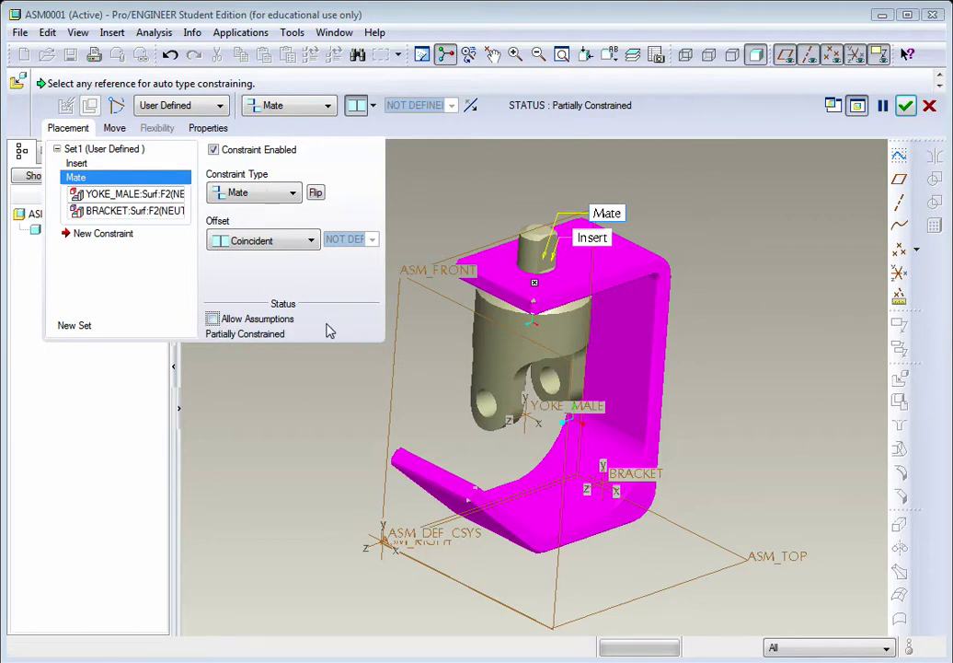
pyautogui.click(906, 105)
# - Rotate the male yoke about its shaft in the bracket with the Drag tool, leave it at a new angle and finish dragging
pyautogui.moveTo(385, 190)
pyautogui.mouseDown(button='middle')
pyautogui.moveTo(426, 206)
pyautogui.moveTo(425, 214)
pyautogui.moveTo(407, 210)
pyautogui.mouseUp(button='middle')
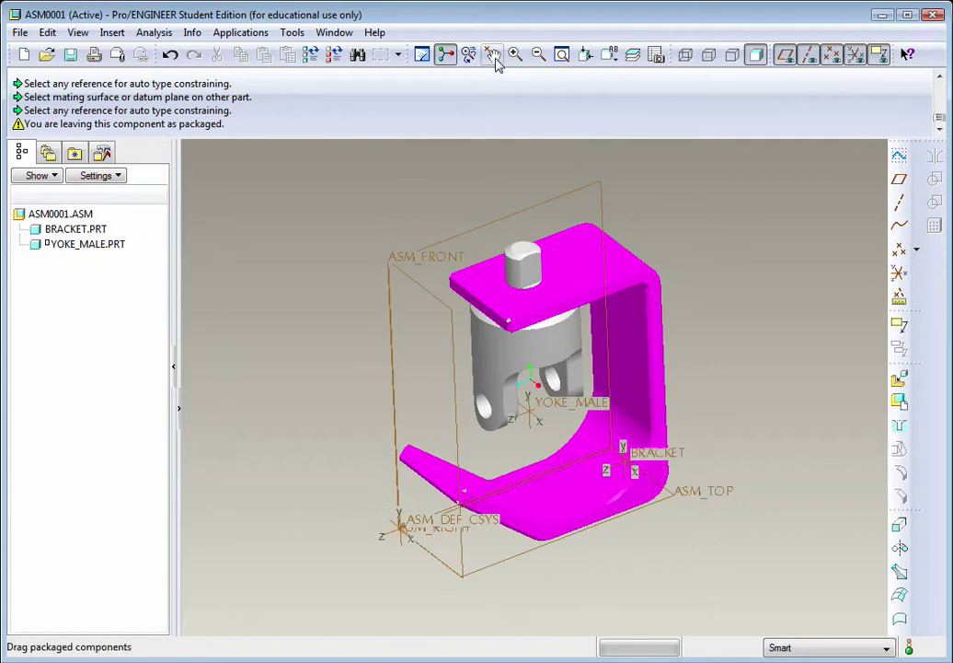
pyautogui.click(493, 56)
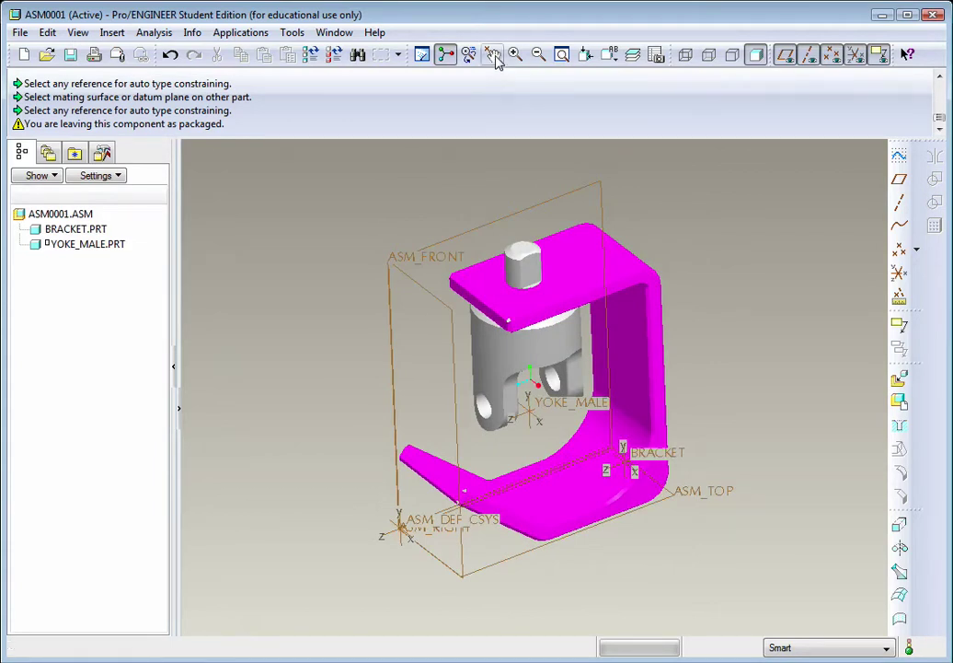
pyautogui.middleClick(533, 212)
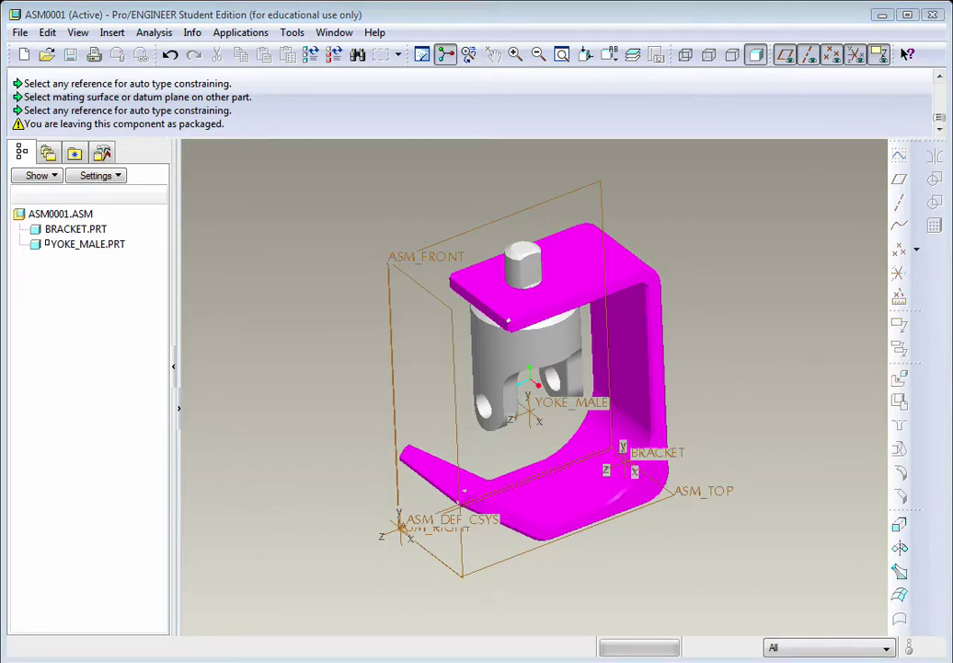
pyautogui.moveTo(853, 39); pyautogui.dragTo(810, 33)
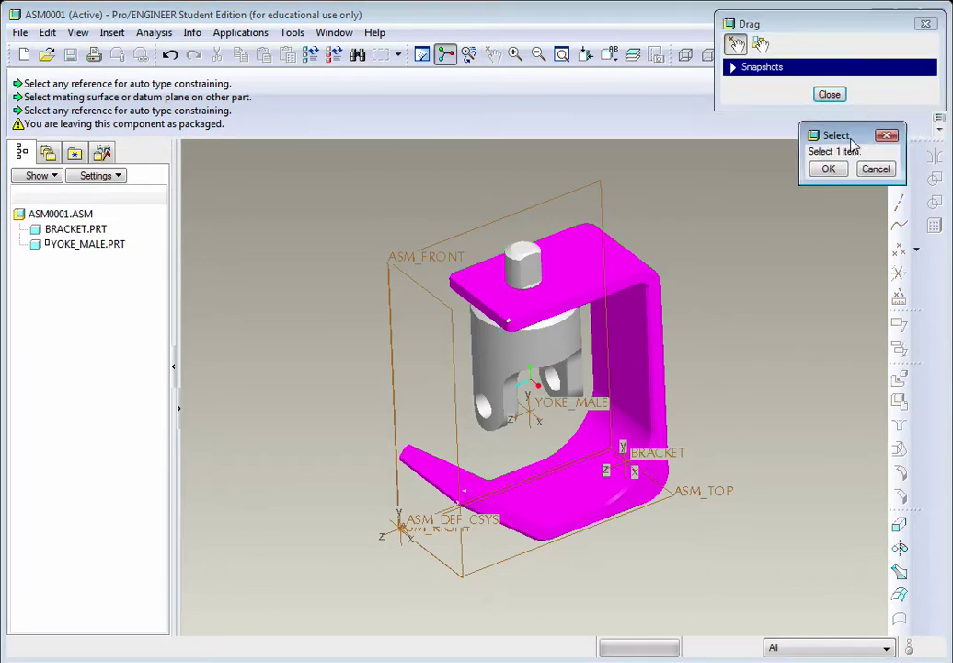
pyautogui.click(525, 261)
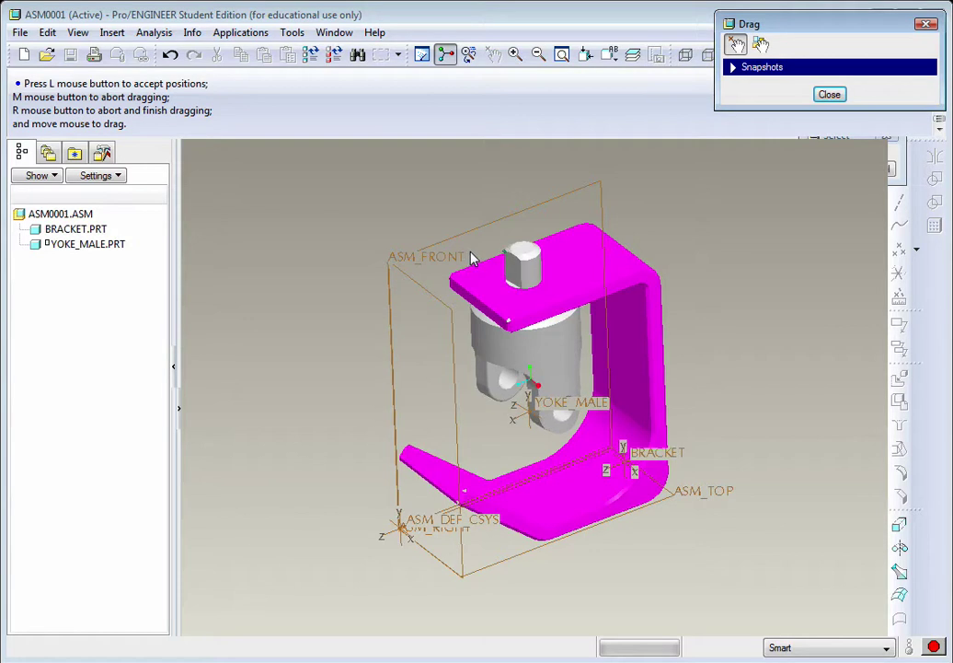
pyautogui.click(503, 250)
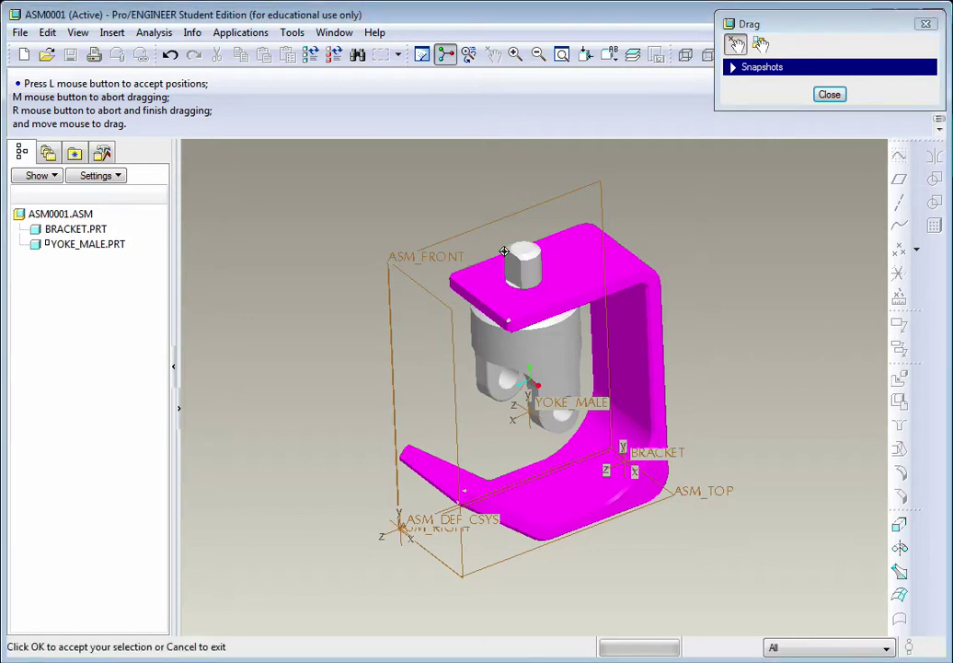
pyautogui.click(504, 250)
pyautogui.click(822, 145)
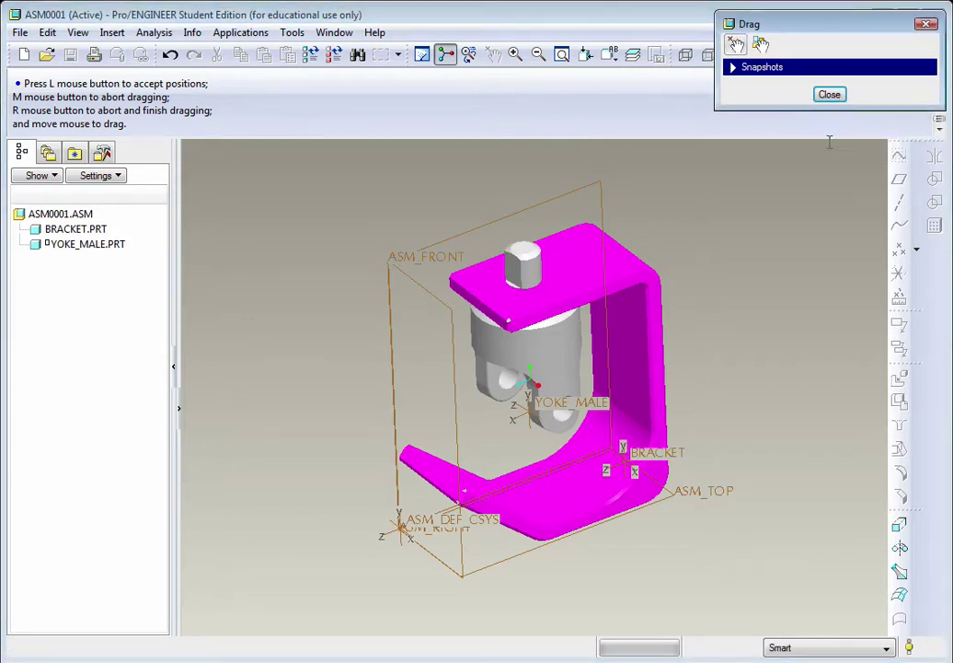
pyautogui.click(829, 94)
# - Add spider.prt from the ProE E5 folder to the assembly as the third component
pyautogui.moveTo(672, 294)
pyautogui.mouseDown(button='middle')
pyautogui.moveTo(696, 307)
pyautogui.moveTo(687, 279)
pyautogui.moveTo(676, 279)
pyautogui.moveTo(676, 298)
pyautogui.mouseUp(button='middle')
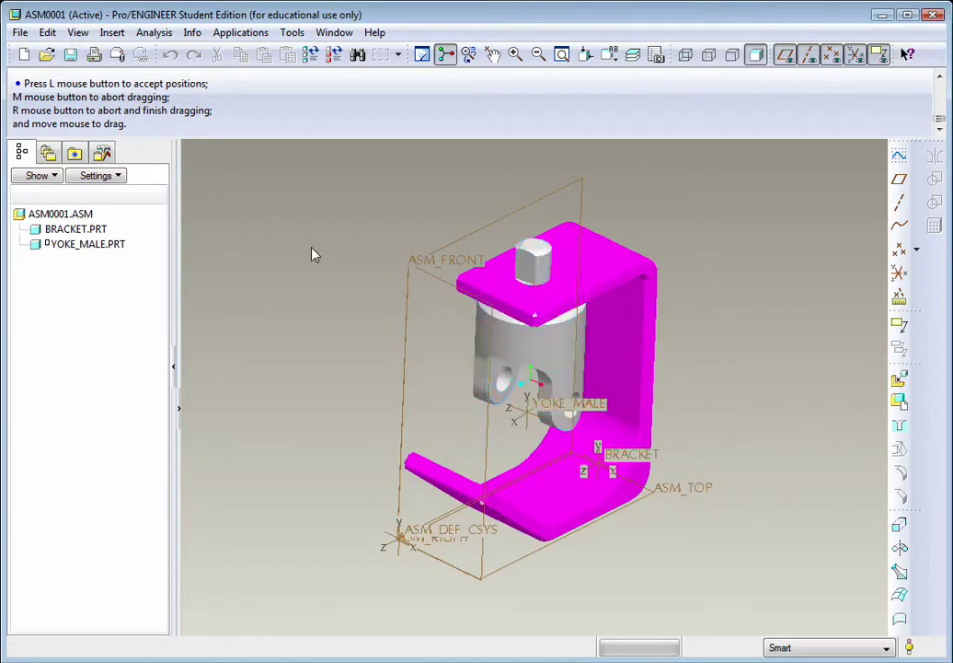
pyautogui.click(901, 384)
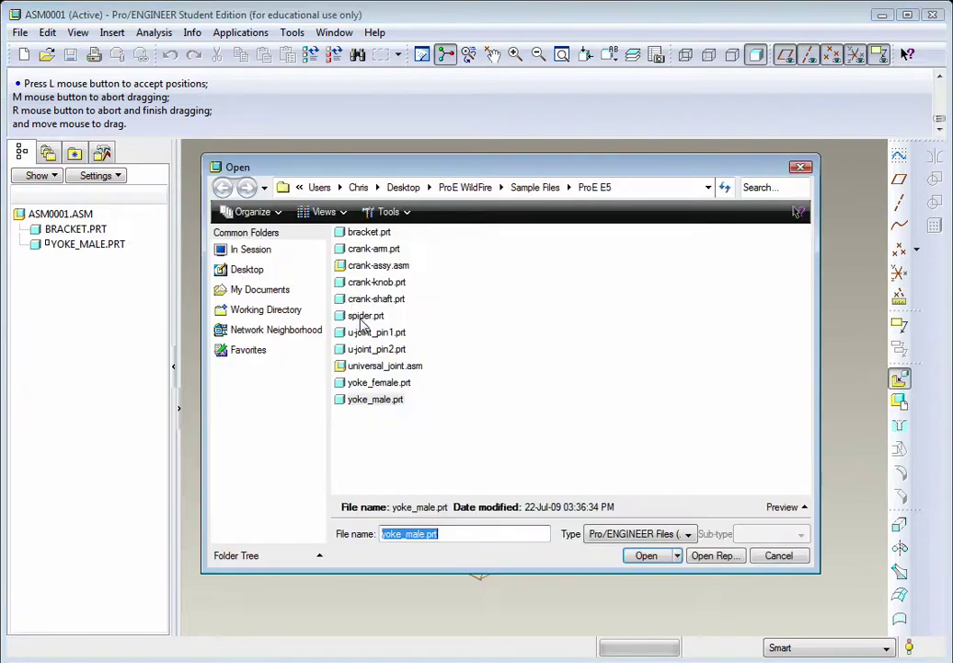
pyautogui.click(363, 319)
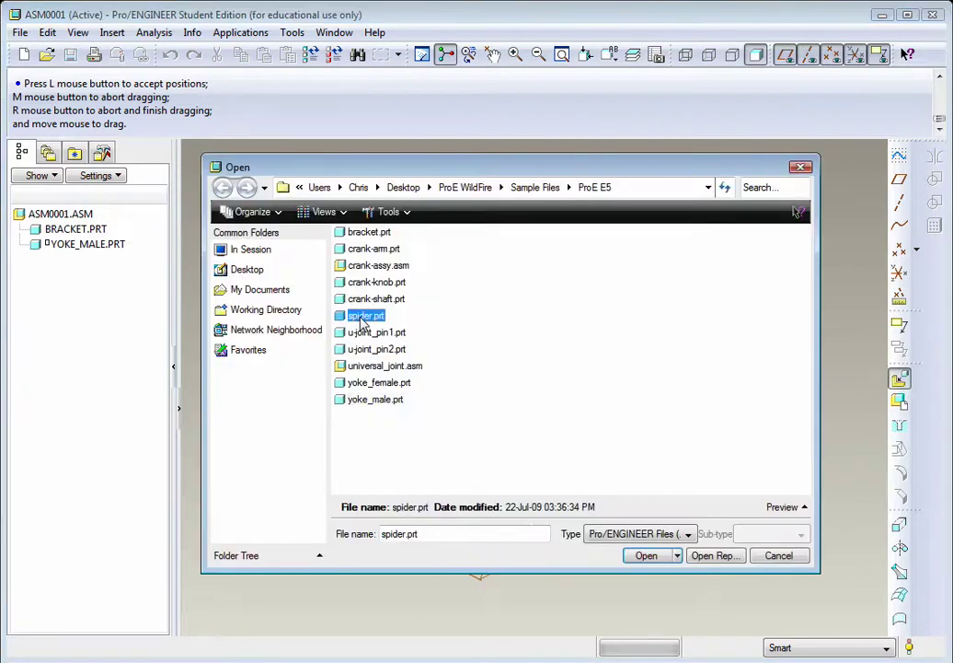
pyautogui.click(646, 555)
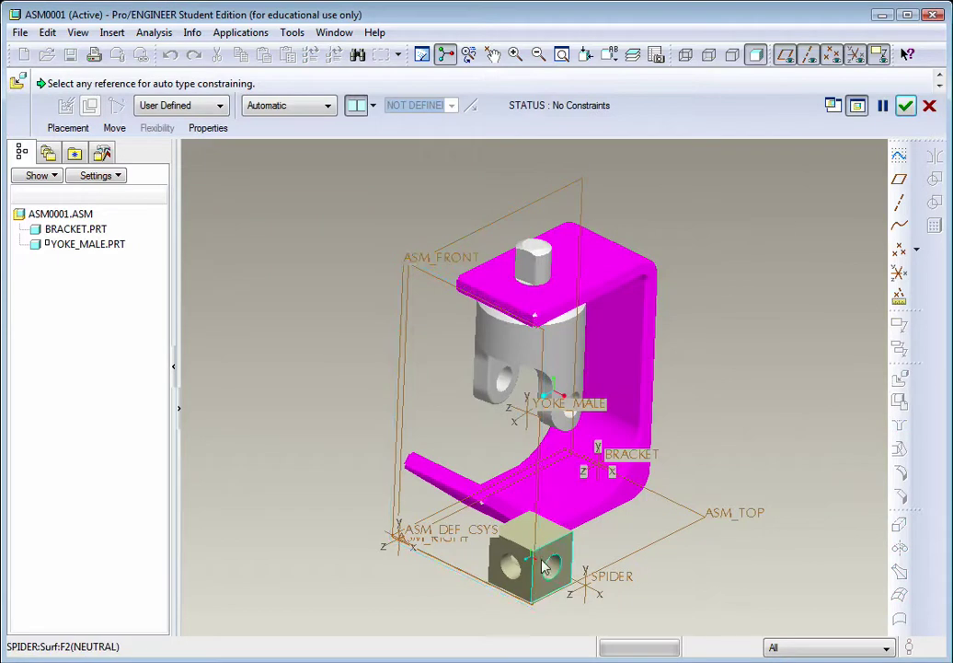
# - Turn off the display of datum planes, axes, points, coordinate systems and annotations
pyautogui.scroll(-2, 546, 578)
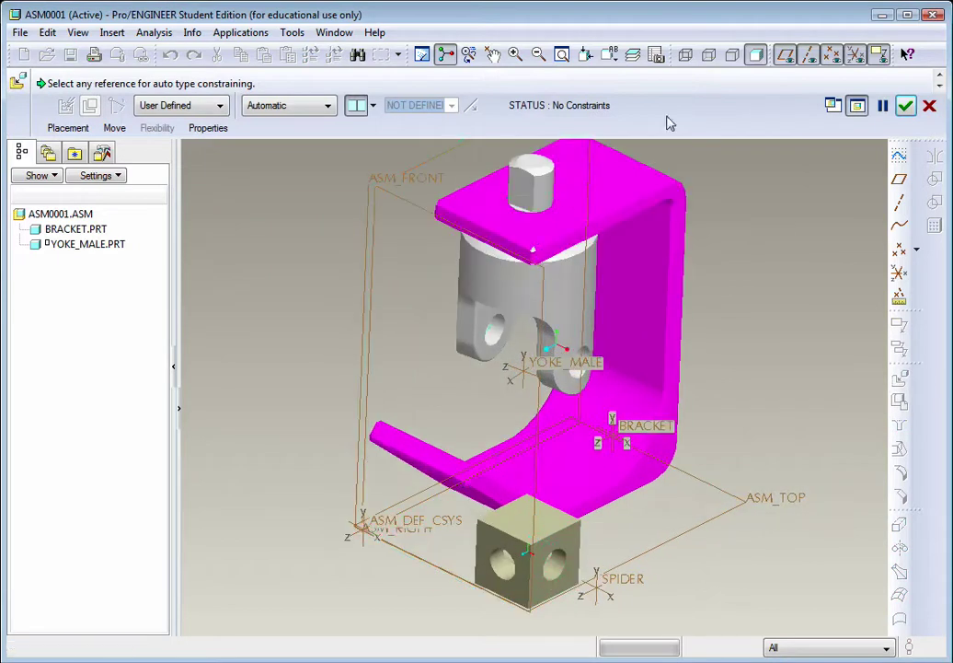
pyautogui.click(785, 55)
pyautogui.click(808, 55)
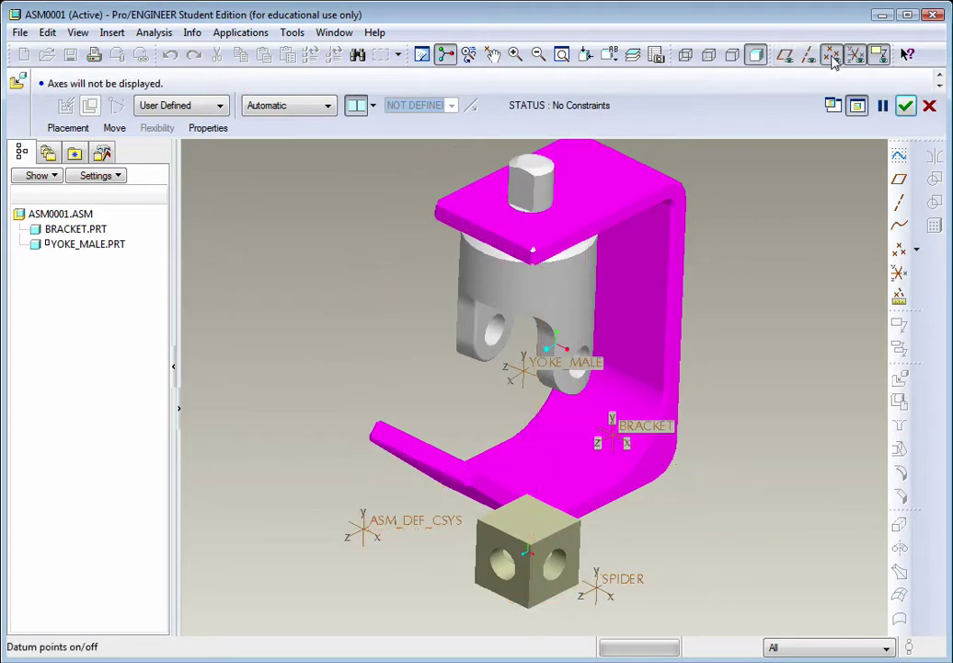
pyautogui.click(831, 55)
pyautogui.click(854, 55)
pyautogui.click(879, 55)
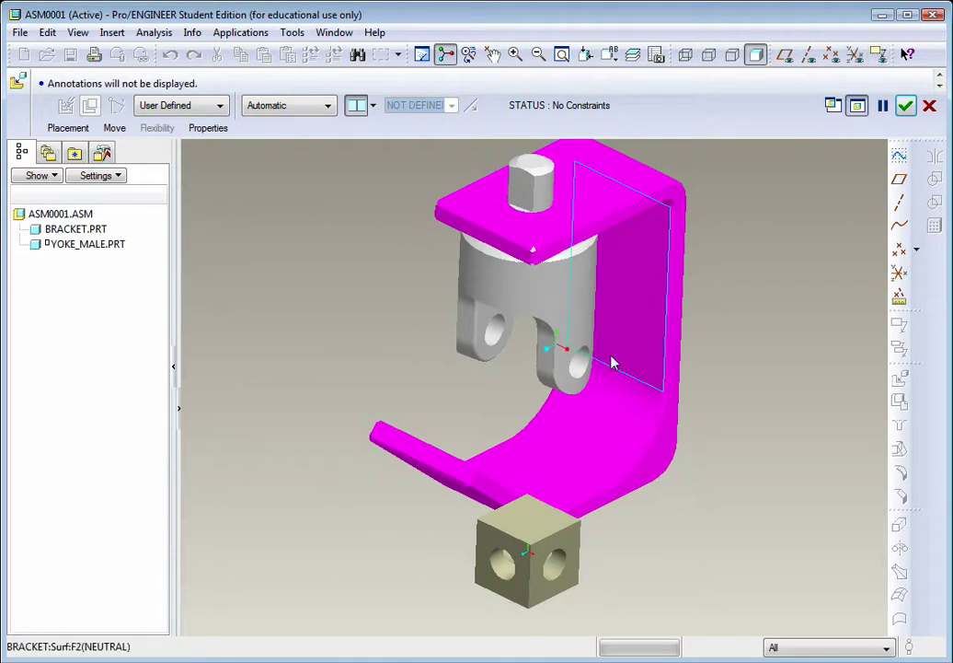
# - Constrain one of the spider's holes to the hole in the male yoke's arm as an Insert
pyautogui.click(557, 567)
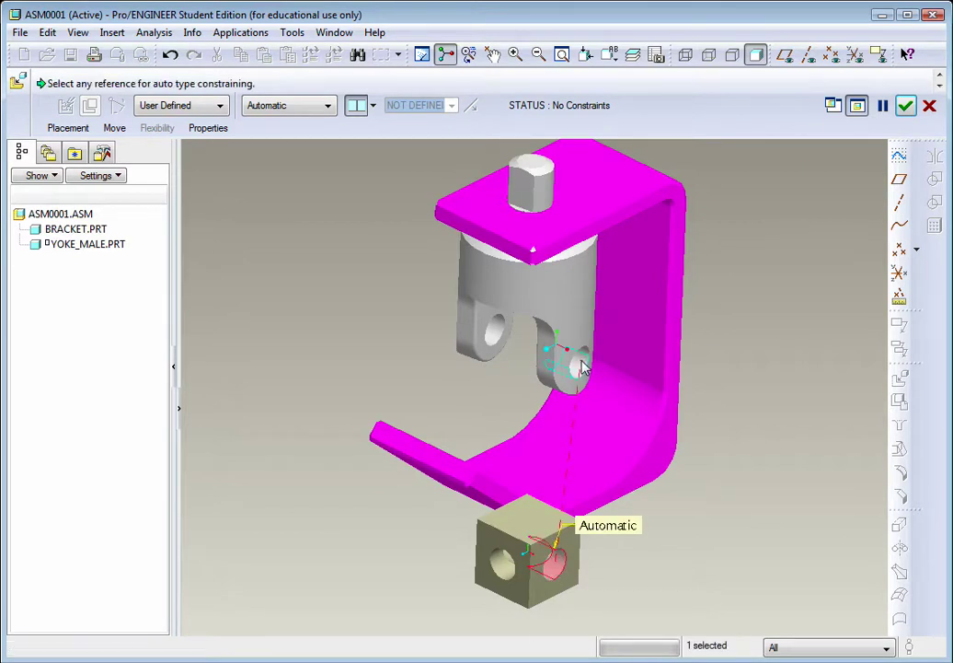
pyautogui.click(582, 367)
pyautogui.moveTo(564, 394); pyautogui.dragTo(639, 432, button='middle')
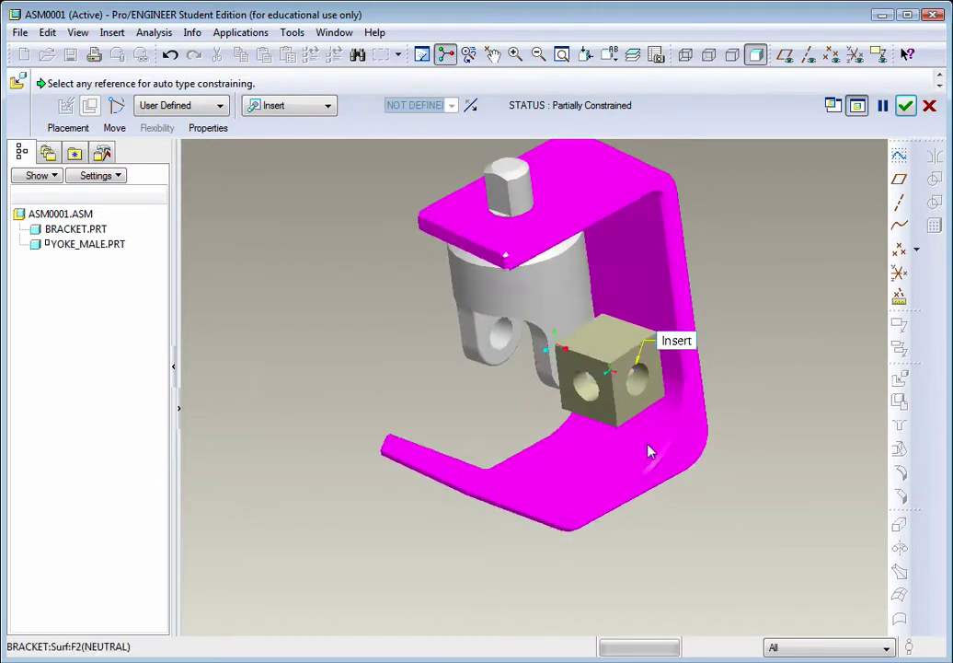
# - Add a coincident Mate between the spider's side face and the inner face of the male yoke's arm, and accept the spider's placement
pyautogui.click(652, 366)
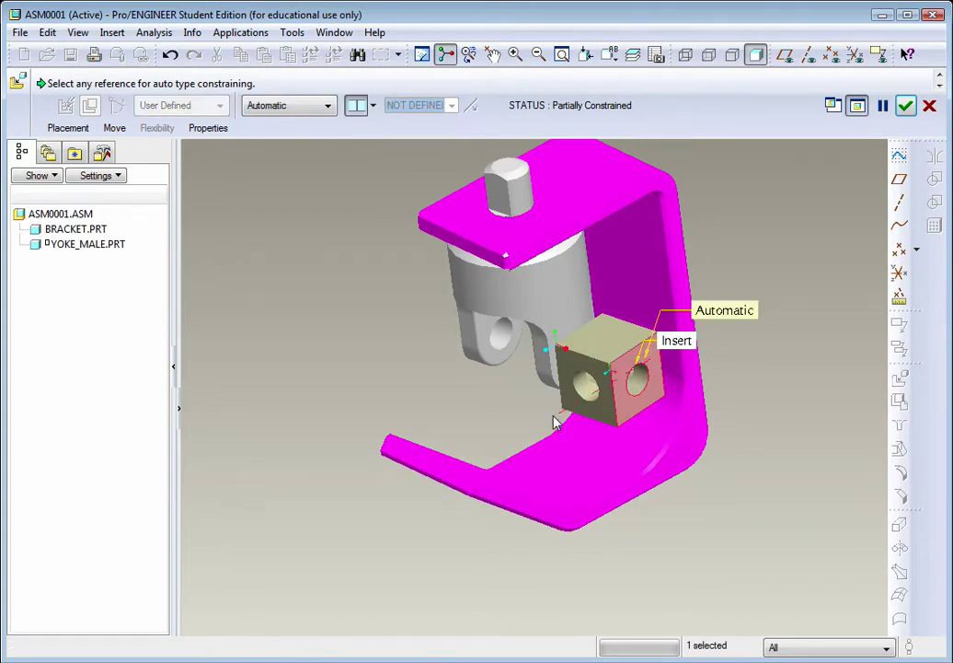
pyautogui.moveTo(498, 420); pyautogui.dragTo(536, 396, button='middle')
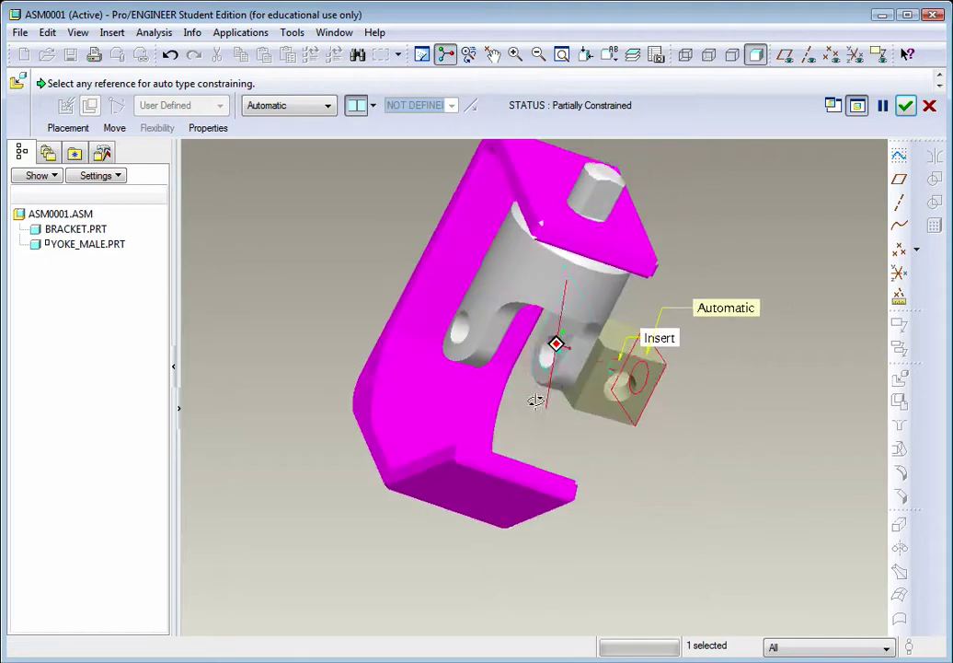
pyautogui.click(568, 338)
pyautogui.moveTo(613, 430); pyautogui.dragTo(556, 419, button='middle')
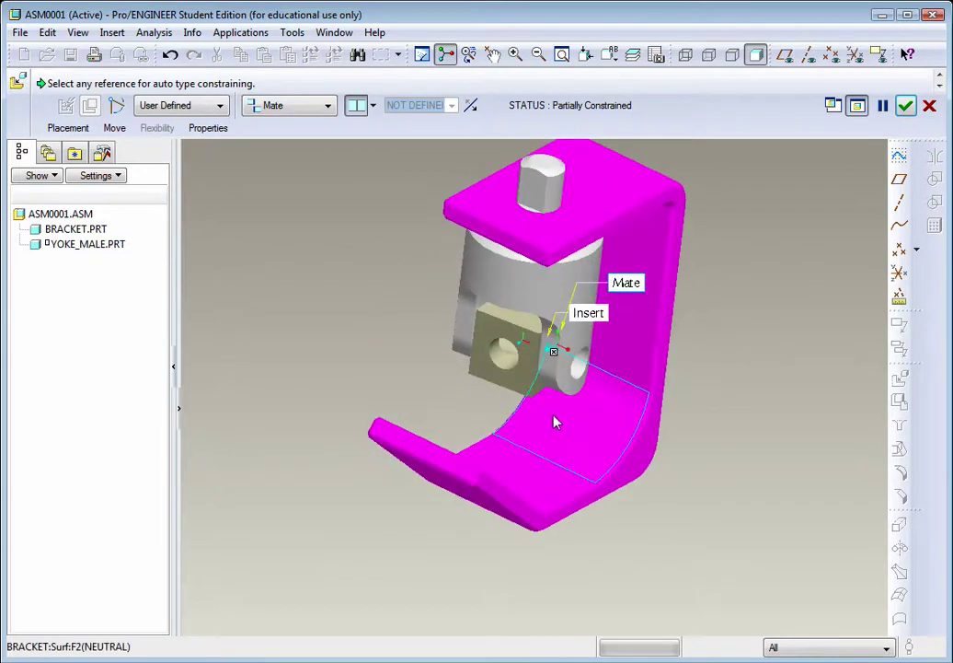
pyautogui.click(907, 106)
# - Drag the spider to swing it together with the male yoke inside the bracket, fix the turned position and finish dragging
pyautogui.moveTo(755, 326); pyautogui.dragTo(516, 56, button='middle')
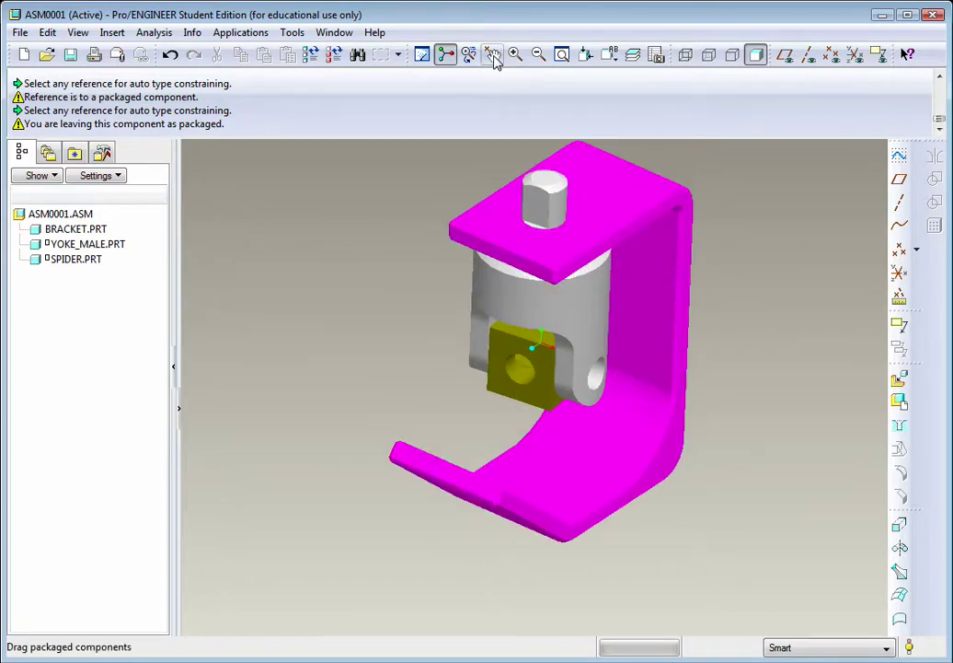
pyautogui.click(494, 57)
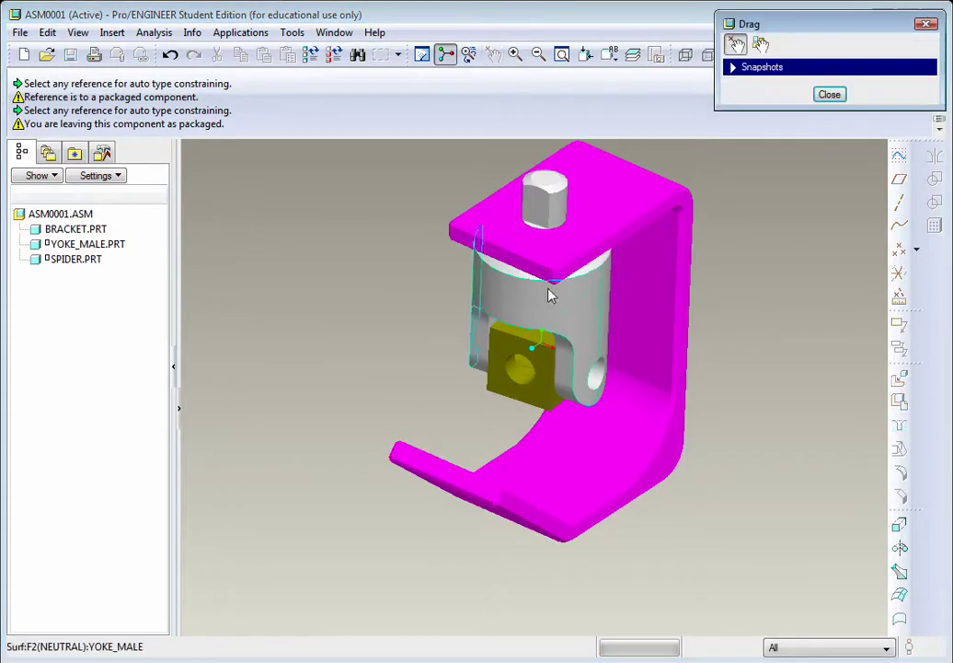
pyautogui.click(538, 367)
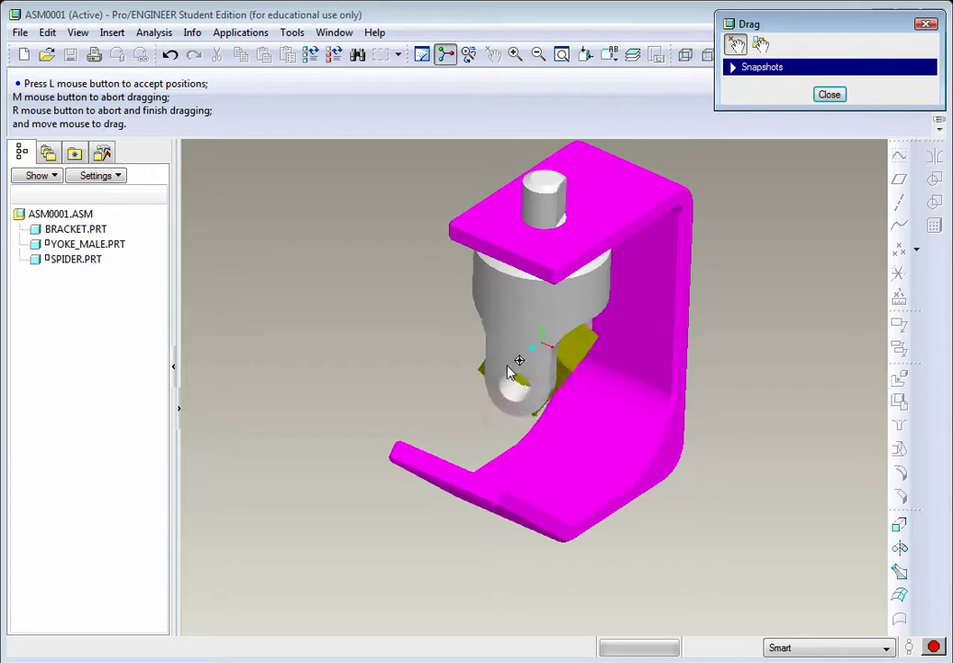
pyautogui.click(532, 373)
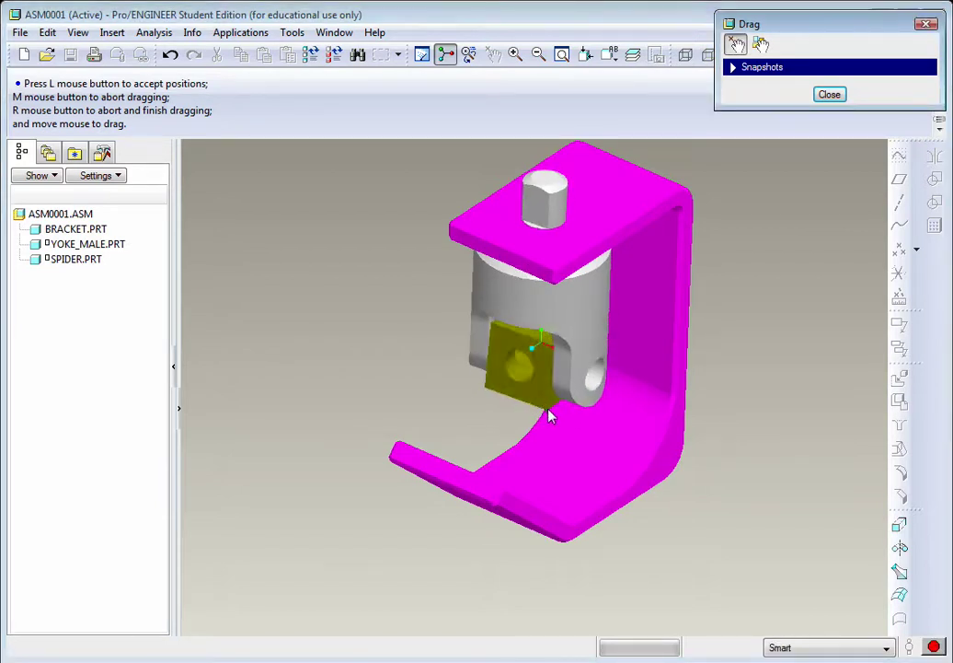
pyautogui.click(530, 413)
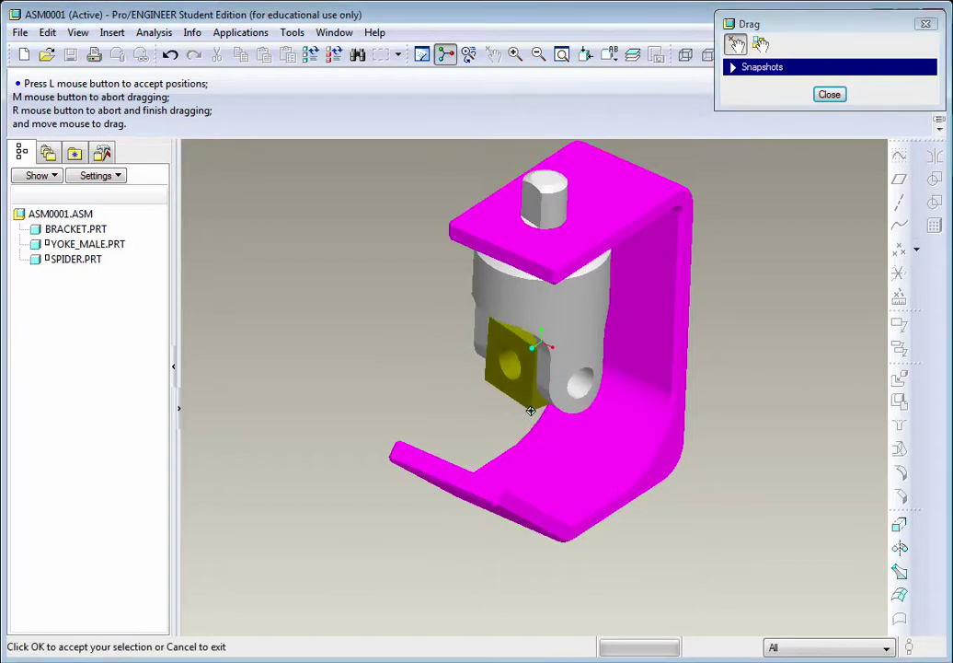
pyautogui.click(829, 94)
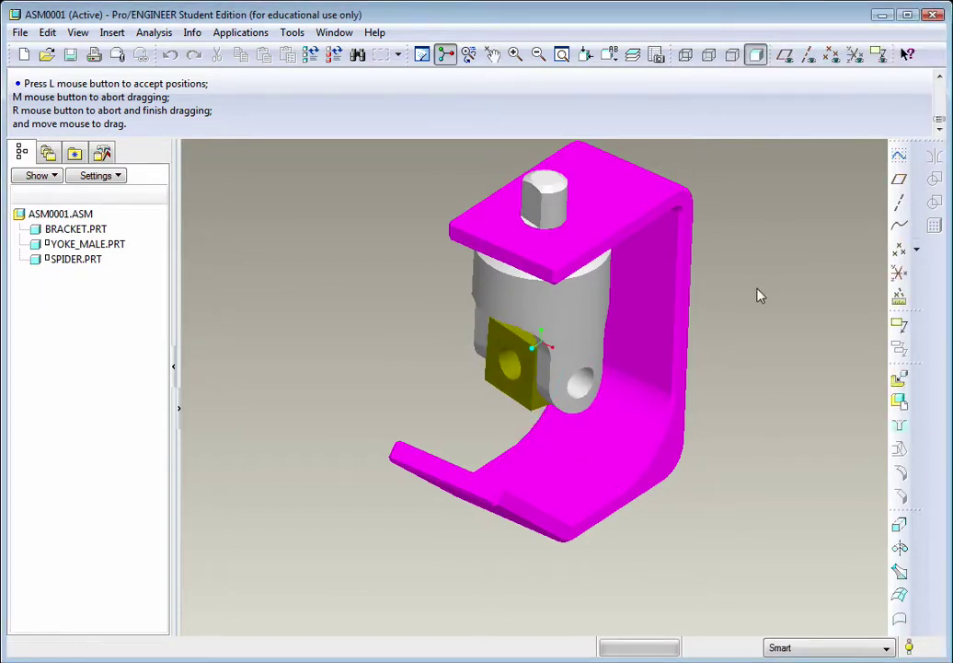
pyautogui.click(694, 267)
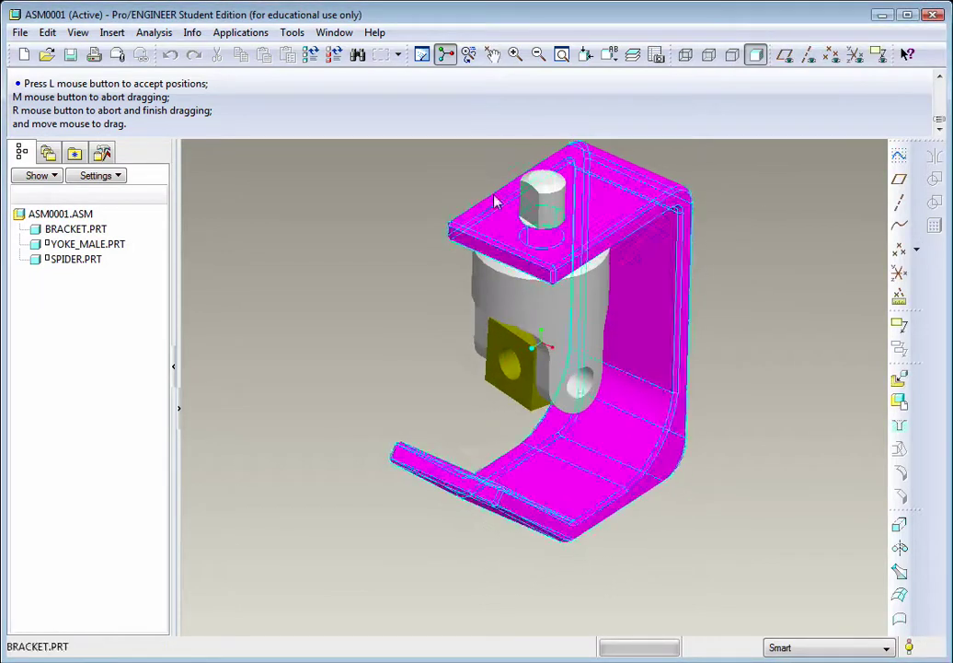
# - Add yoke_female.prt from the ProE E5 folder to the assembly as the fourth component
pyautogui.click(900, 381)
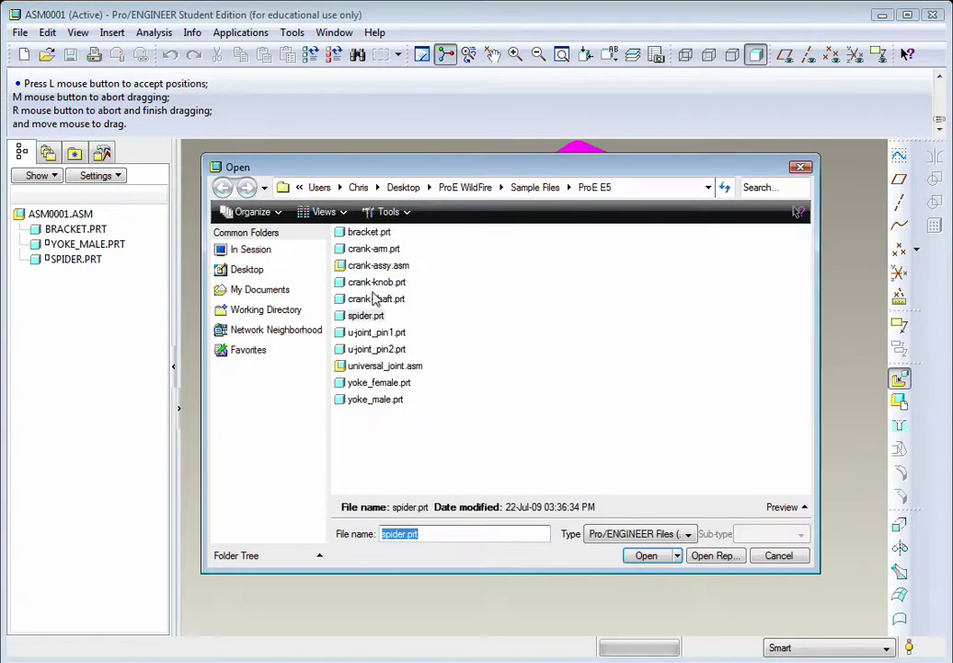
pyautogui.click(379, 382)
pyautogui.click(641, 554)
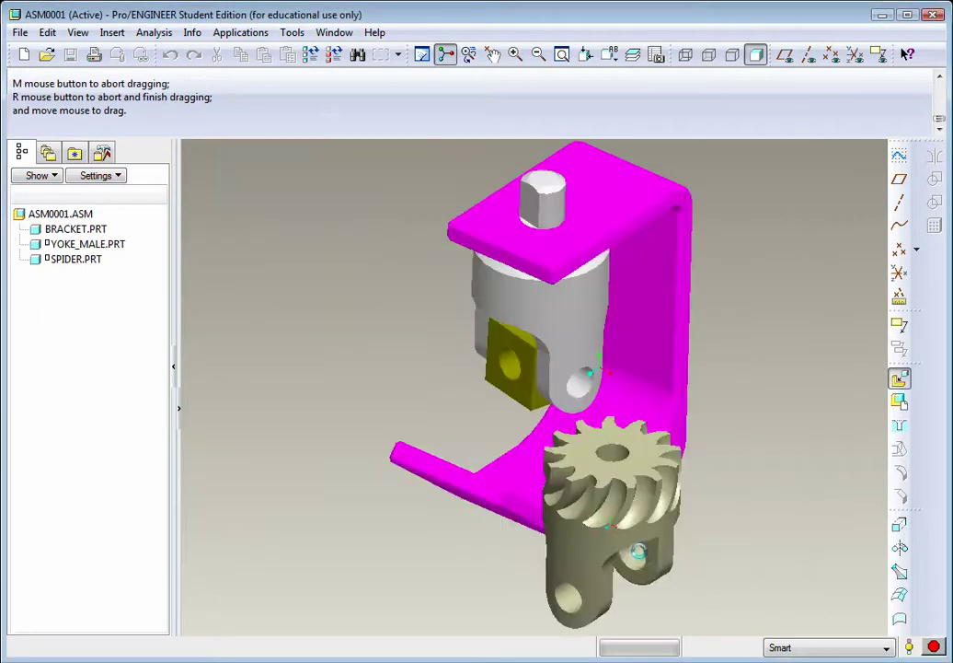
# - Constrain the hole in the female yoke's arm to the spider's open front hole as an Insert
pyautogui.click(637, 565)
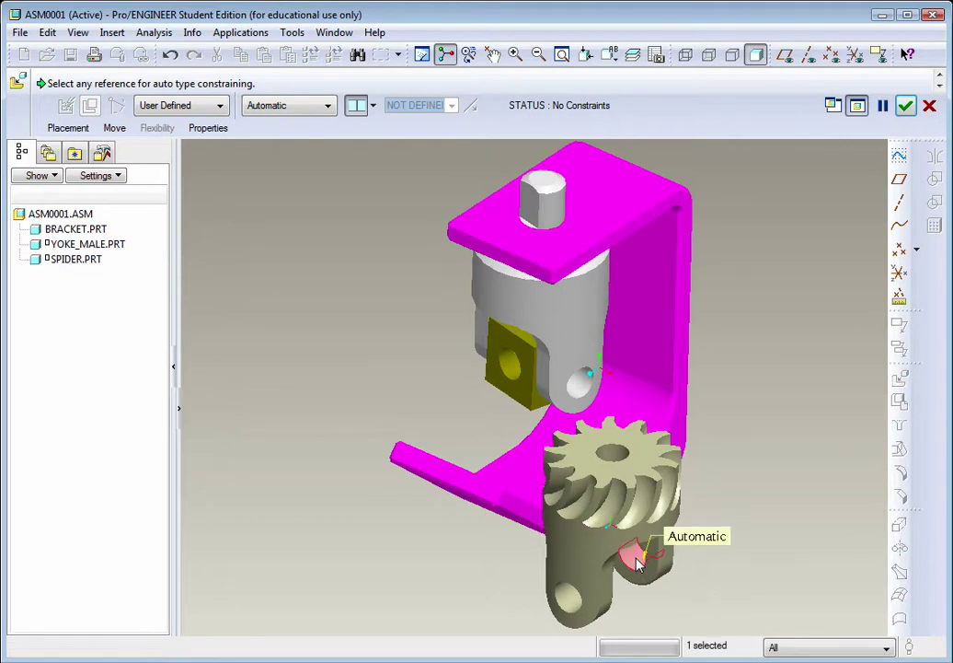
pyautogui.click(515, 372)
pyautogui.moveTo(510, 419); pyautogui.dragTo(454, 395, button='middle')
# - Add a coincident Mate between the inner face of the female yoke's arm and the spider's front face, and accept the female yoke's placement
pyautogui.scroll(3, 532, 389)
pyautogui.click(516, 391)
pyautogui.moveTo(521, 398); pyautogui.dragTo(563, 409, button='middle')
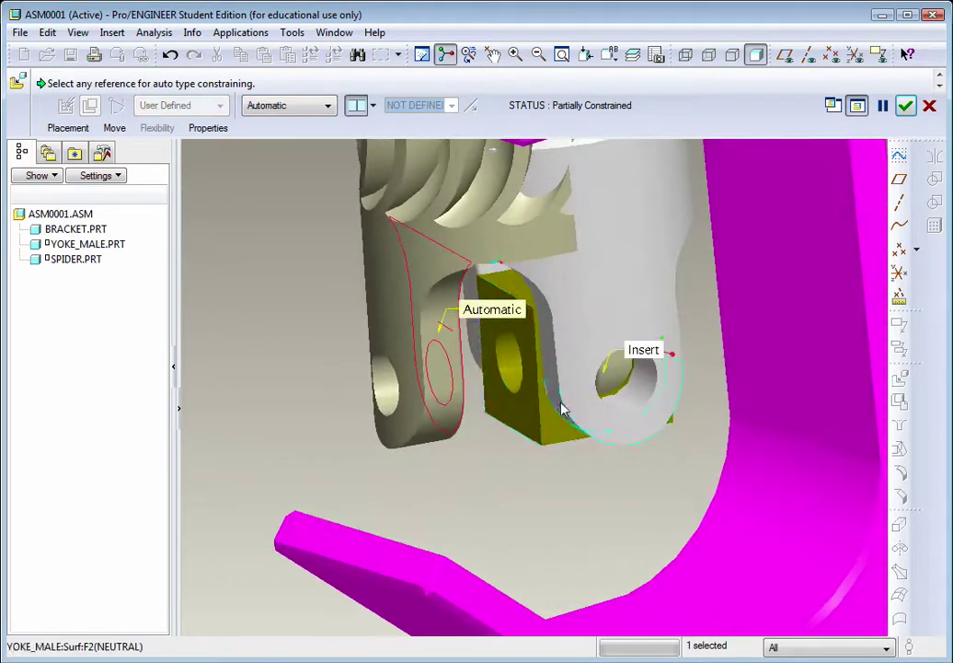
pyautogui.click(527, 333)
pyautogui.moveTo(389, 373); pyautogui.dragTo(409, 382, button='middle')
pyautogui.scroll(3, 409, 382)
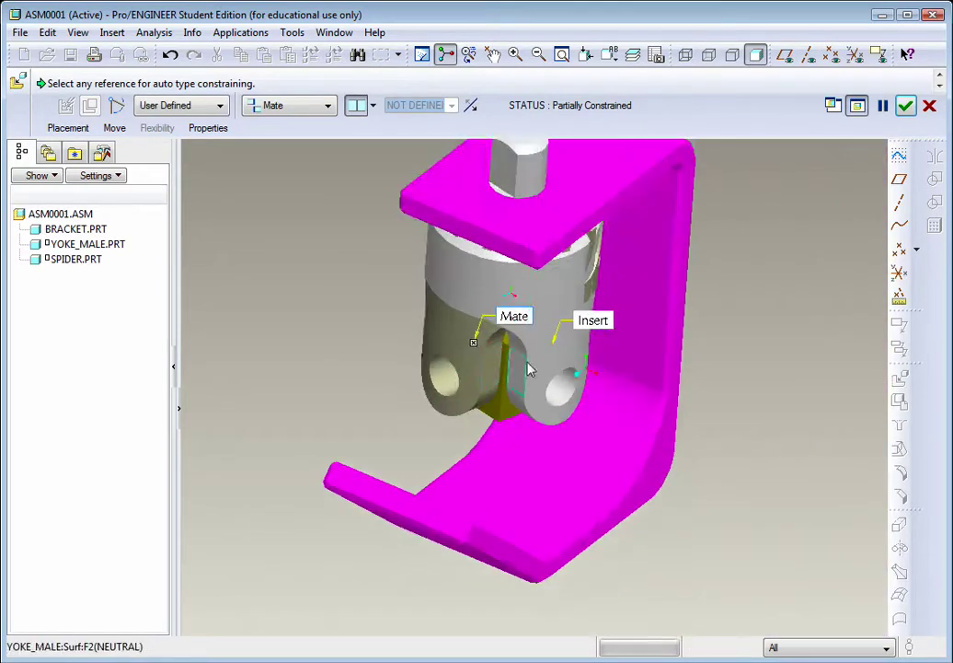
pyautogui.scroll(3, 530, 370)
pyautogui.scroll(-3, 543, 368)
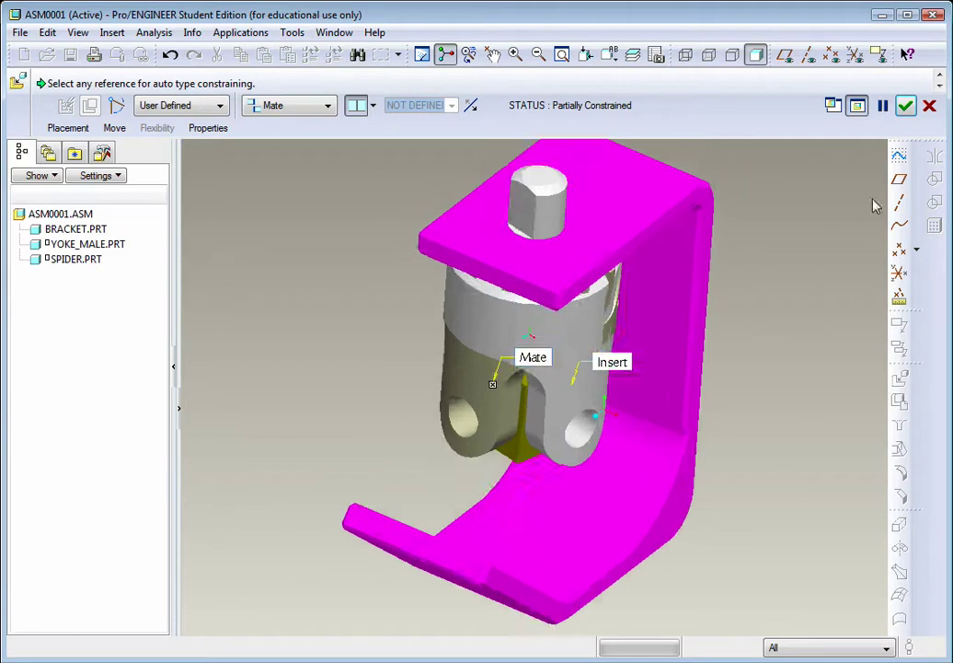
pyautogui.click(907, 107)
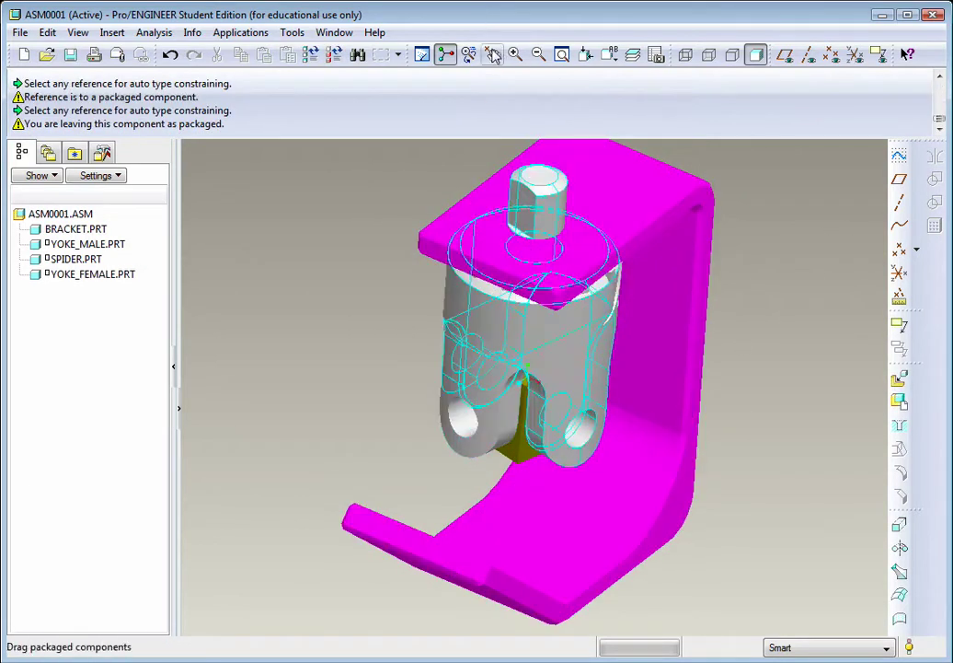
# - Drag the male yoke and the female yoke's gear end to swing the joint toward the bracket's lower flange, and finish dragging
pyautogui.click(494, 57)
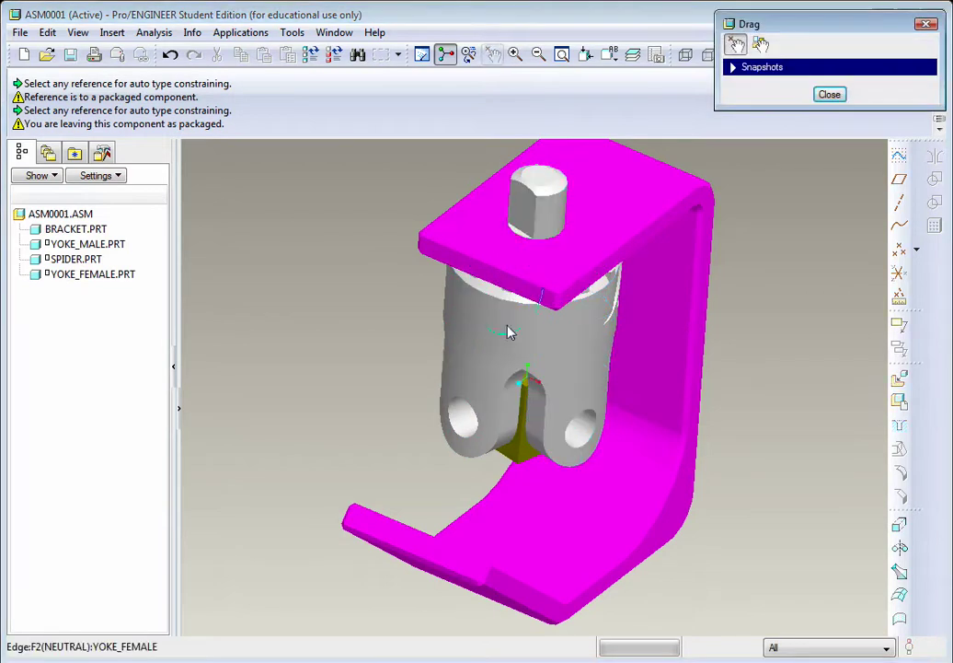
pyautogui.click(490, 398)
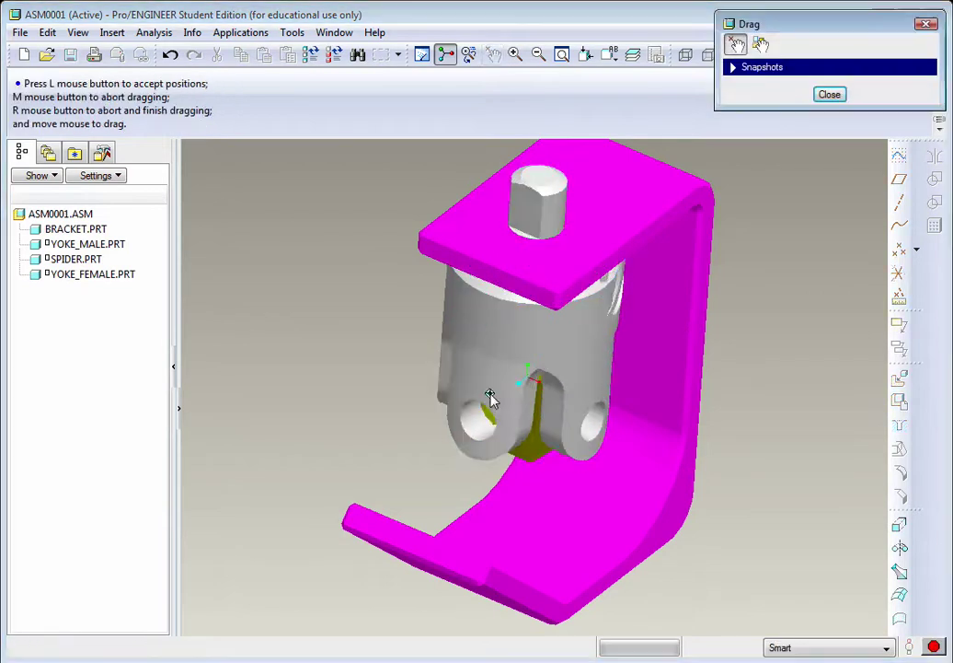
pyautogui.click(495, 513)
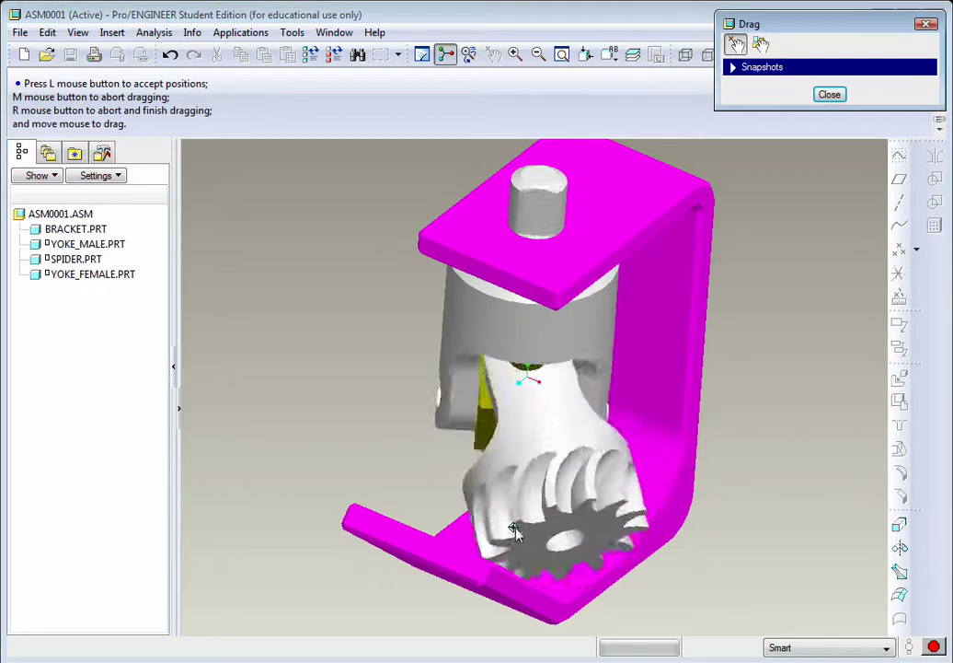
pyautogui.click(494, 522)
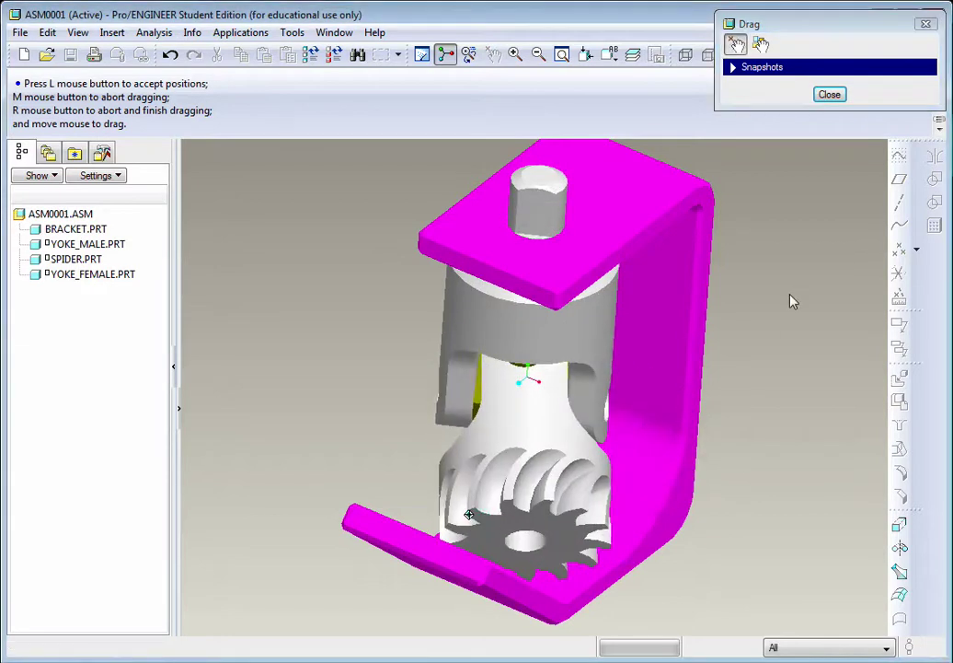
pyautogui.click(603, 329)
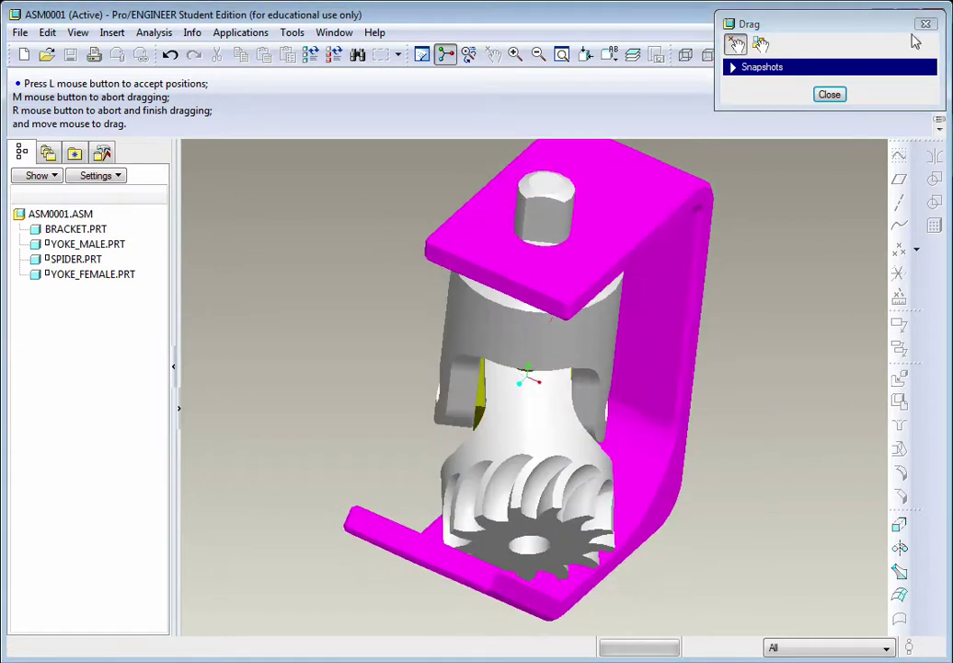
pyautogui.click(829, 94)
pyautogui.moveTo(783, 276); pyautogui.dragTo(747, 284, button='middle')
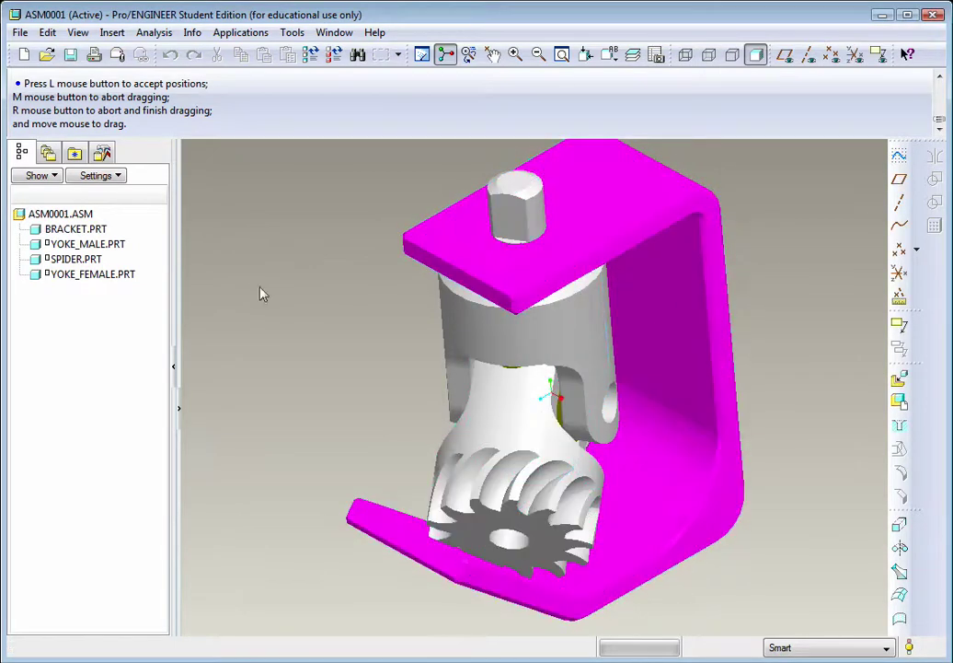
# - Redefine the placement of YOKE_FEMALE.PRT and start a new constraint after its existing Insert and Mate
pyautogui.click(537, 548)
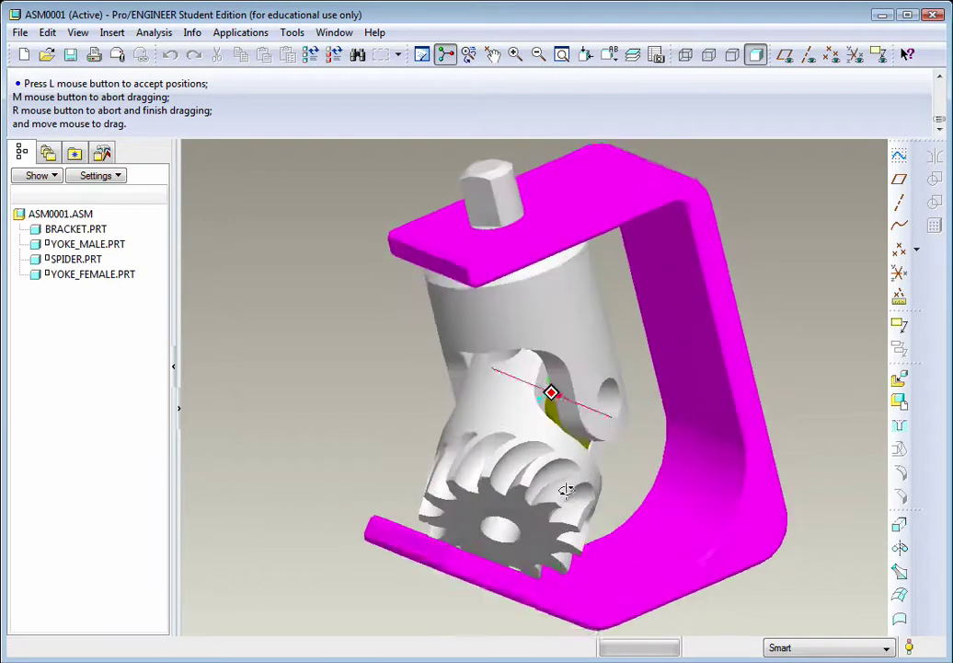
pyautogui.moveTo(511, 566); pyautogui.dragTo(459, 550, button='middle')
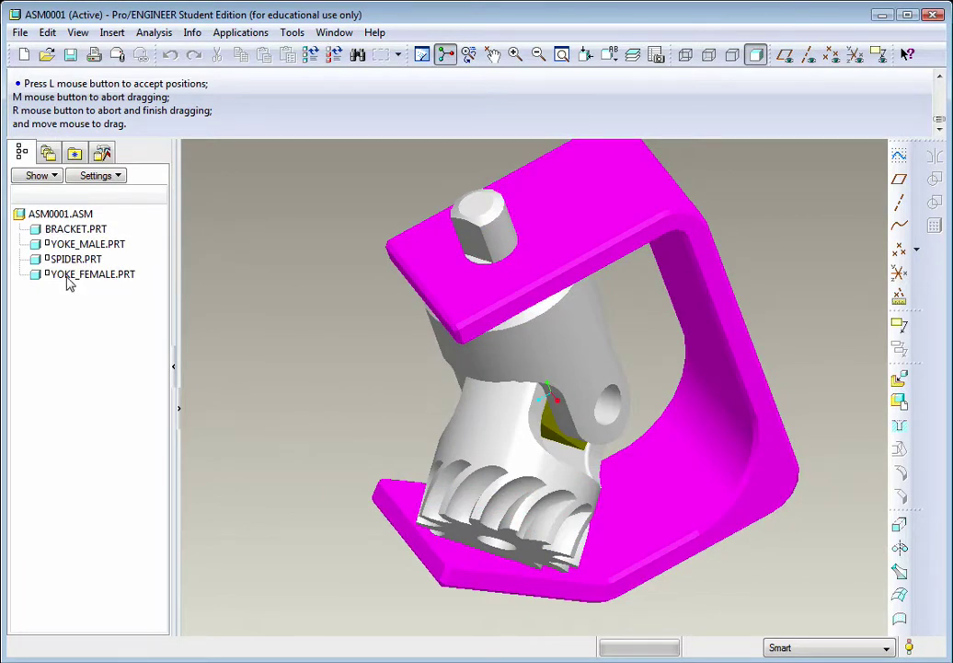
pyautogui.rightClick(69, 276)
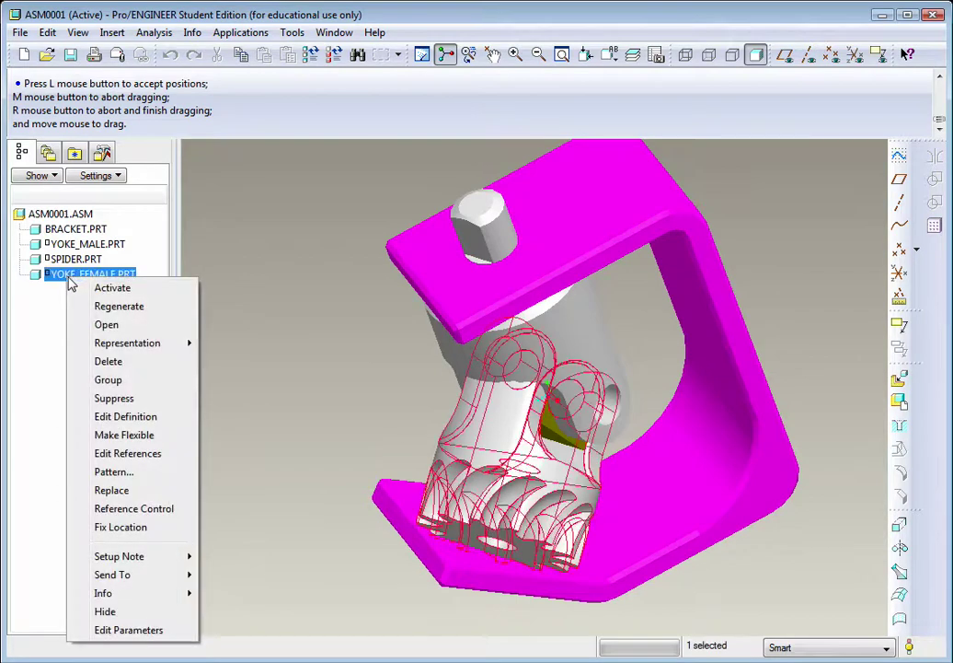
pyautogui.click(133, 418)
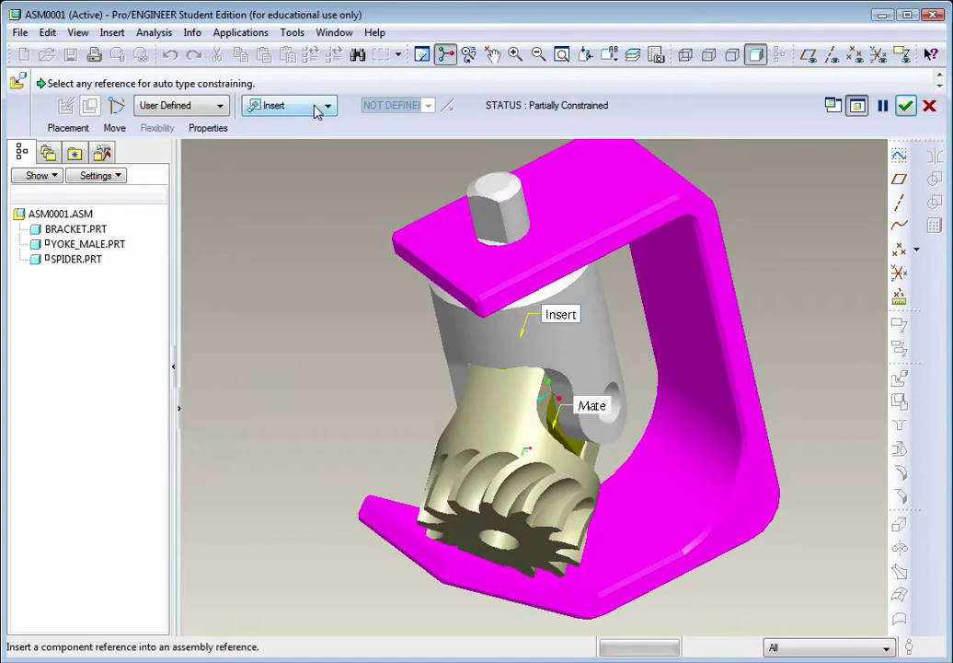
pyautogui.click(70, 130)
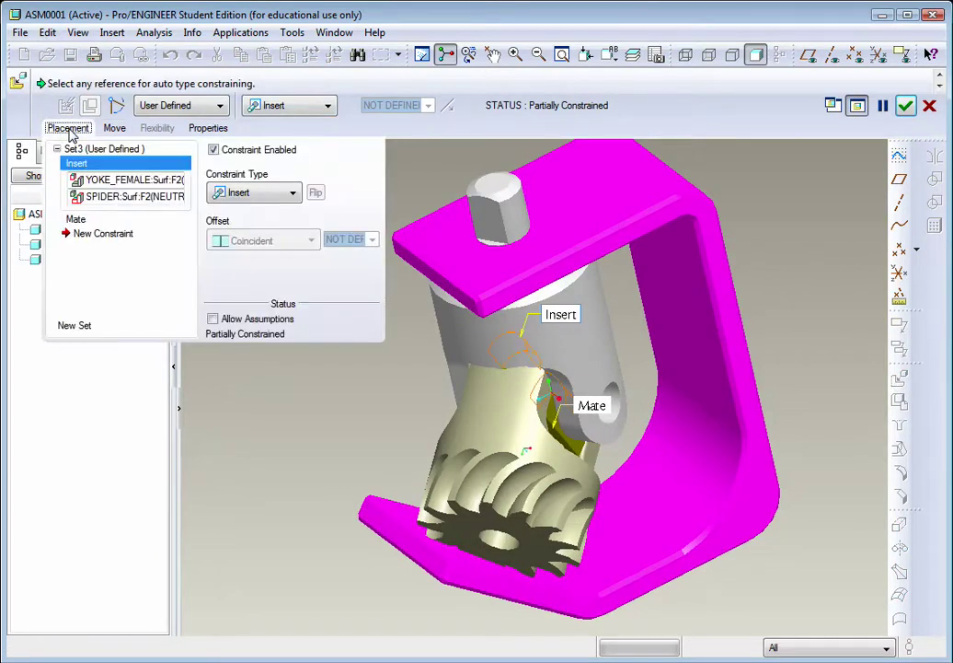
pyautogui.click(101, 233)
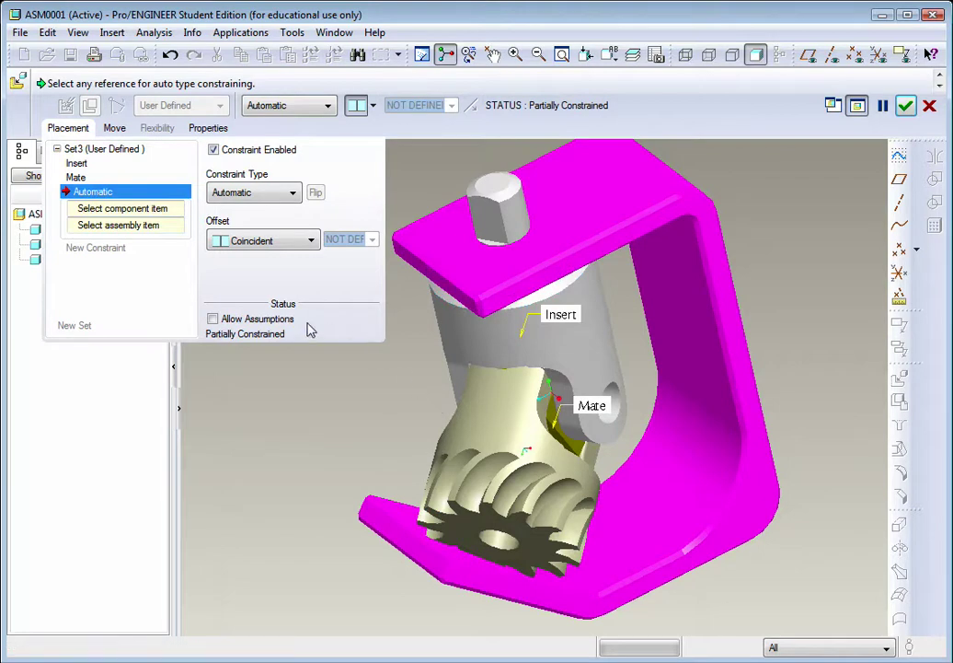
# - Align the female yoke's toothed end face with the bracket's sloping lower face using the Oriented offset, and accept the placement
pyautogui.click(311, 242)
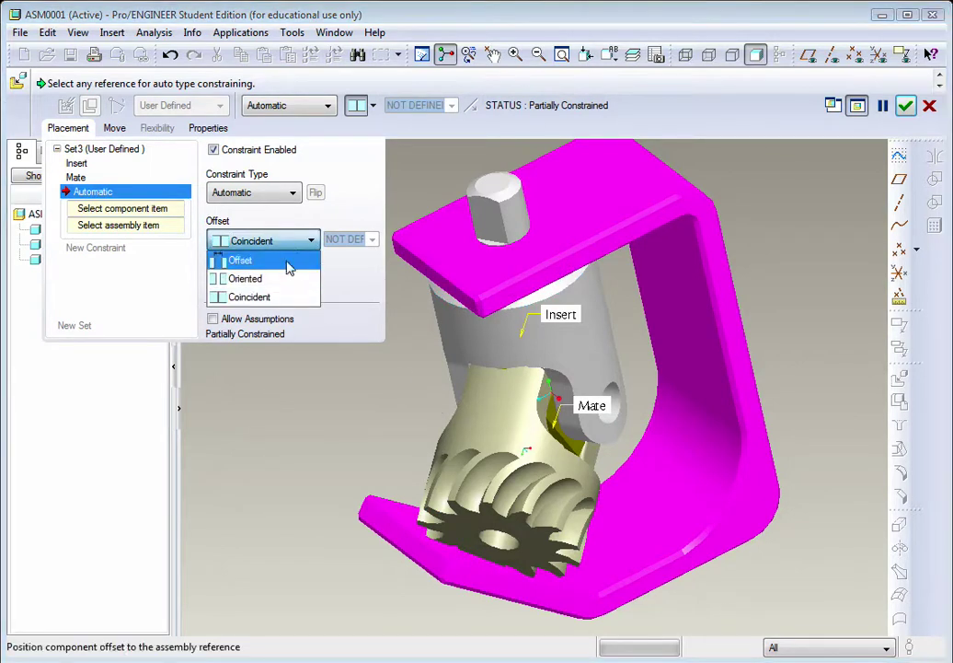
pyautogui.click(229, 282)
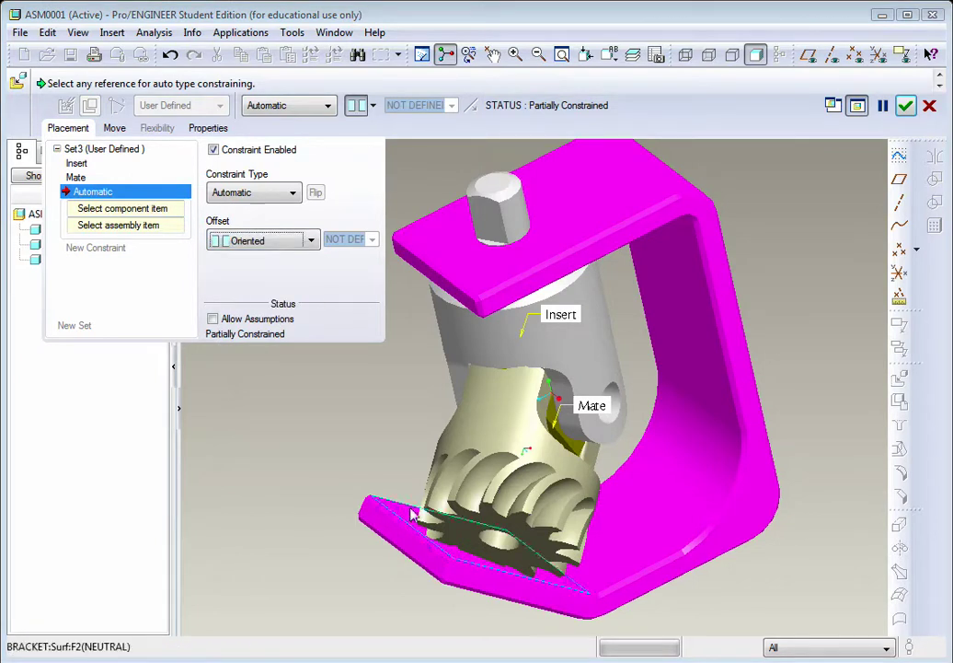
pyautogui.click(530, 559)
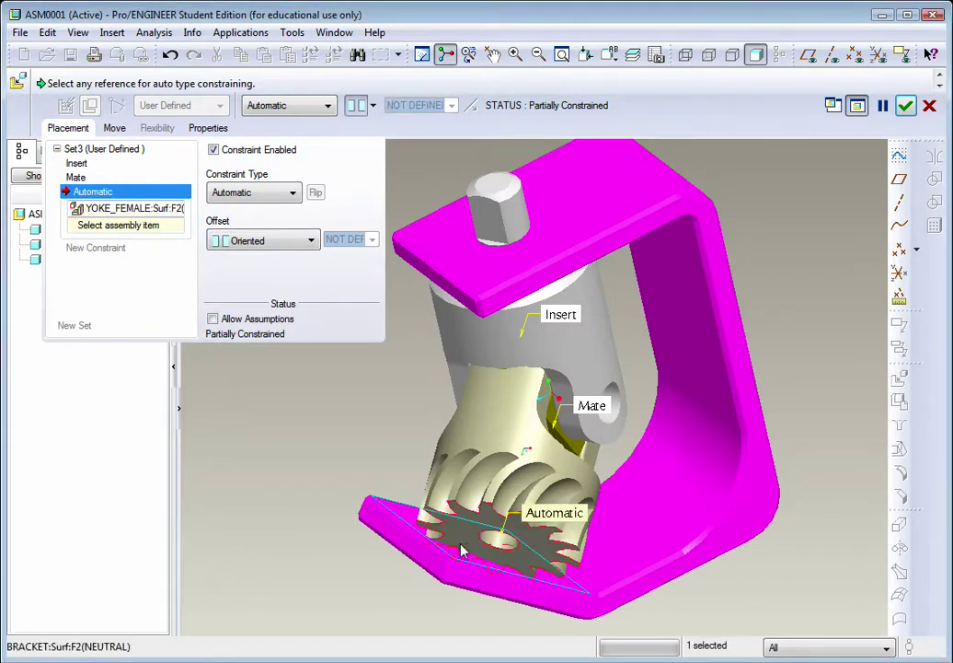
pyautogui.click(405, 518)
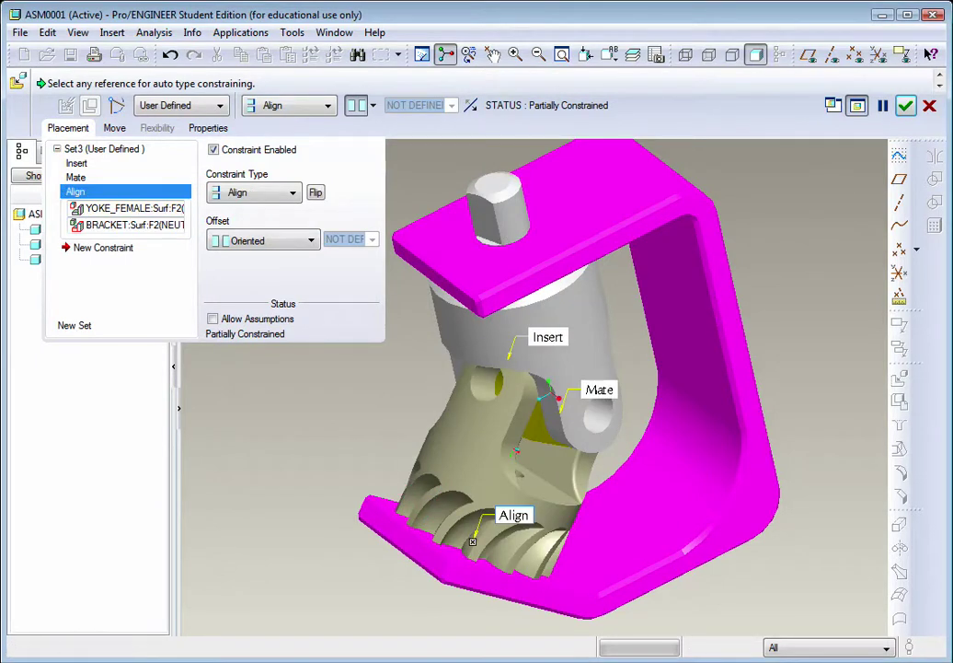
pyautogui.click(908, 107)
# - Drag the male yoke's shaft around to turn the whole joint inside the bracket, and finish dragging
pyautogui.moveTo(562, 364); pyautogui.dragTo(598, 359, button='middle')
pyautogui.scroll(3, 598, 359)
pyautogui.click(493, 56)
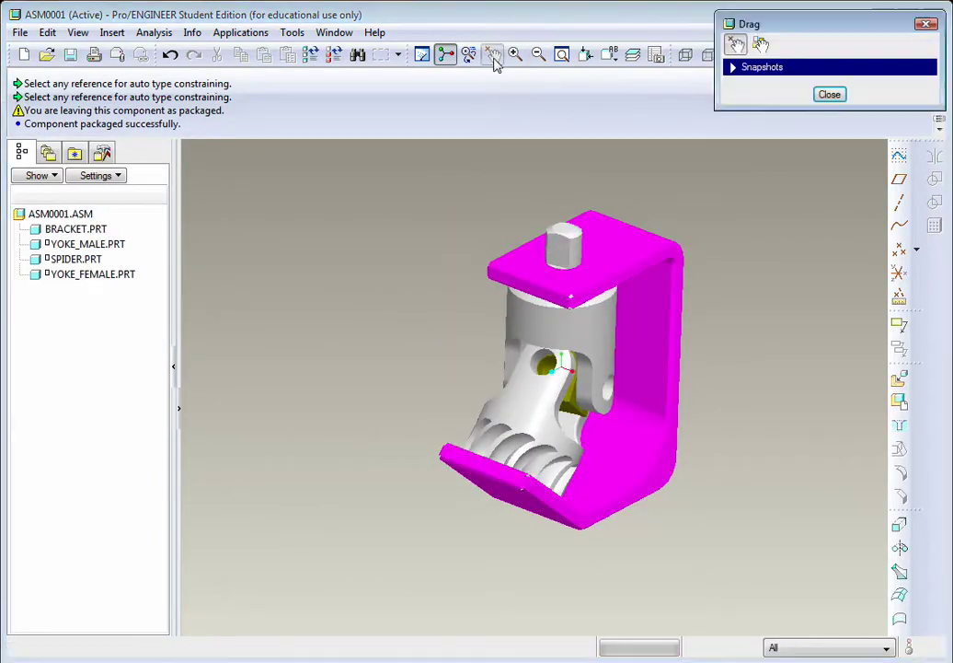
pyautogui.click(557, 241)
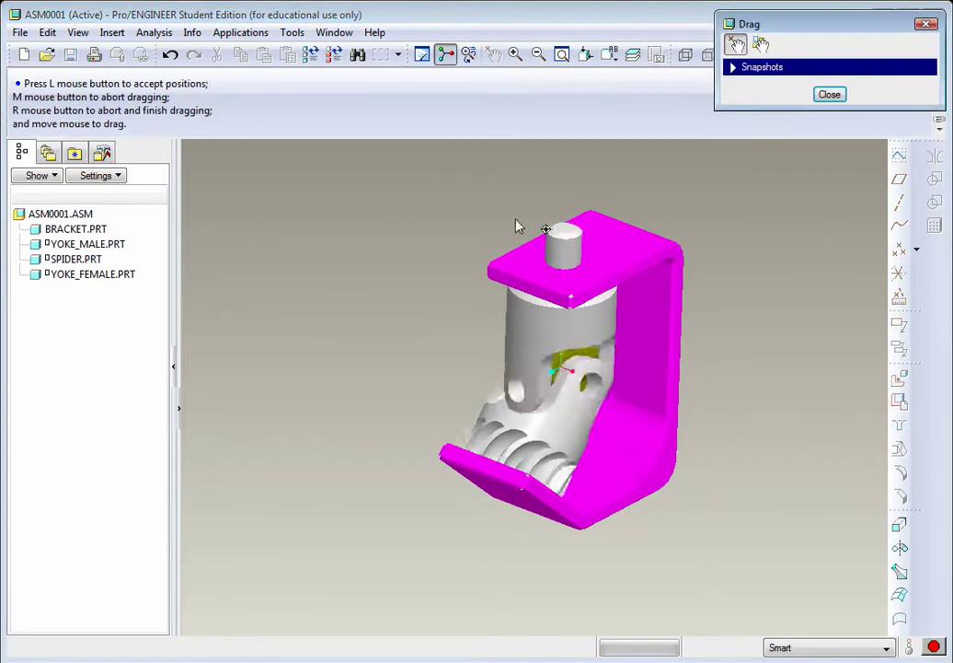
pyautogui.click(563, 240)
pyautogui.click(829, 94)
pyautogui.scroll(-4, 572, 341)
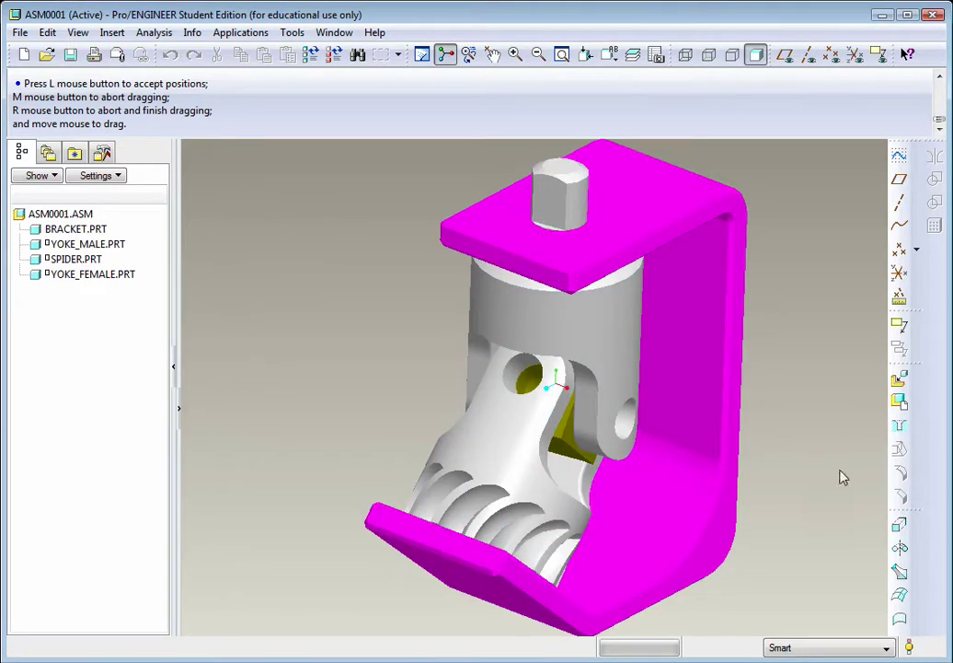
# - Add u-joint_pin1.prt from the ProE E5 folder to the assembly
pyautogui.click(900, 378)
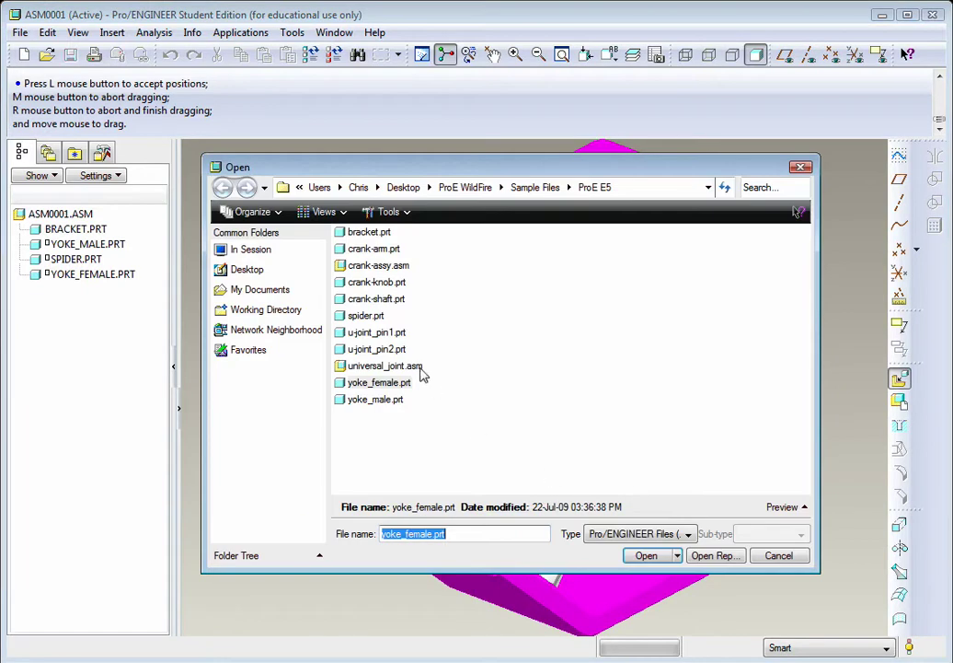
pyautogui.click(372, 332)
pyautogui.click(644, 555)
# - Constrain the pin's cylindrical surface to the hole in the male yoke's arm as an Insert
pyautogui.scroll(5, 727, 570)
pyautogui.scroll(3, 519, 375)
pyautogui.scroll(-10, 607, 515)
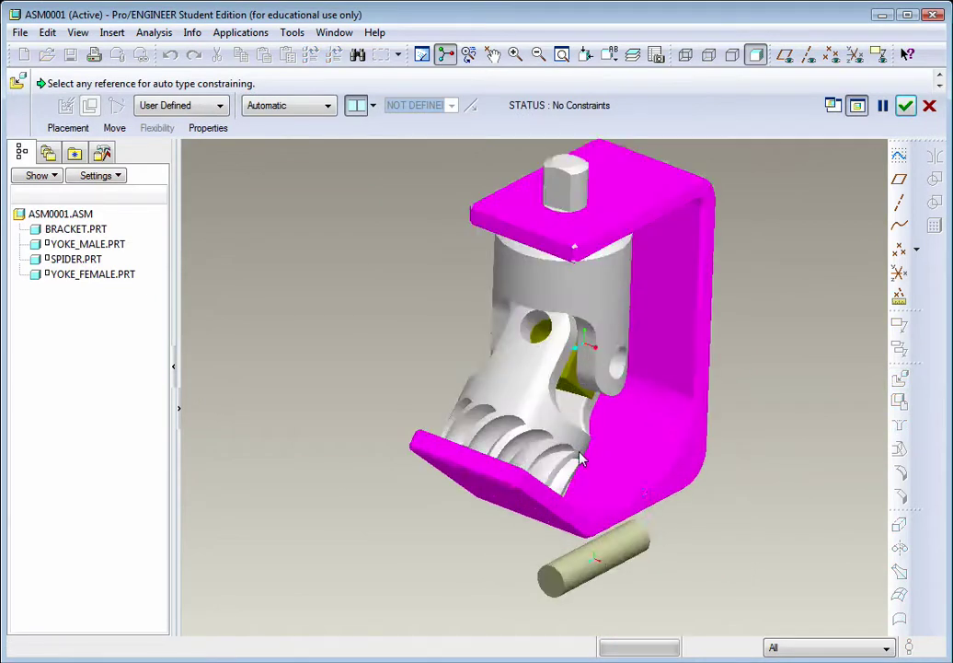
pyautogui.click(618, 558)
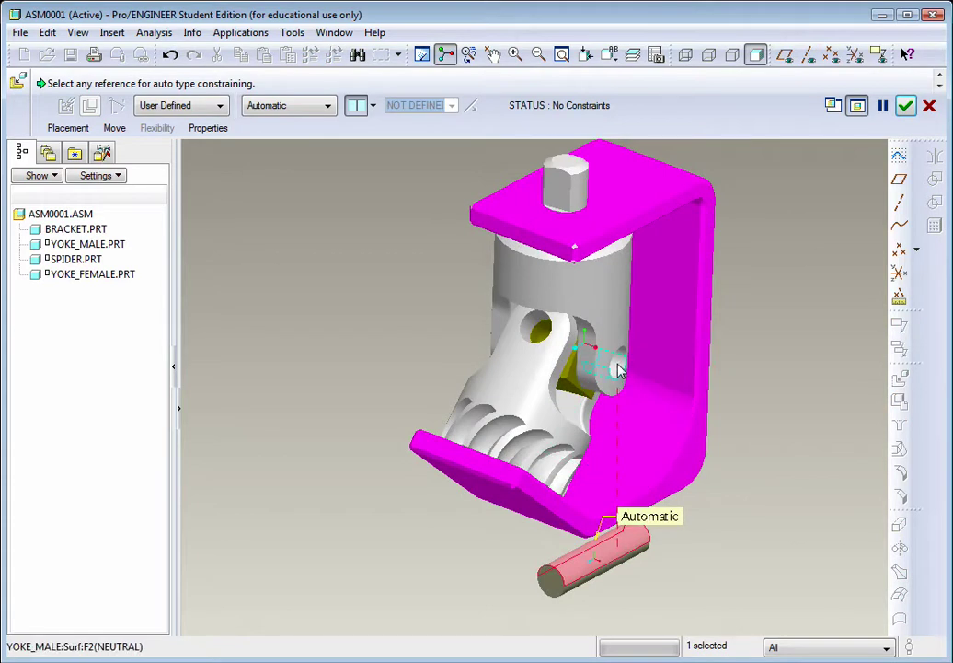
pyautogui.click(619, 370)
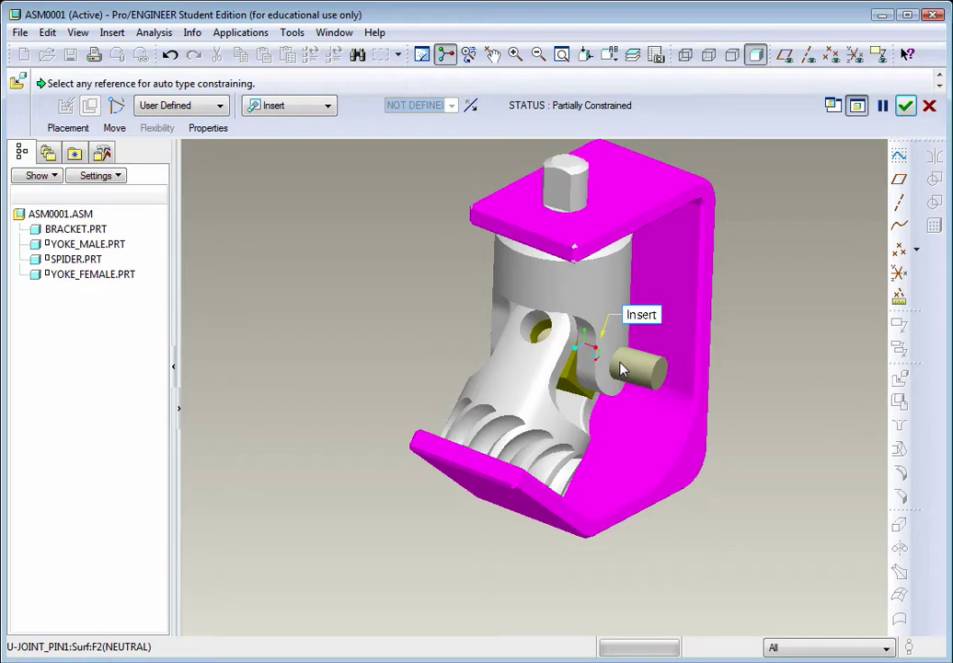
# - Add an Align constraint between the pin's outer end face and the spider's side face at the male yoke's arm
pyautogui.scroll(-1, 663, 400)
pyautogui.scroll(-2, 659, 386)
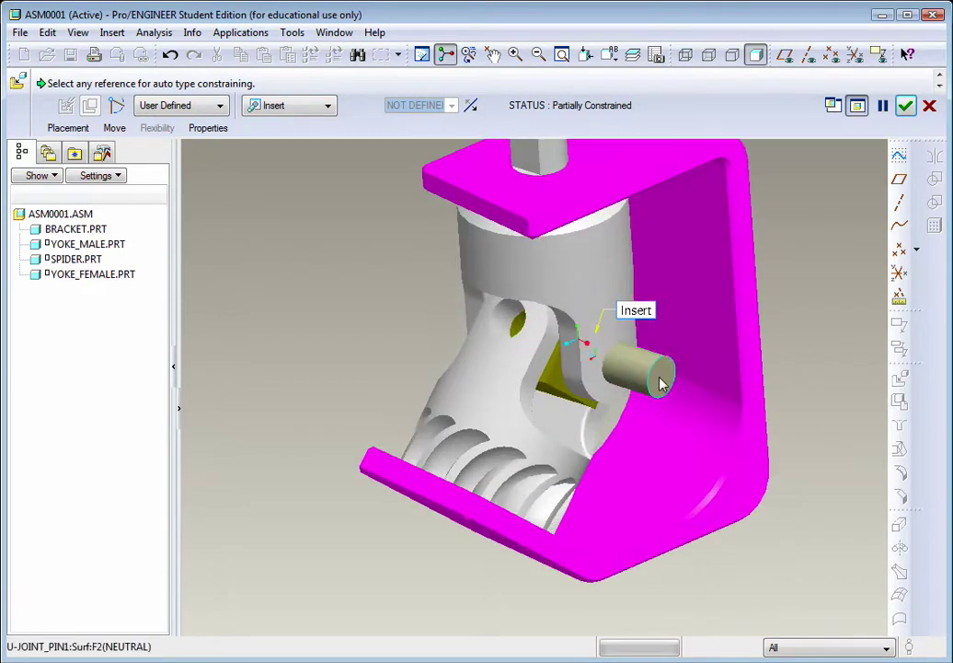
pyautogui.click(660, 384)
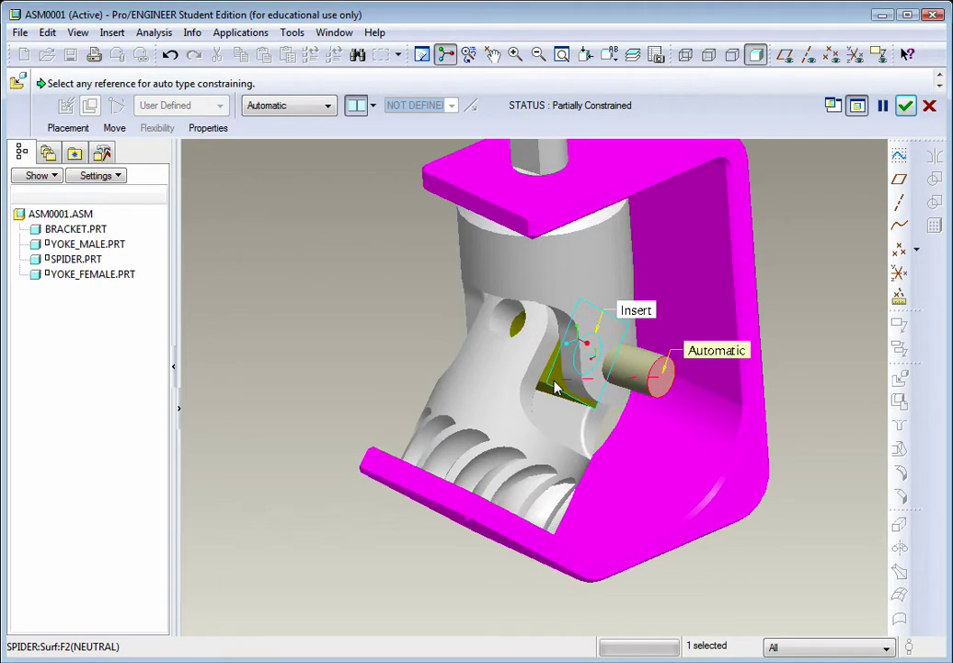
pyautogui.scroll(-3, 555, 386)
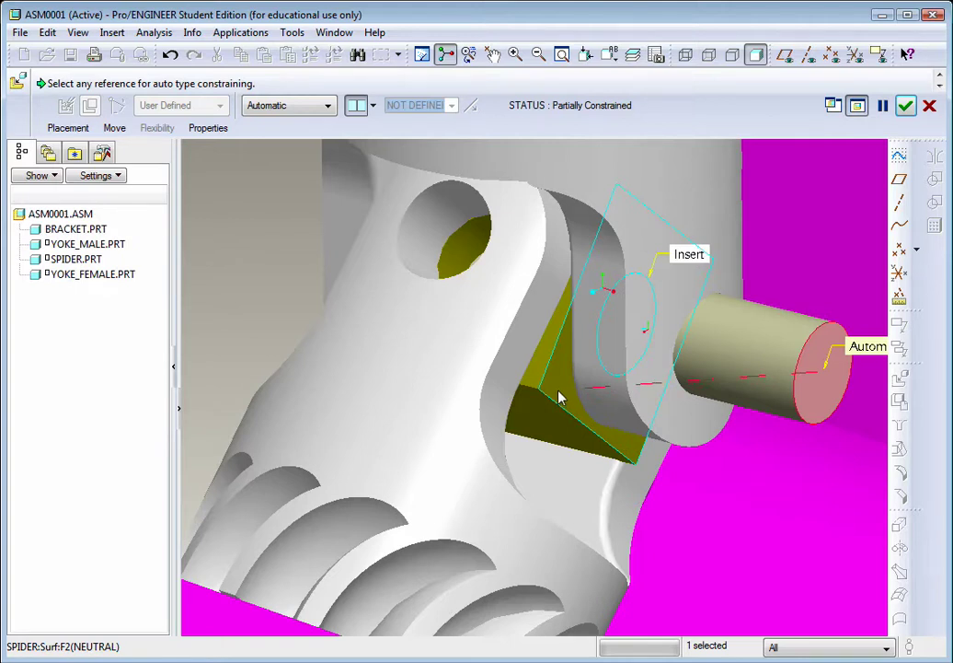
pyautogui.click(558, 398)
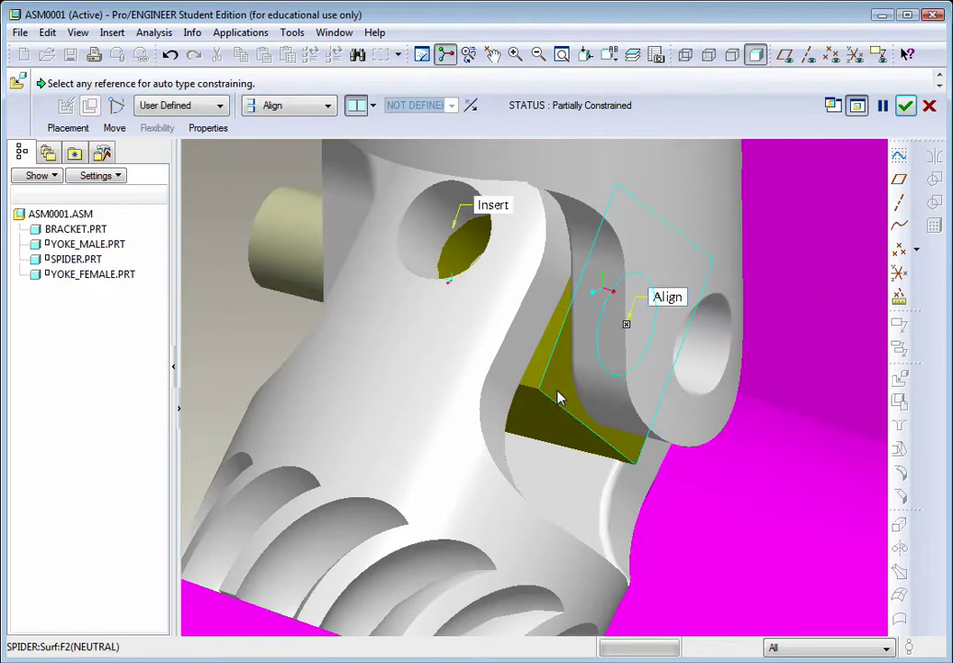
# - Change the pin's Align constraint to an offset of 0.35 and accept the pin's placement
pyautogui.click(374, 108)
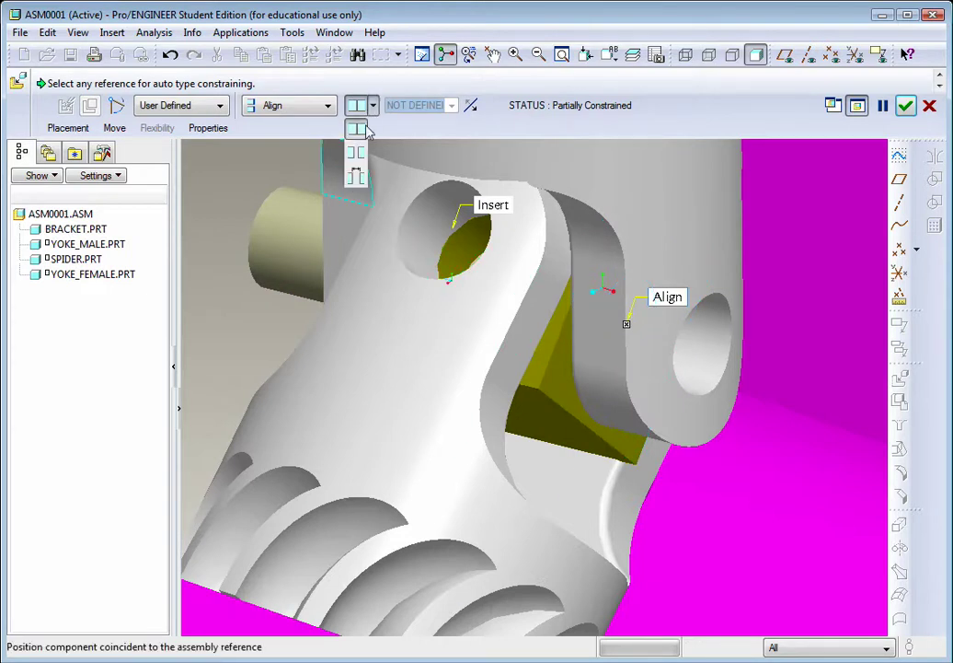
pyautogui.click(358, 175)
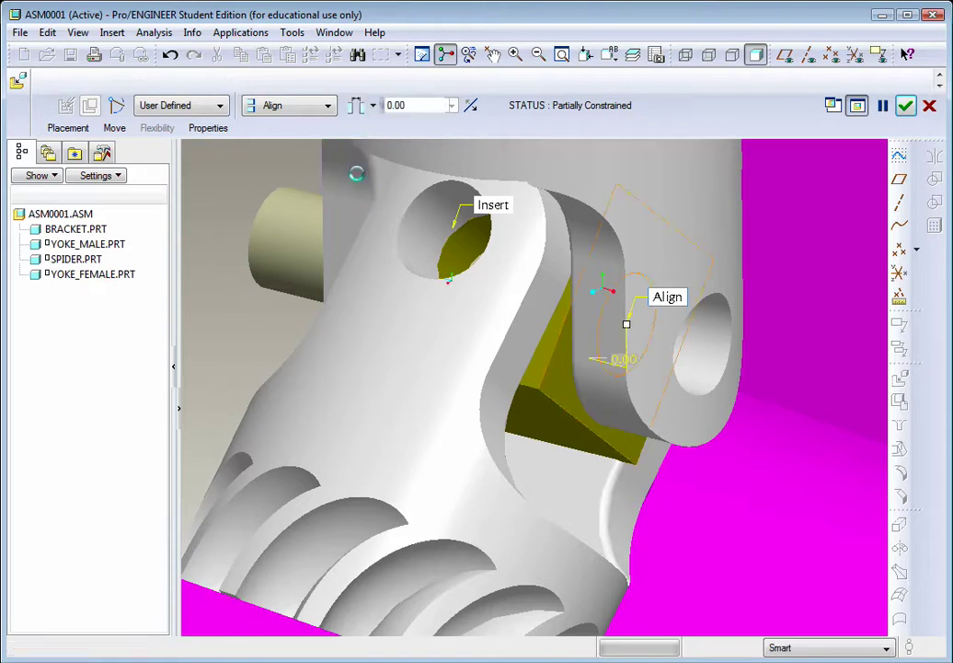
pyautogui.doubleClick(411, 105)
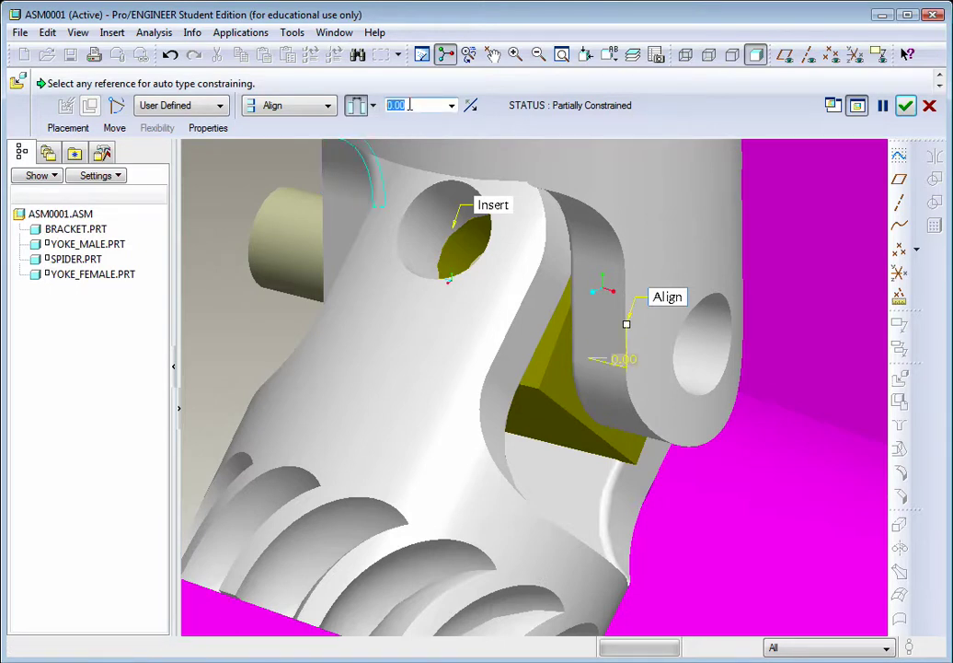
pyautogui.press('BackSpace')
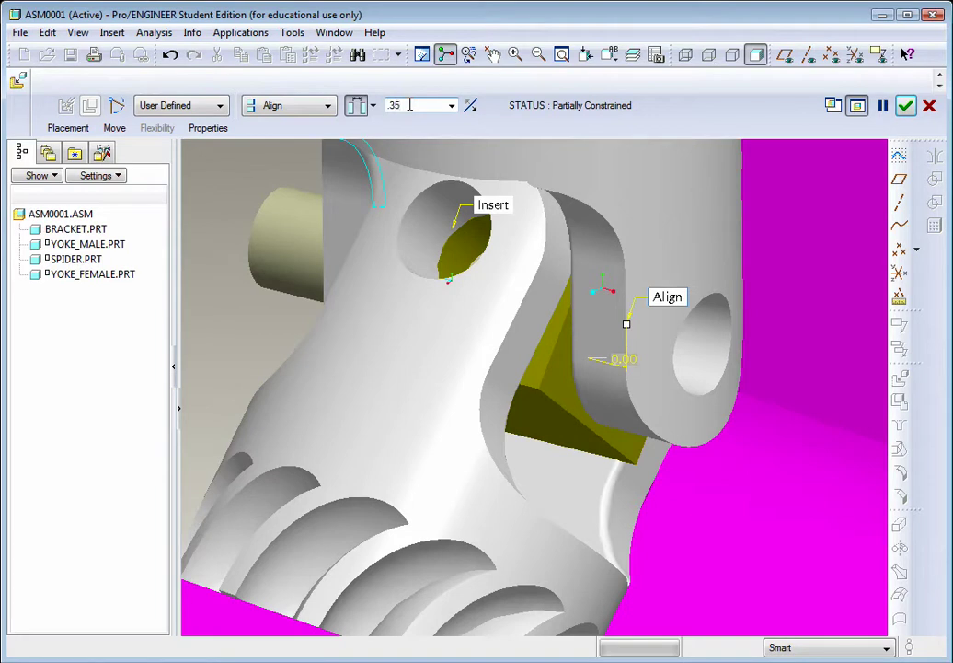
pyautogui.press('Return')
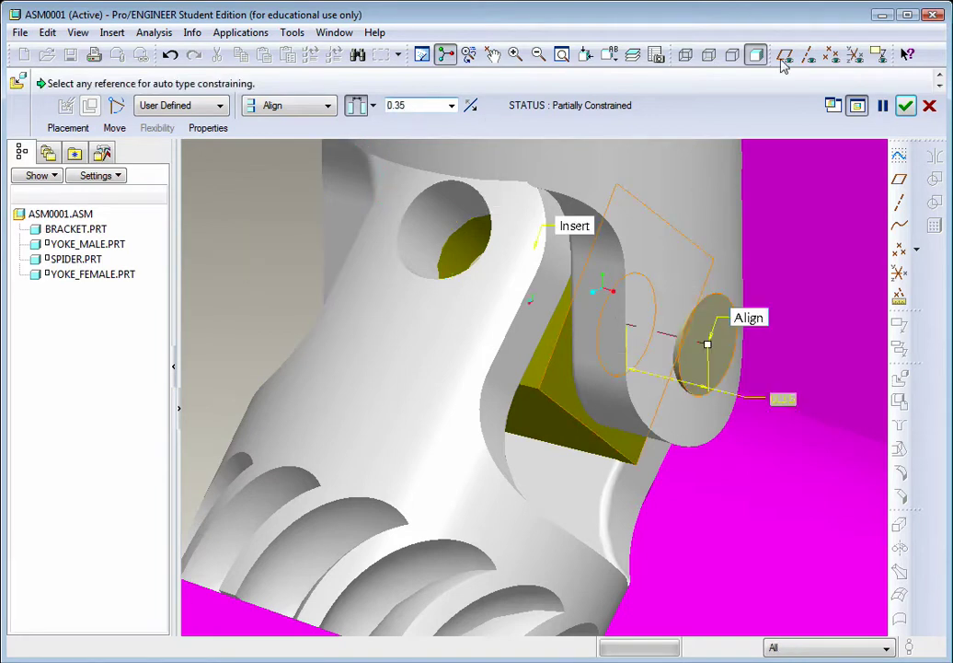
pyautogui.click(905, 105)
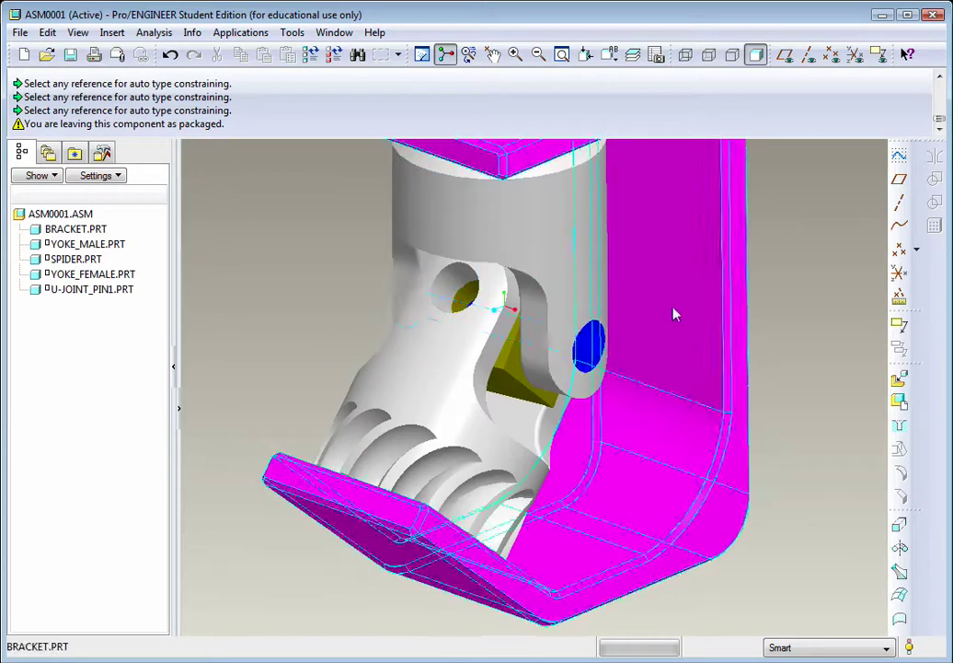
# - Add u-joint_pin2.prt from the ProE E5 folder to the assembly
pyautogui.click(900, 385)
pyautogui.click(391, 349)
pyautogui.click(646, 556)
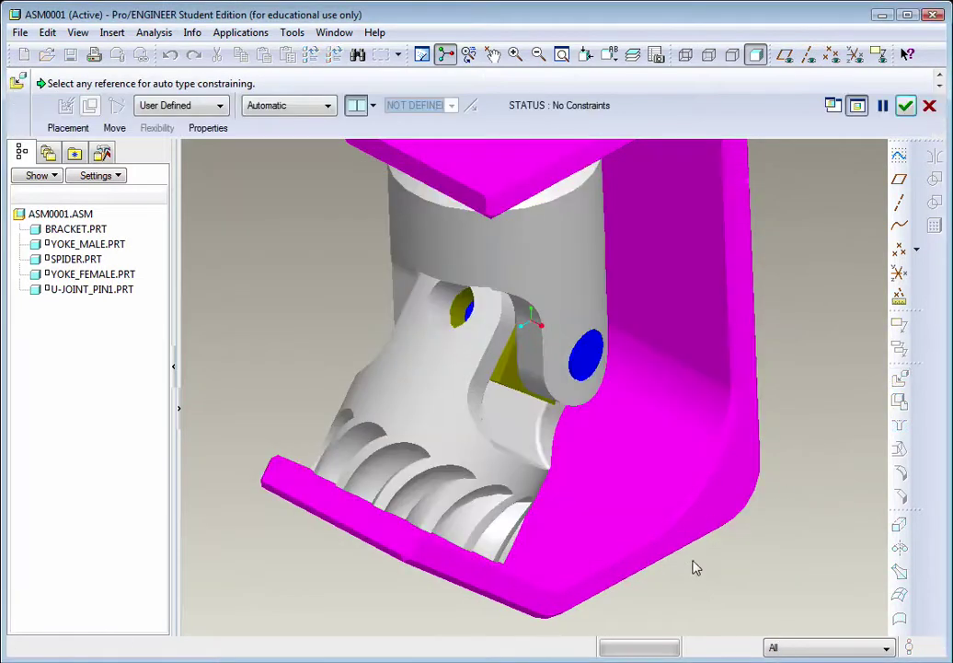
# - Constrain the second pin's cylindrical surface to the hole in the female yoke's arm as an Insert
pyautogui.scroll(4, 696, 567)
pyautogui.click(605, 600)
pyautogui.scroll(-3, 607, 499)
pyautogui.scroll(-3, 608, 497)
pyautogui.click(563, 331)
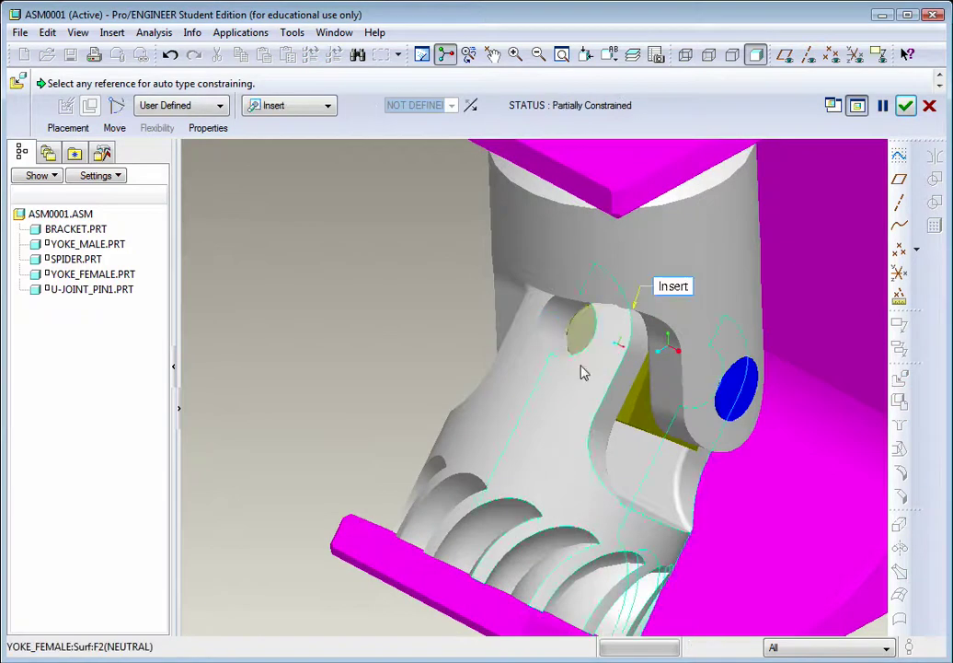
# - Align the second pin's outer end face with the spider's side face at an offset of 0.35 and accept the placement
pyautogui.click(583, 337)
pyautogui.click(626, 419)
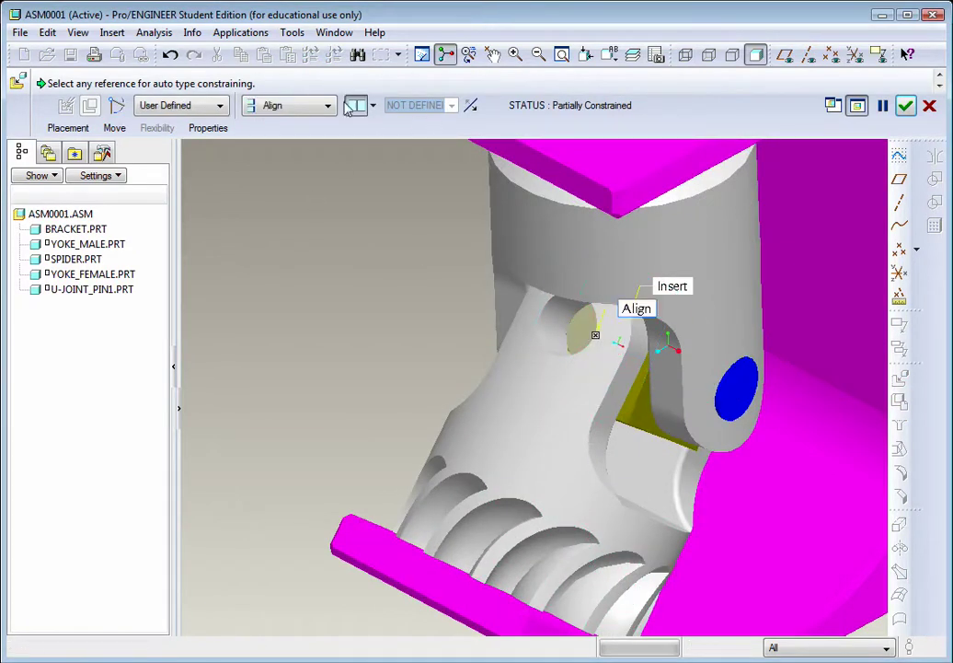
pyautogui.click(373, 104)
pyautogui.click(356, 175)
pyautogui.write('0.35')
pyautogui.press('Return')
pyautogui.click(906, 105)
# - Add another u-joint_pin2.prt from the ProE E5 folder to the assembly
pyautogui.moveTo(314, 388); pyautogui.dragTo(403, 419, button='middle')
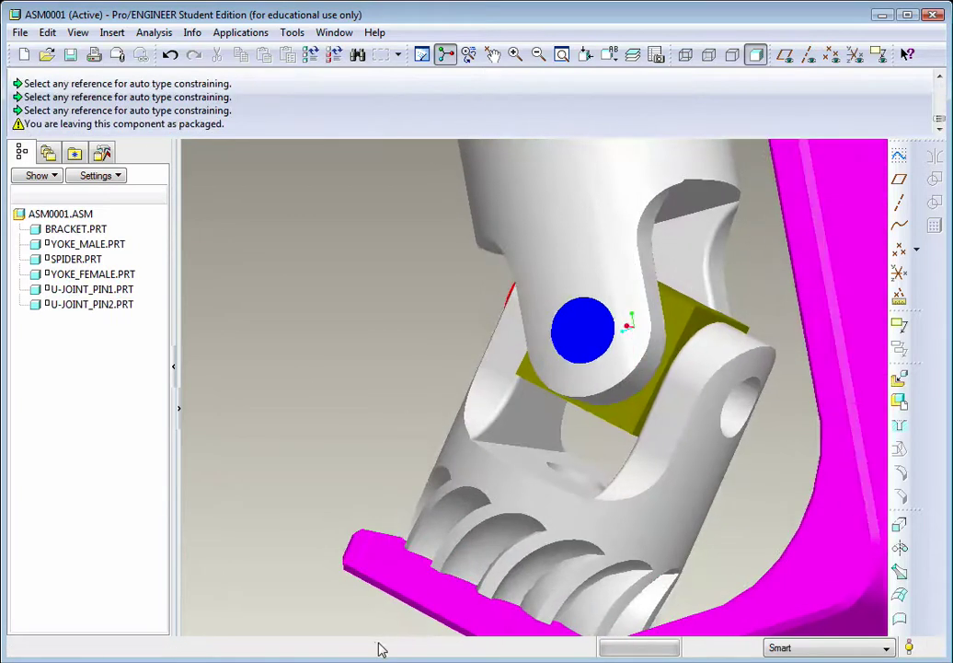
pyautogui.scroll(-5, 334, 585)
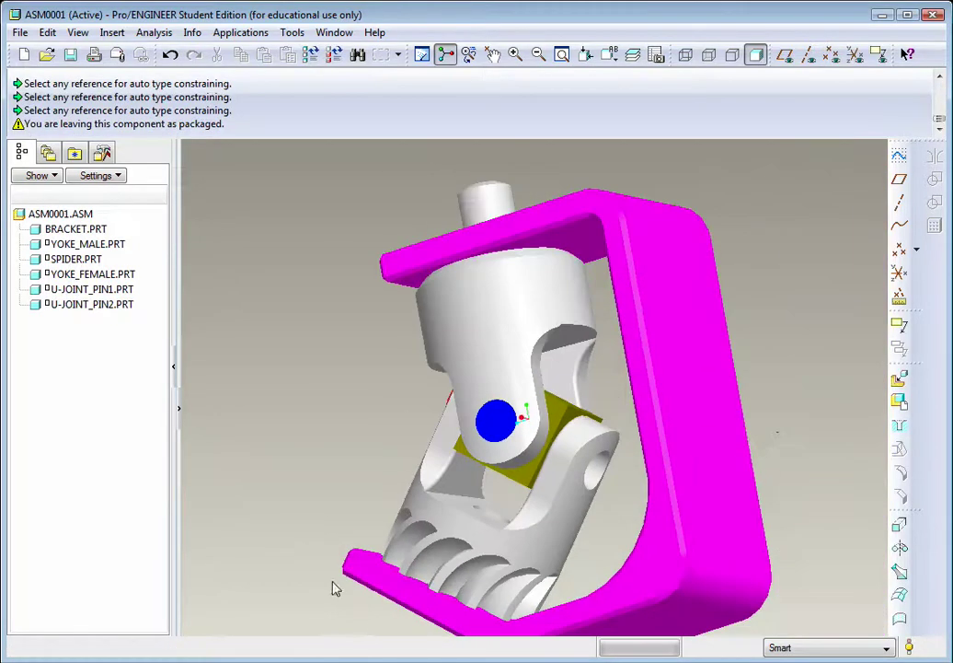
pyautogui.click(899, 382)
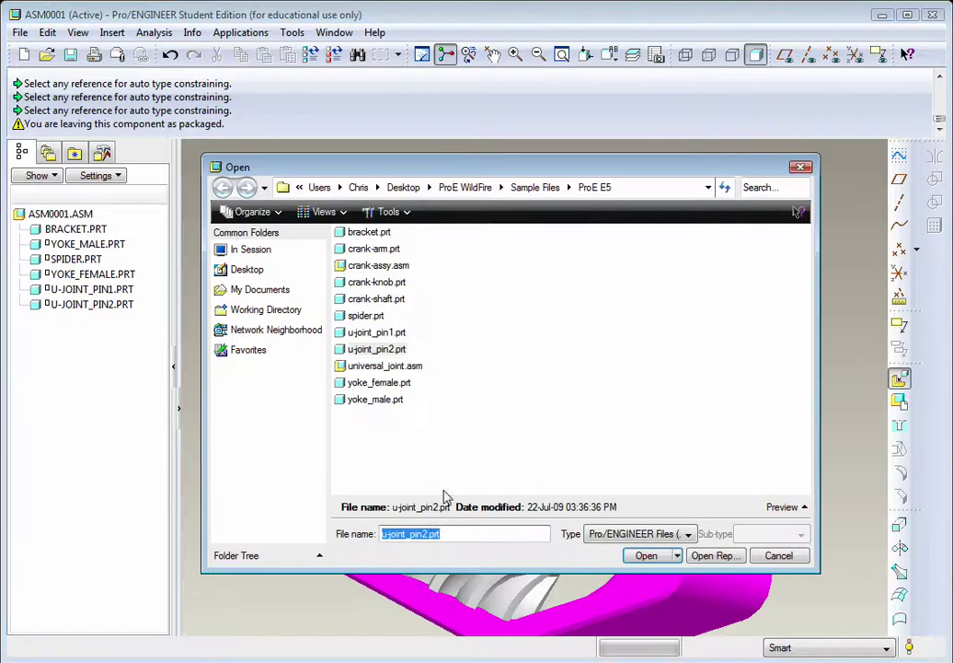
pyautogui.click(372, 351)
pyautogui.click(646, 557)
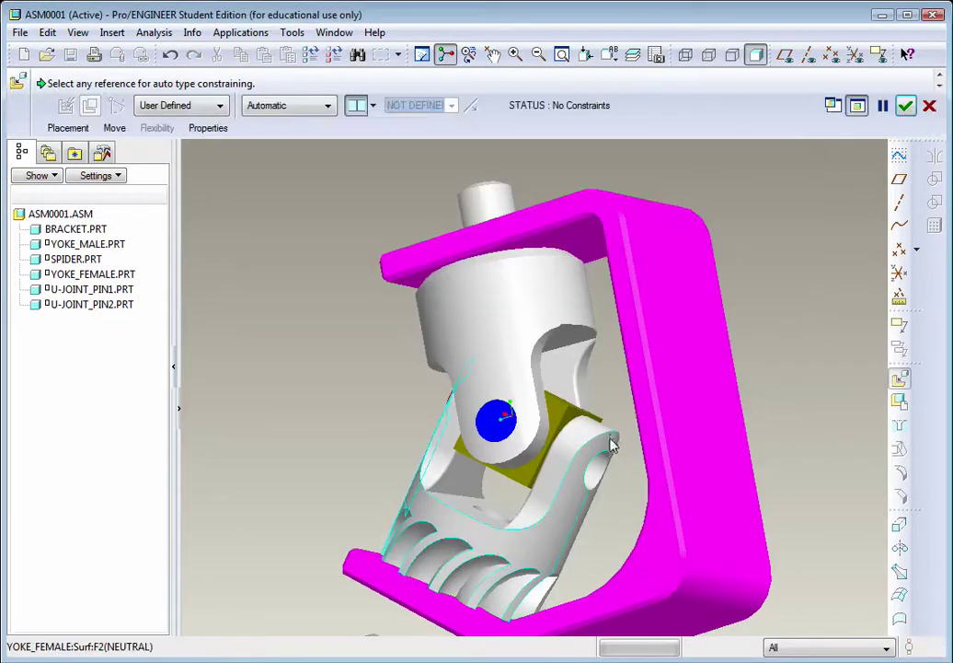
# - Constrain the new pin's cylindrical surface to the hole in the female yoke's opposite arm as an Insert and accept the placement
pyautogui.click(442, 623)
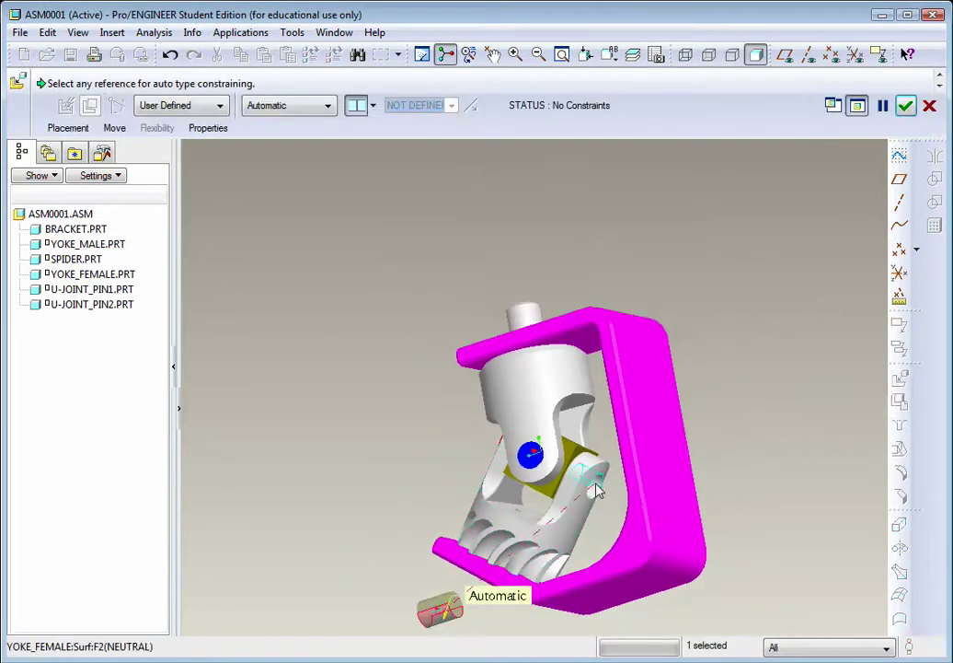
pyautogui.click(597, 490)
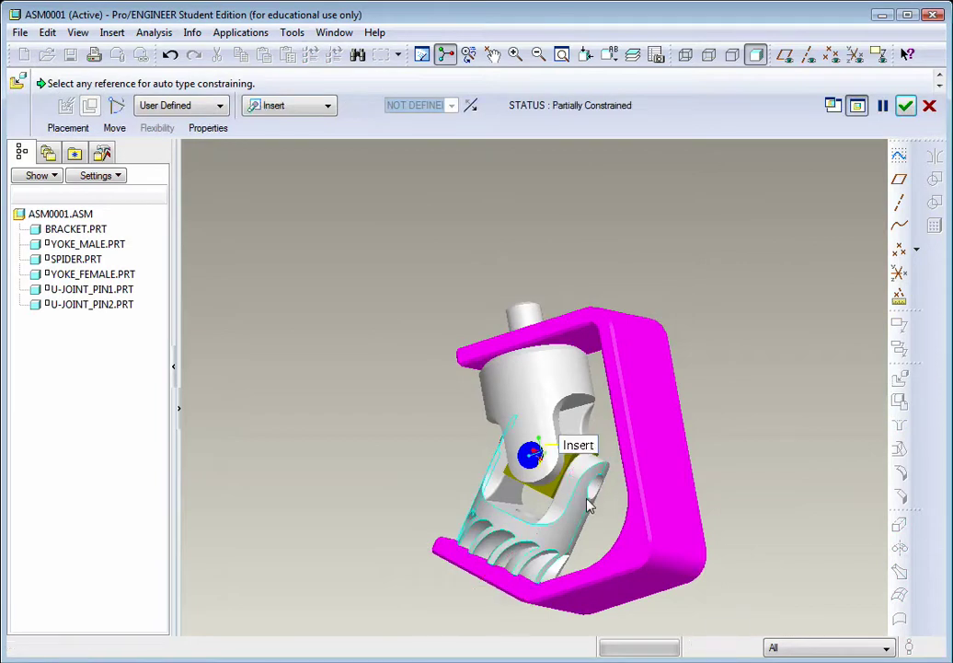
pyautogui.moveTo(584, 494)
pyautogui.mouseDown(button='middle')
pyautogui.moveTo(570, 474)
pyautogui.moveTo(660, 523)
pyautogui.moveTo(597, 480)
pyautogui.moveTo(577, 494)
pyautogui.mouseUp(button='middle')
pyautogui.scroll(-5, 577, 494)
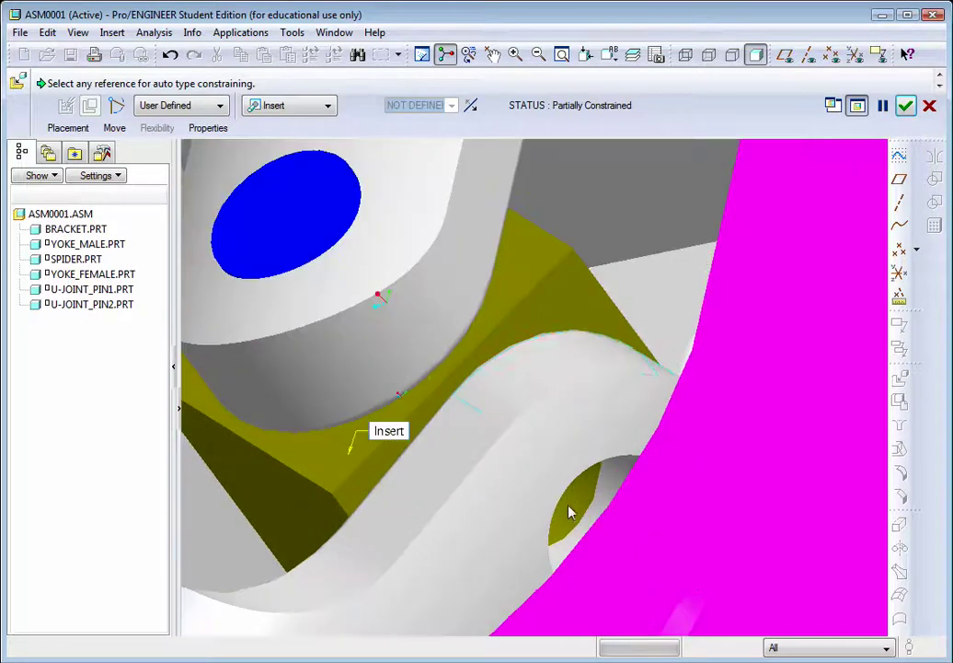
pyautogui.click(905, 105)
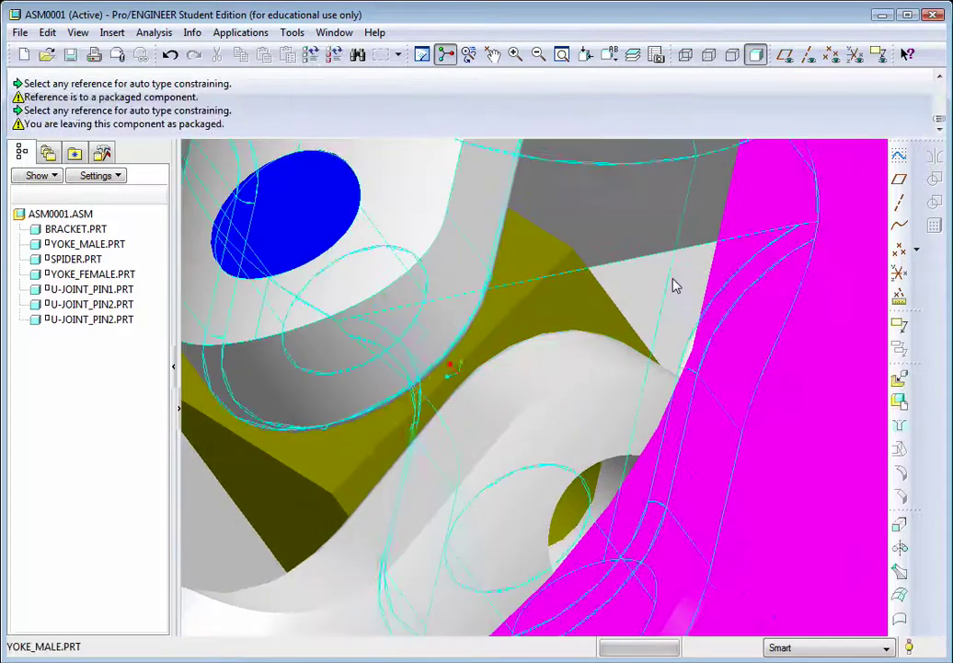
# - Display the assembly with grey hidden lines and try to drag the newly placed pin out of the joint
pyautogui.scroll(5, 675, 287)
pyautogui.moveTo(648, 319); pyautogui.dragTo(518, 341, button='middle')
pyautogui.scroll(3, 552, 258)
pyautogui.click(708, 54)
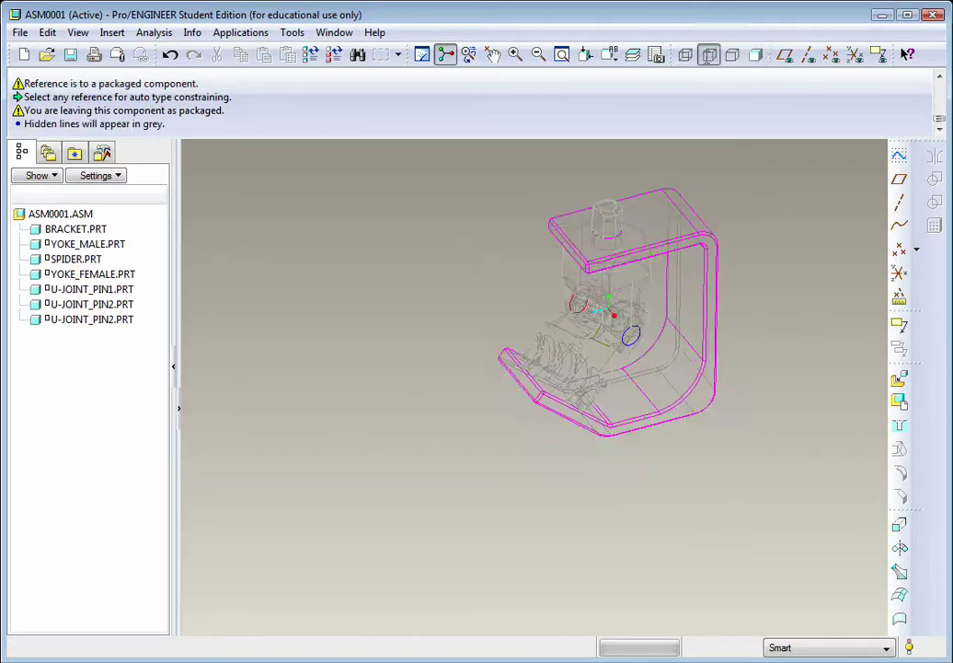
pyautogui.scroll(-10, 617, 286)
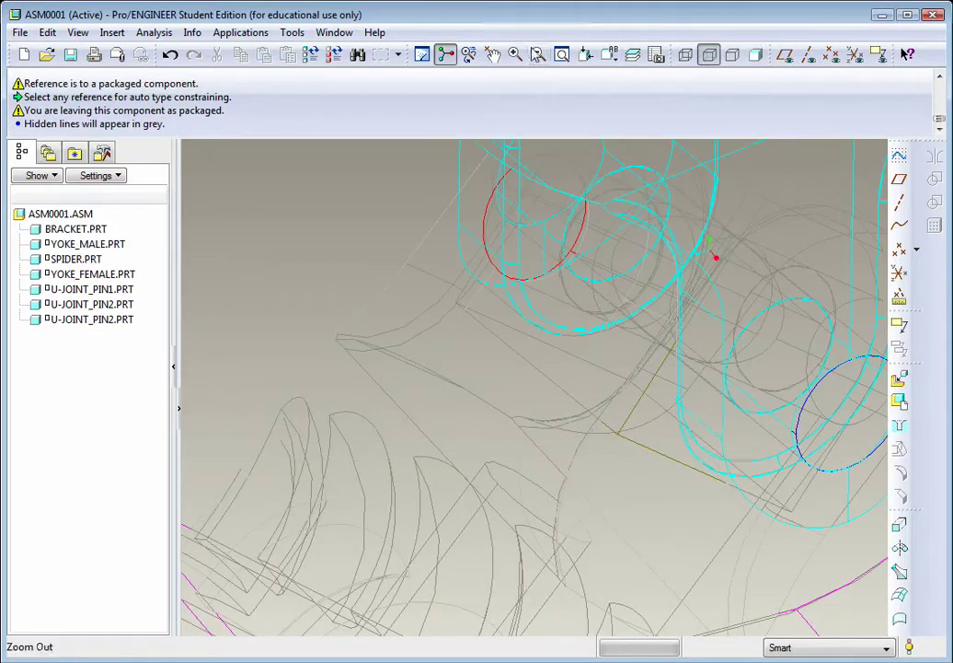
pyautogui.click(493, 55)
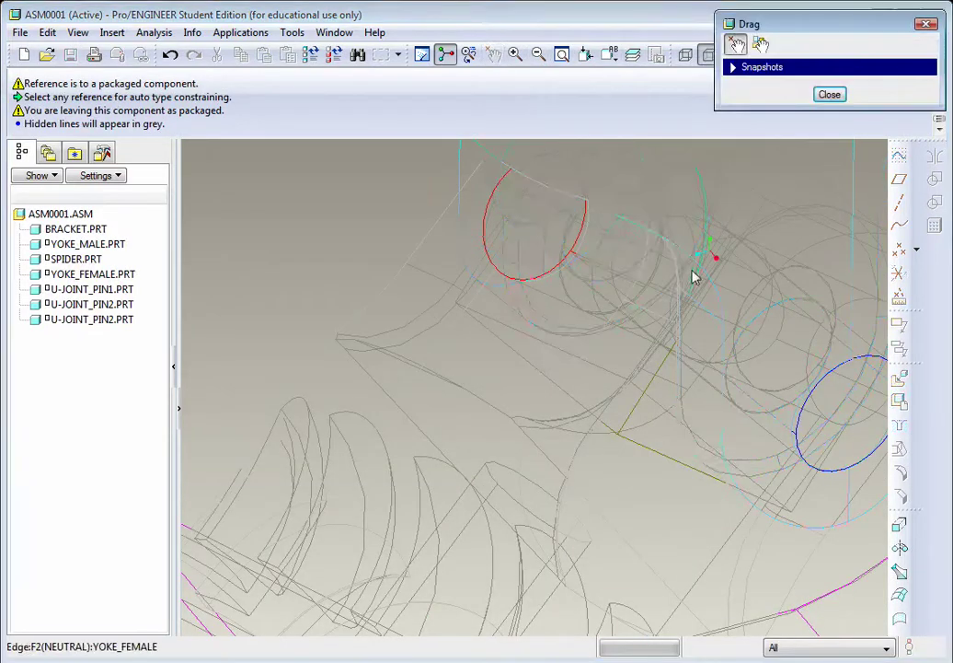
pyautogui.click(593, 323)
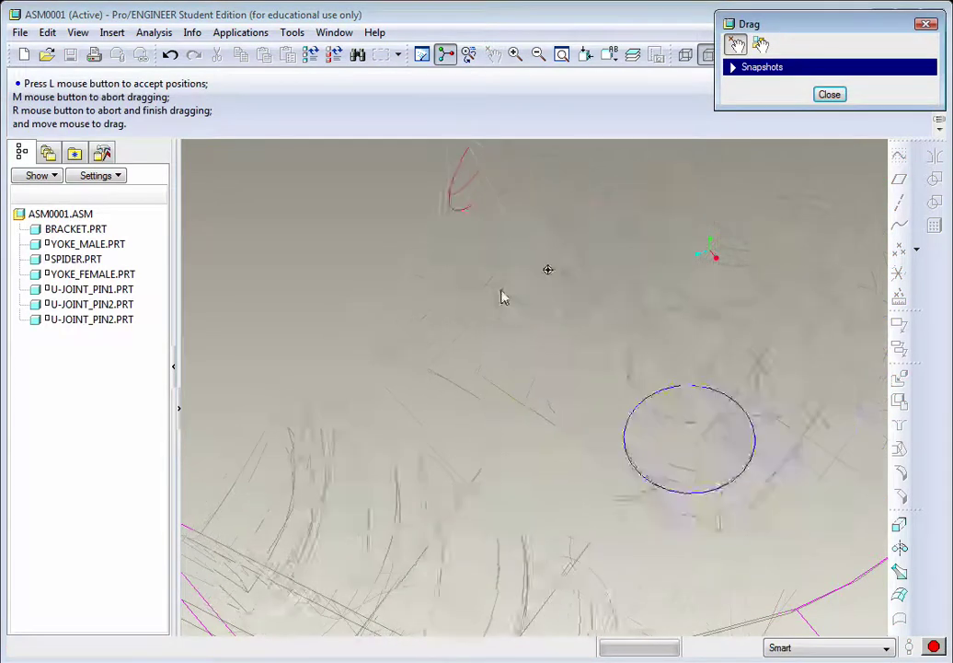
pyautogui.click(300, 183)
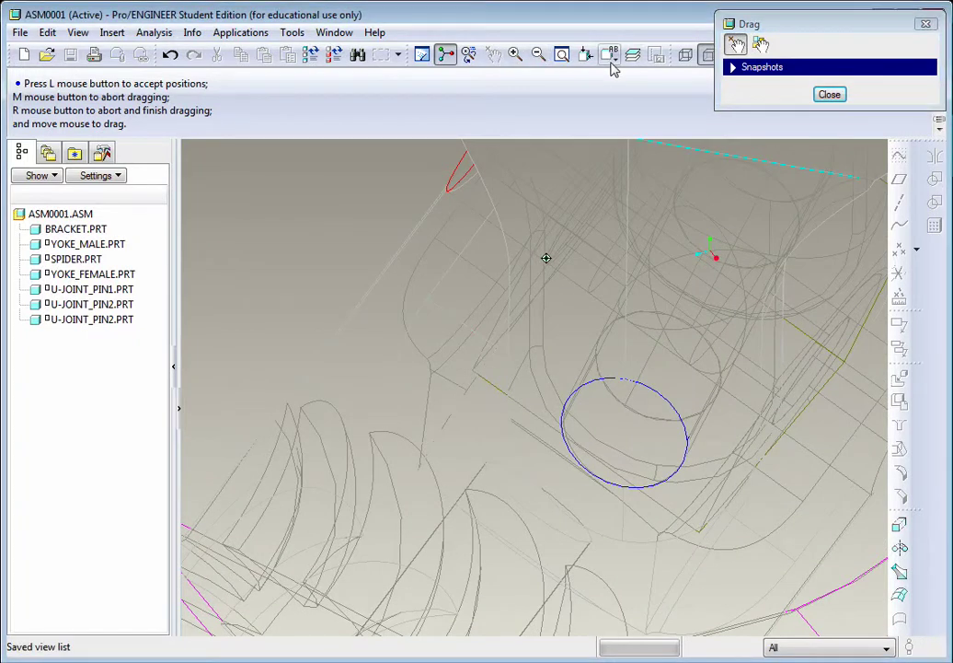
# - Return to shaded display and examine the joint's pins from the other side of the bracket
pyautogui.moveTo(771, 27); pyautogui.dragTo(766, 98)
pyautogui.click(756, 54)
pyautogui.moveTo(534, 340); pyautogui.dragTo(665, 357, button='middle')
pyautogui.click(668, 361)
pyautogui.moveTo(827, 354); pyautogui.dragTo(578, 288, button='middle')
pyautogui.scroll(3, 558, 283)
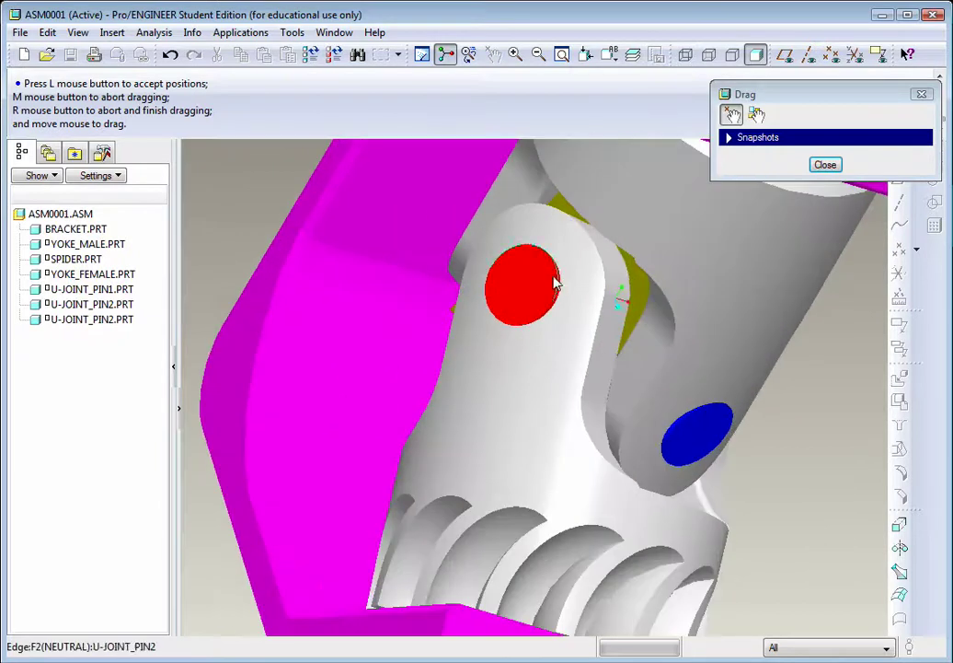
# - Show hidden lines, drag the new pin outward until it protrudes from the female yoke's hole, and restore shaded display
pyautogui.click(709, 56)
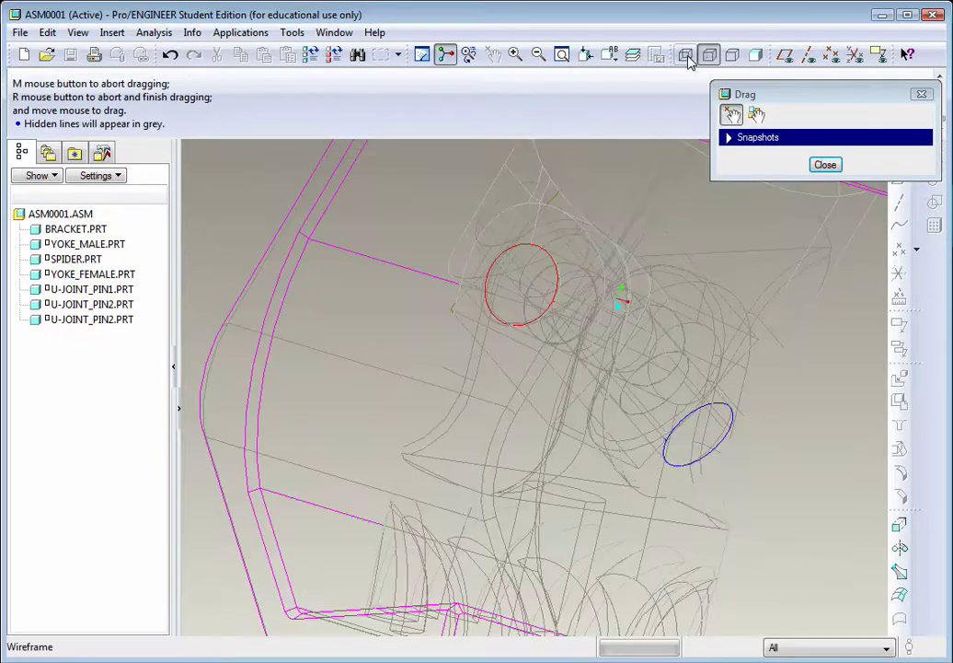
pyautogui.moveTo(564, 355); pyautogui.dragTo(602, 333, button='middle')
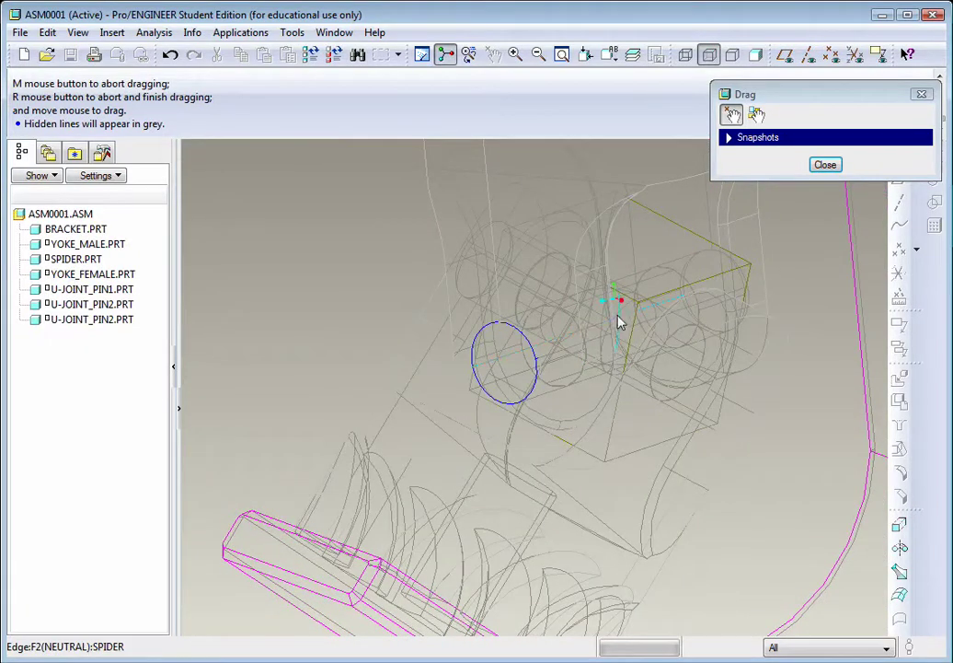
pyautogui.click(626, 308)
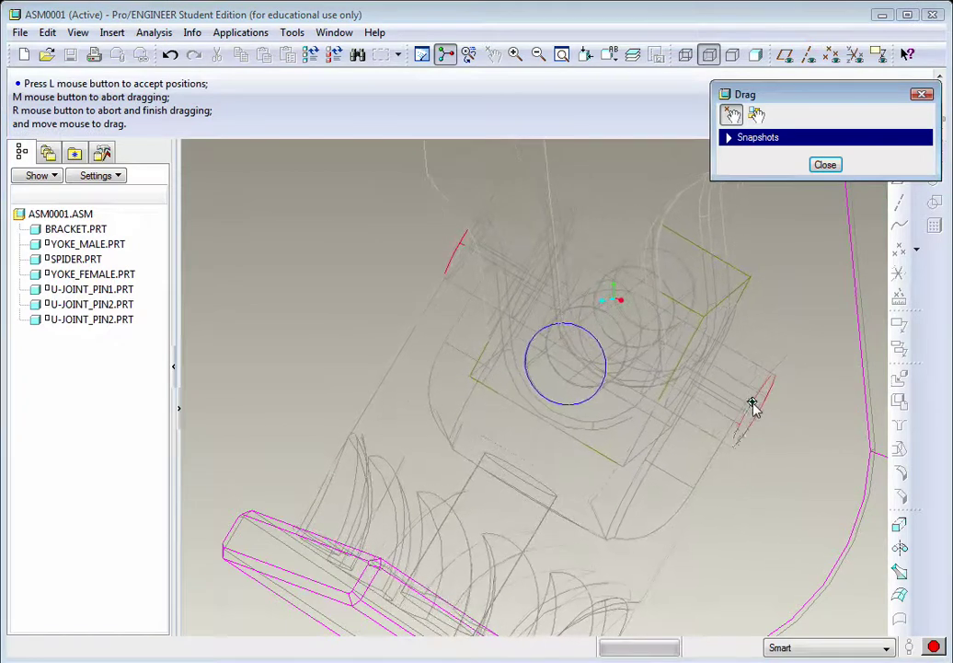
pyautogui.click(764, 416)
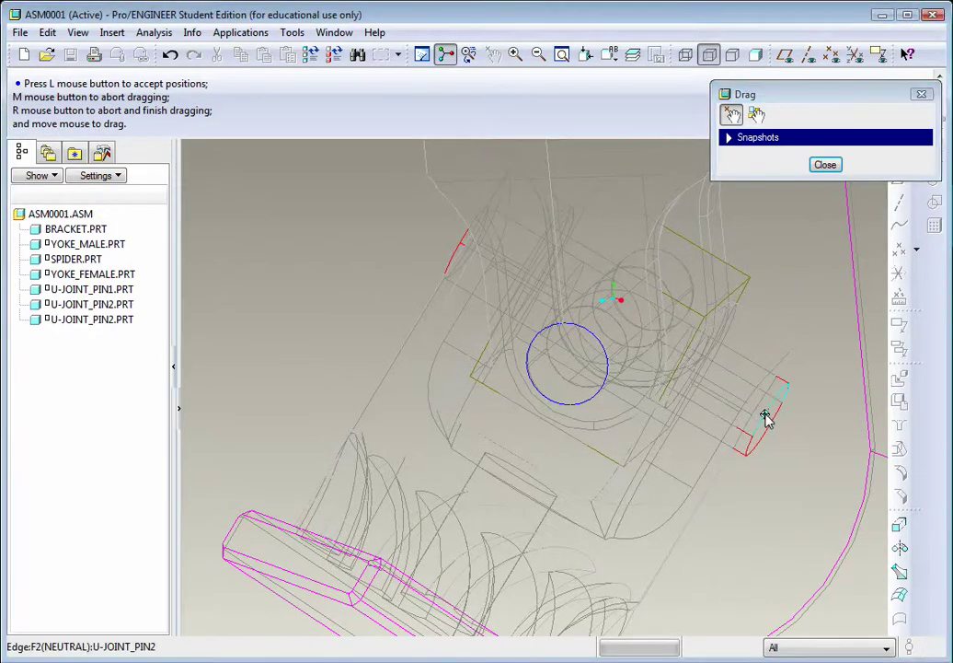
pyautogui.click(816, 165)
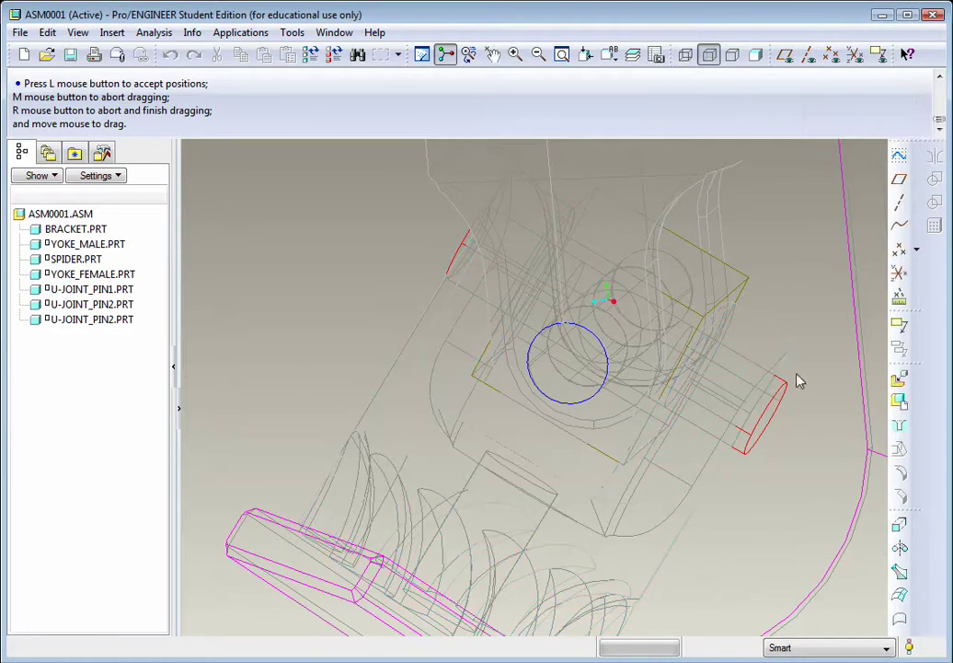
pyautogui.click(755, 55)
pyautogui.scroll(4, 787, 323)
pyautogui.moveTo(788, 323); pyautogui.dragTo(762, 308, button='middle')
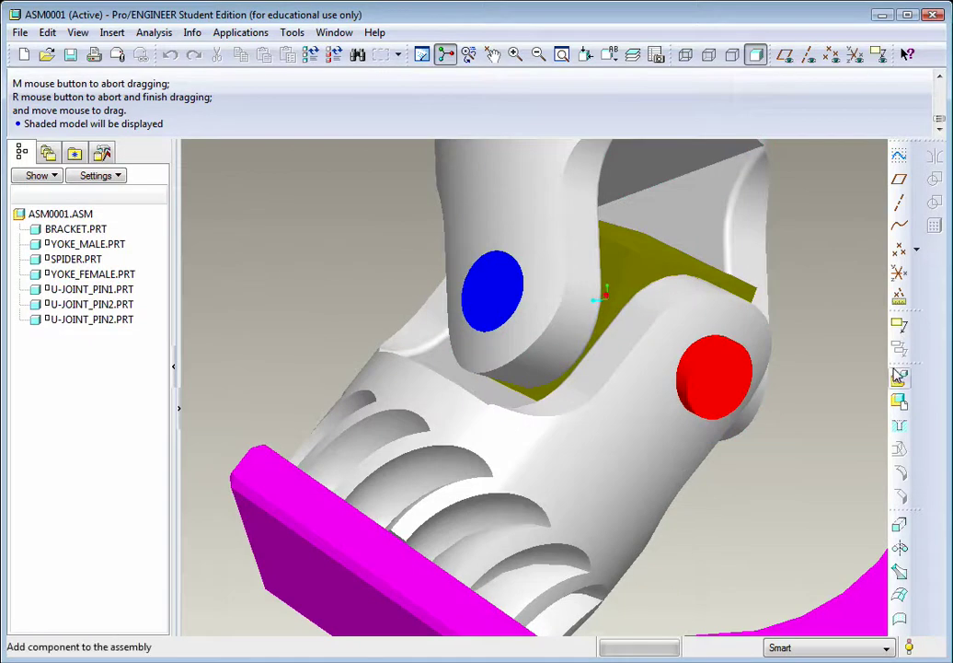
# - Redefine the last u-joint_pin2 by adding an Align constraint between its outer end face and the spider's side face
pyautogui.rightClick(86, 322)
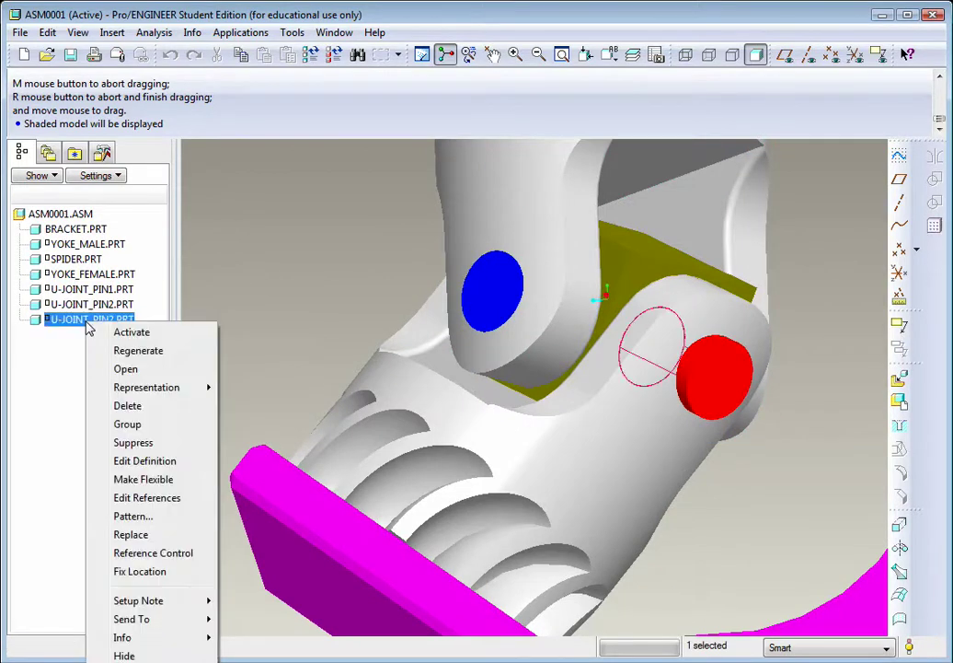
pyautogui.click(145, 460)
pyautogui.click(720, 408)
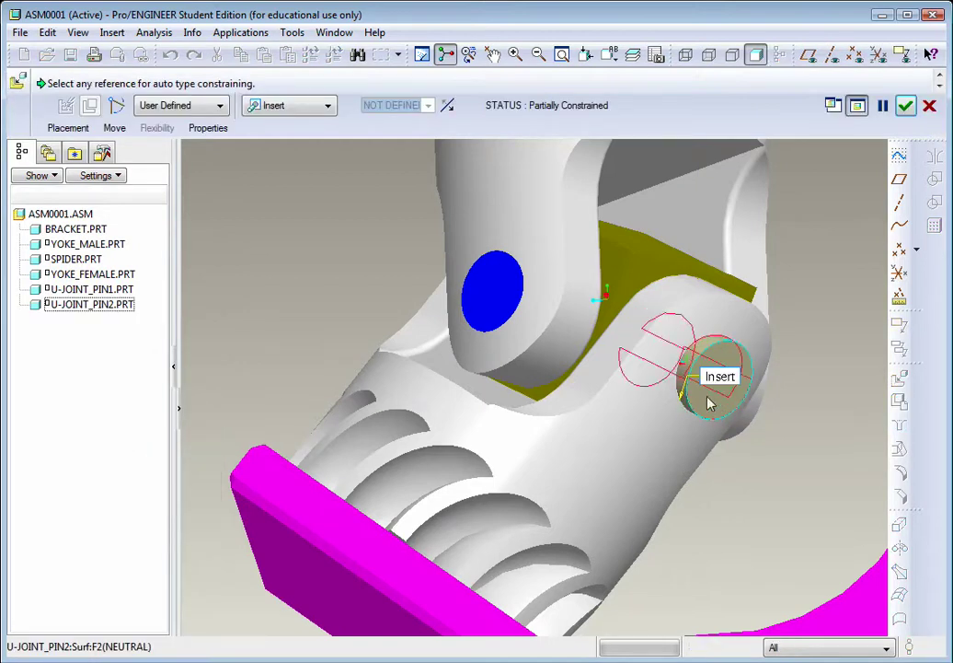
pyautogui.click(715, 413)
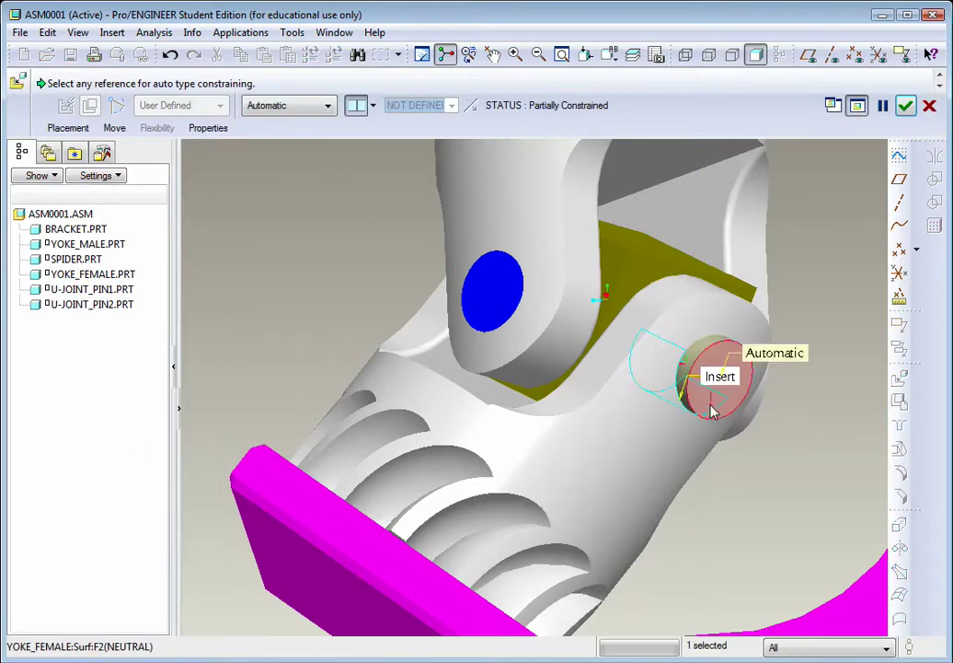
pyautogui.click(644, 281)
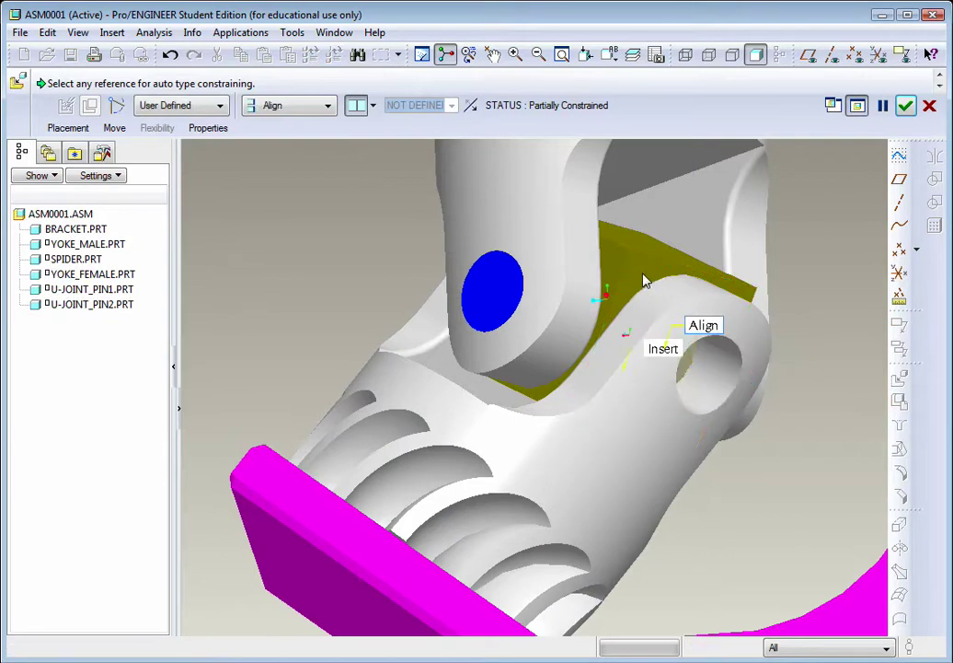
# - Change the last pin's Align constraint to an offset of 0.35 and accept the redefined placement
pyautogui.click(374, 107)
pyautogui.click(357, 177)
pyautogui.write('35')
pyautogui.press('Return')
pyautogui.click(905, 105)
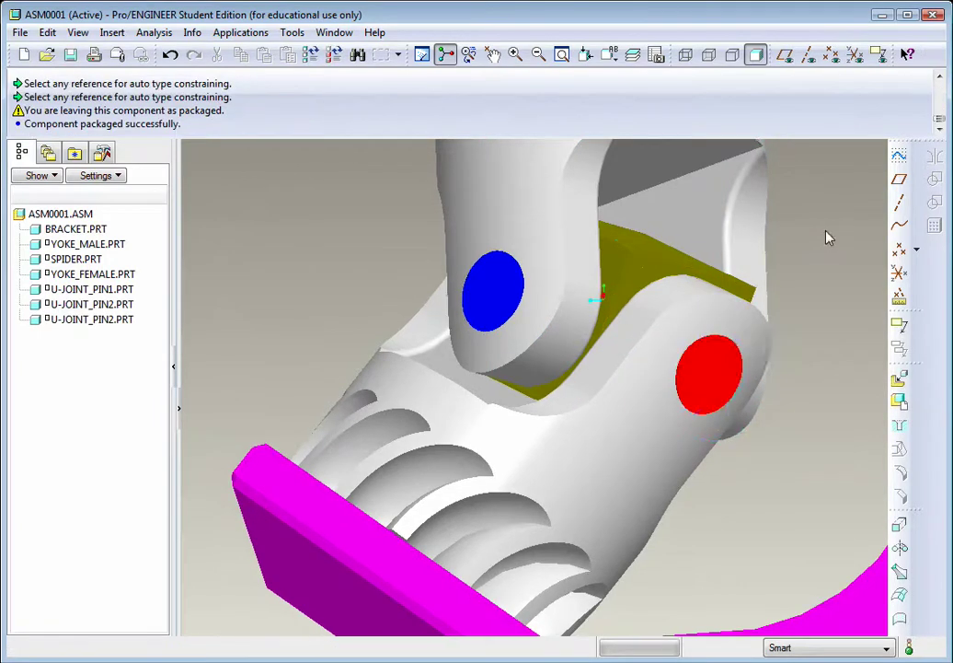
# - Restore the default view and rotate the male yoke's shaft with Drag Components to test the joint's motion
pyautogui.hotkey('ctrl', 'd')
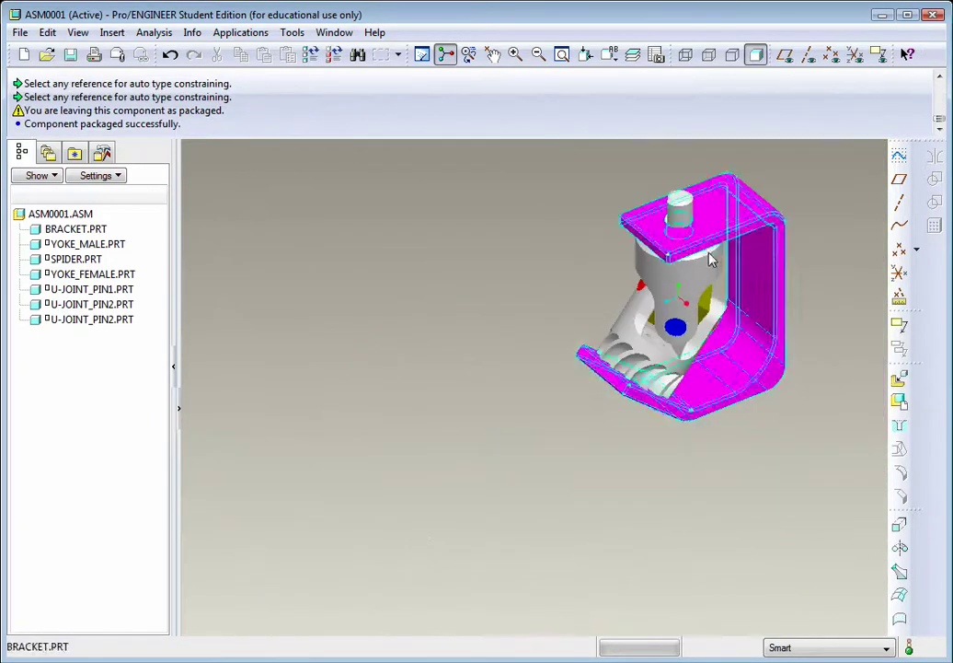
pyautogui.scroll(-2, 589, 336)
pyautogui.scroll(4, 590, 336)
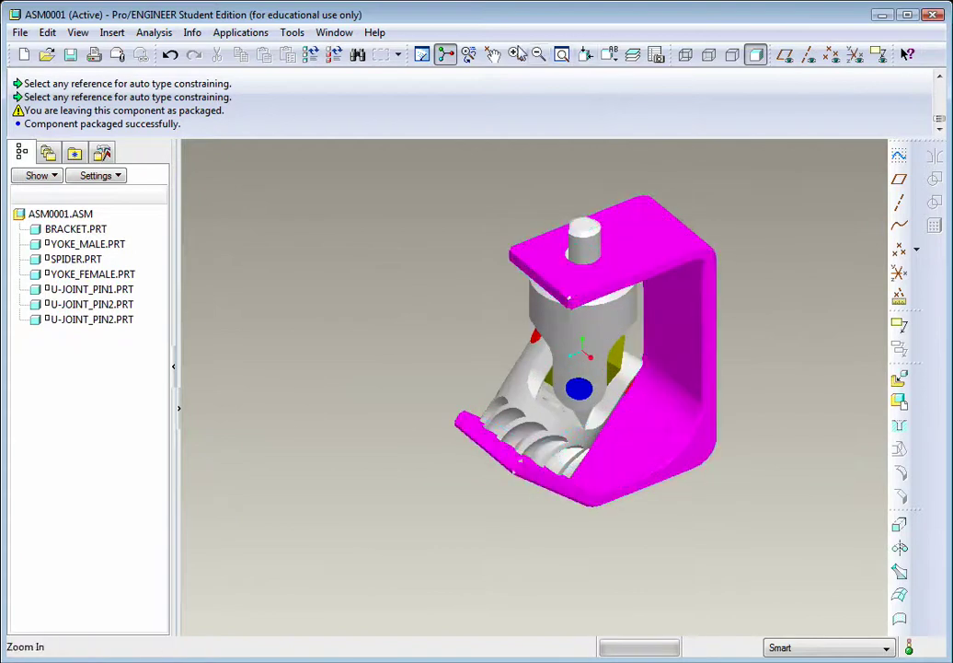
pyautogui.click(495, 55)
pyautogui.click(568, 232)
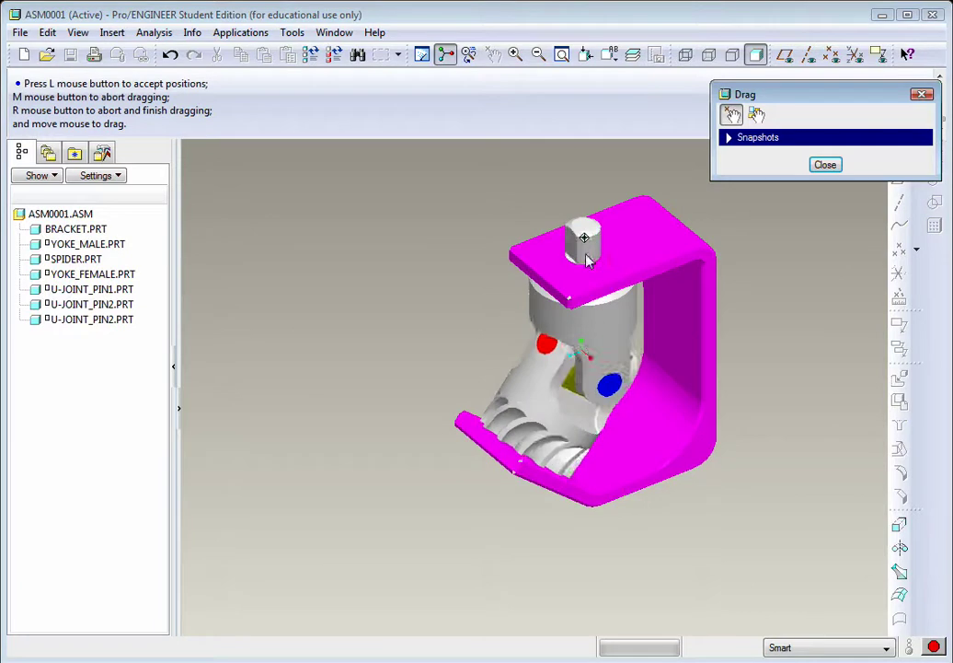
pyautogui.click(594, 260)
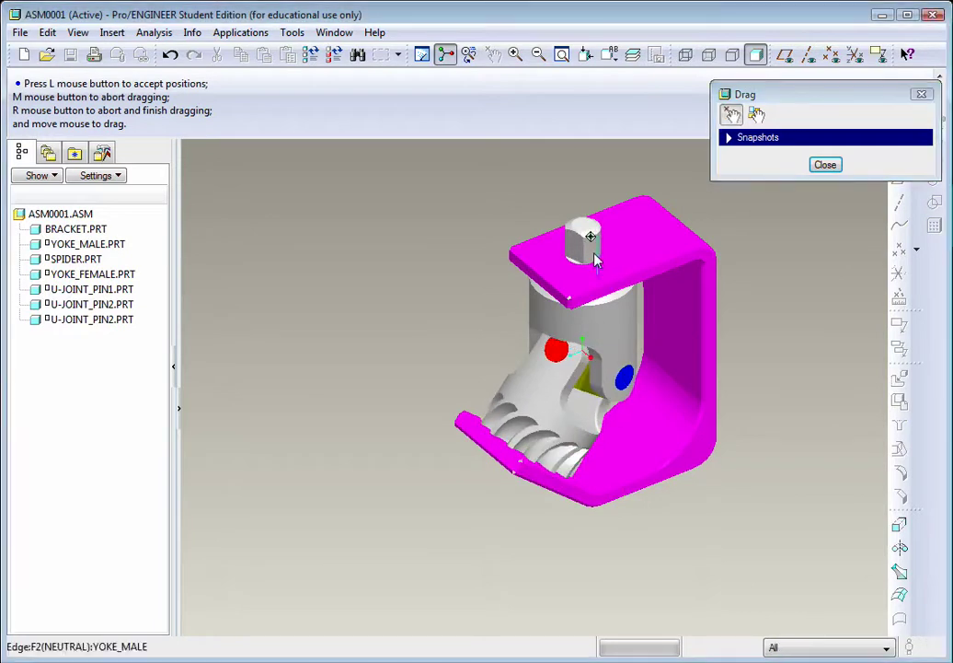
pyautogui.click(826, 165)
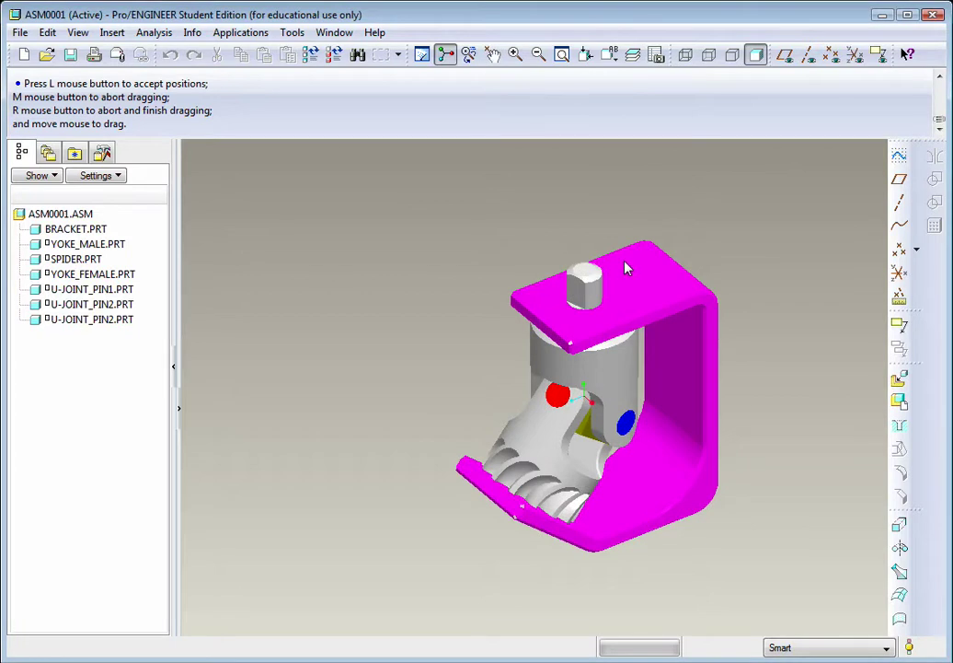
# - Add the crank-assy.asm subassembly from the ProE E5 folder to the assembly
pyautogui.scroll(-2, 603, 259)
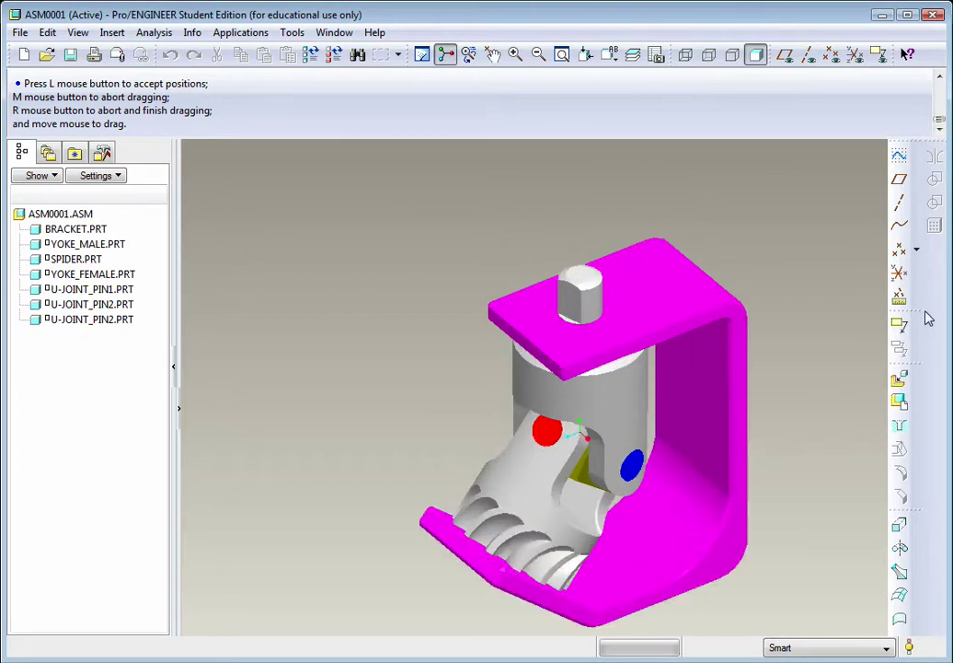
pyautogui.click(899, 379)
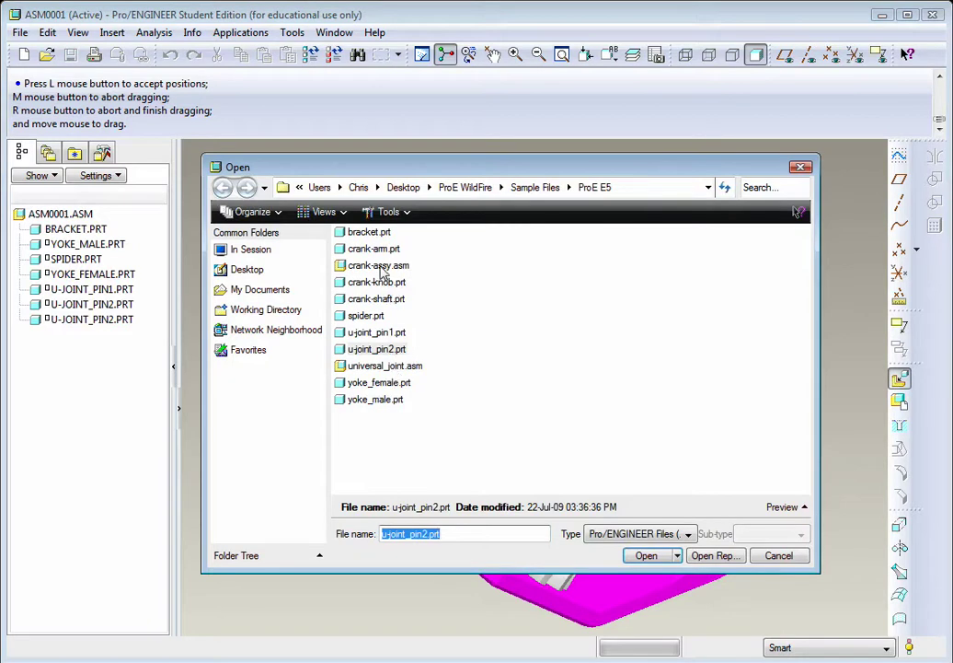
pyautogui.click(379, 266)
pyautogui.click(646, 556)
pyautogui.scroll(3, 641, 496)
pyautogui.scroll(-2, 676, 538)
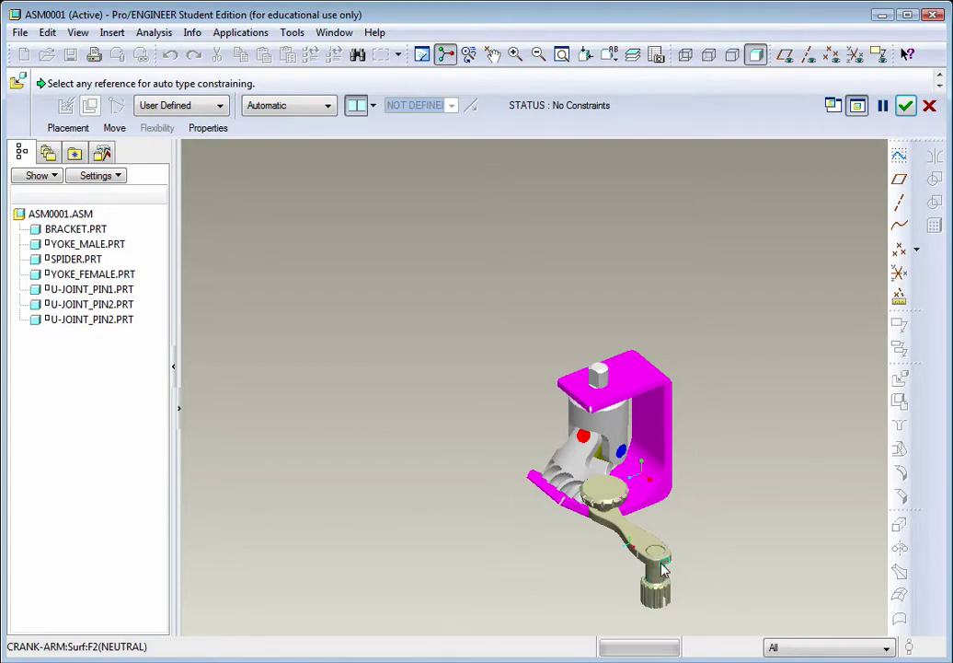
pyautogui.scroll(-3, 644, 548)
pyautogui.scroll(-2, 615, 478)
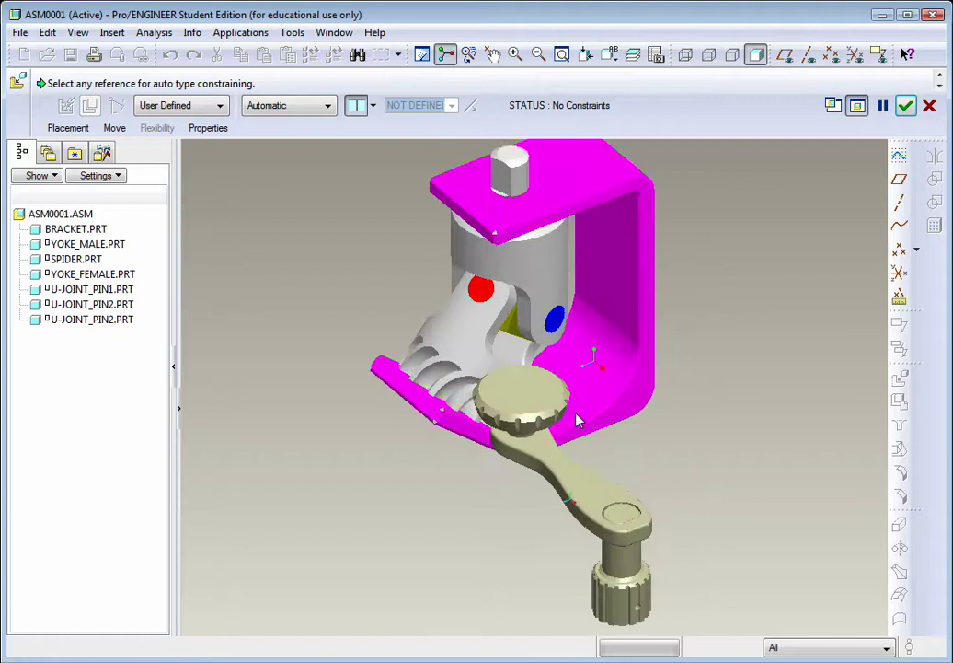
# - Constrain the crank shaft's bore to the male yoke's cylindrical shaft with an Insert constraint and accept the placement
pyautogui.moveTo(634, 571); pyautogui.dragTo(581, 397, button='middle')
pyautogui.click(589, 357)
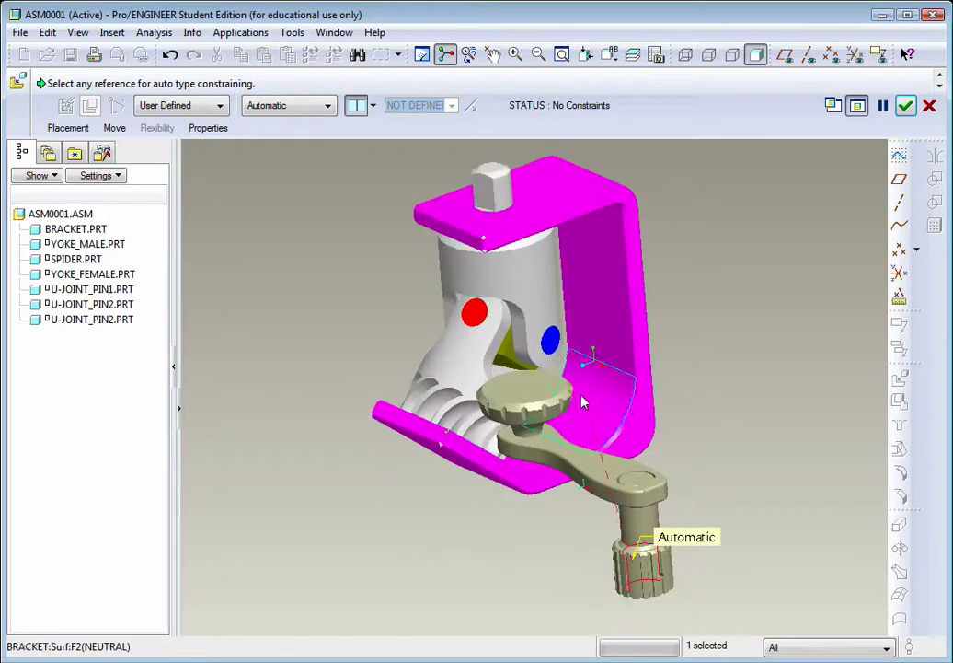
pyautogui.click(502, 196)
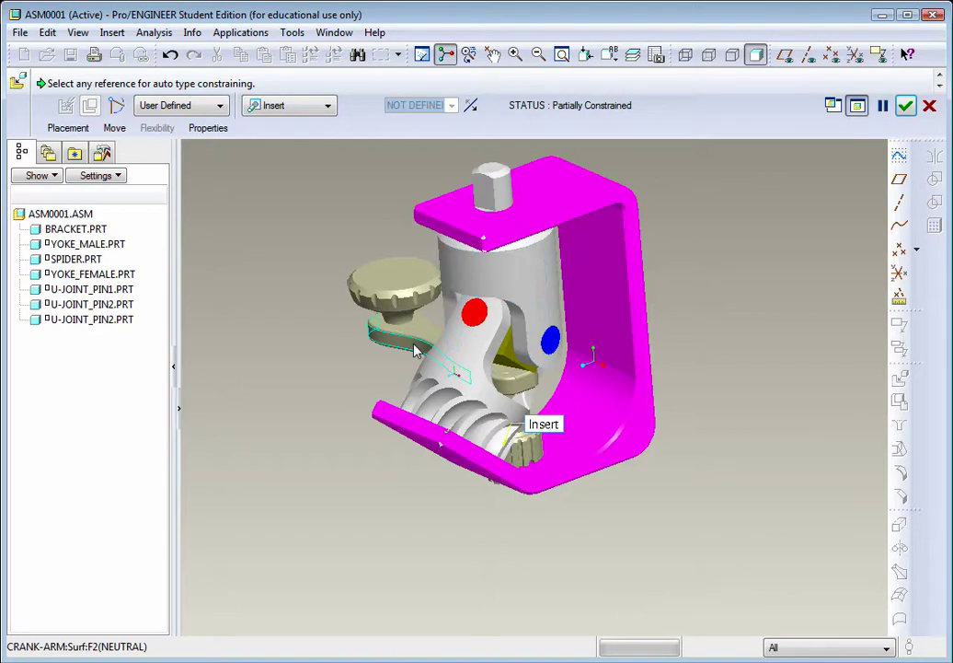
pyautogui.click(906, 105)
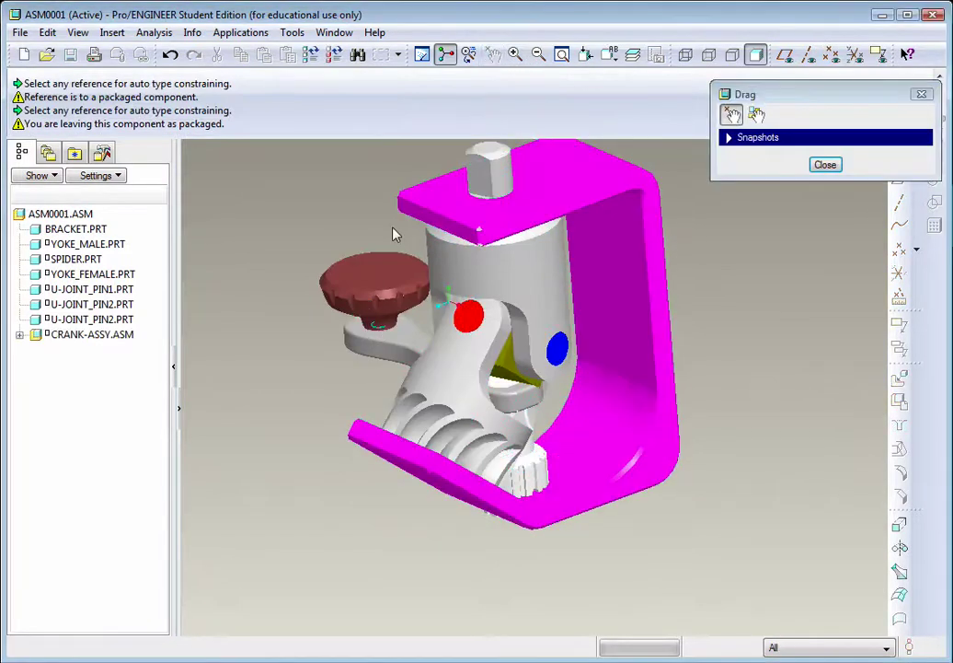
# - Use Drag Components to move the crank subassembly up along its axis, clear of the bracket and yoke shaft
pyautogui.click(385, 304)
pyautogui.scroll(-6, 396, 304)
pyautogui.scroll(6, 435, 432)
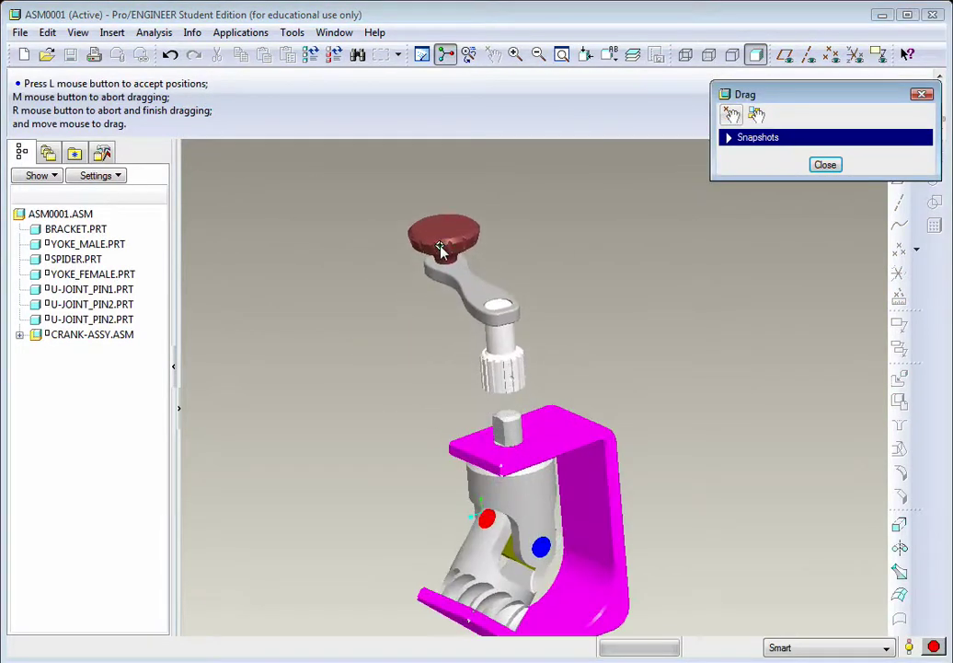
pyautogui.click(440, 247)
pyautogui.click(825, 164)
# - Redefine crank-assy.asm by mating the flat inside the crank shaft's bore to the flat on the male yoke's shaft, without an angle offset
pyautogui.moveTo(723, 264); pyautogui.dragTo(653, 355, button='middle')
pyautogui.scroll(5, 578, 381)
pyautogui.moveTo(578, 382); pyautogui.dragTo(570, 396, button='middle')
pyautogui.scroll(3, 529, 483)
pyautogui.moveTo(520, 497); pyautogui.dragTo(504, 402, button='middle')
pyautogui.moveTo(550, 433); pyautogui.dragTo(522, 436, button='middle')
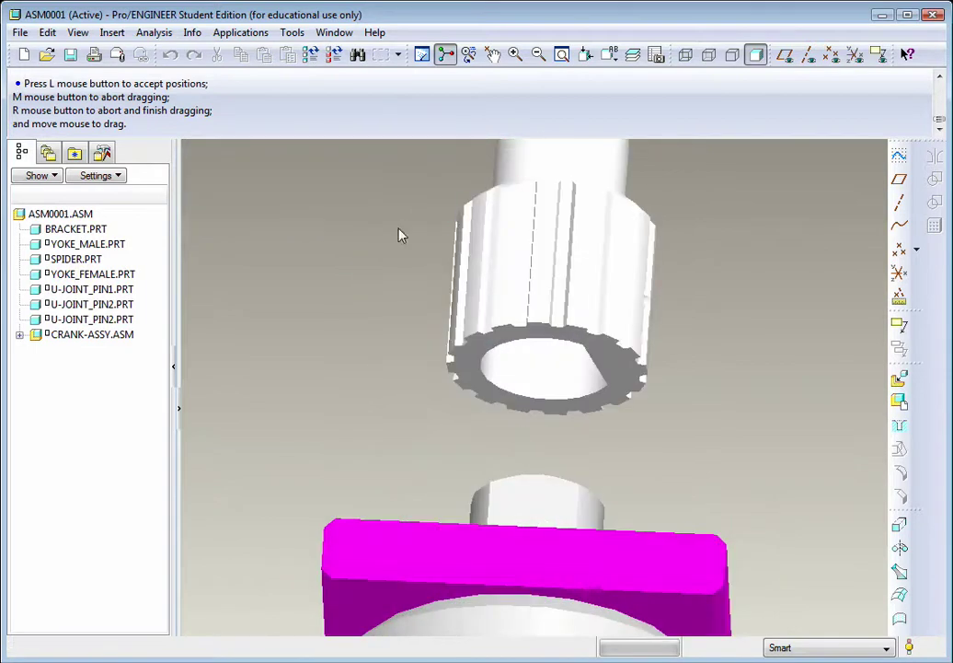
pyautogui.rightClick(65, 337)
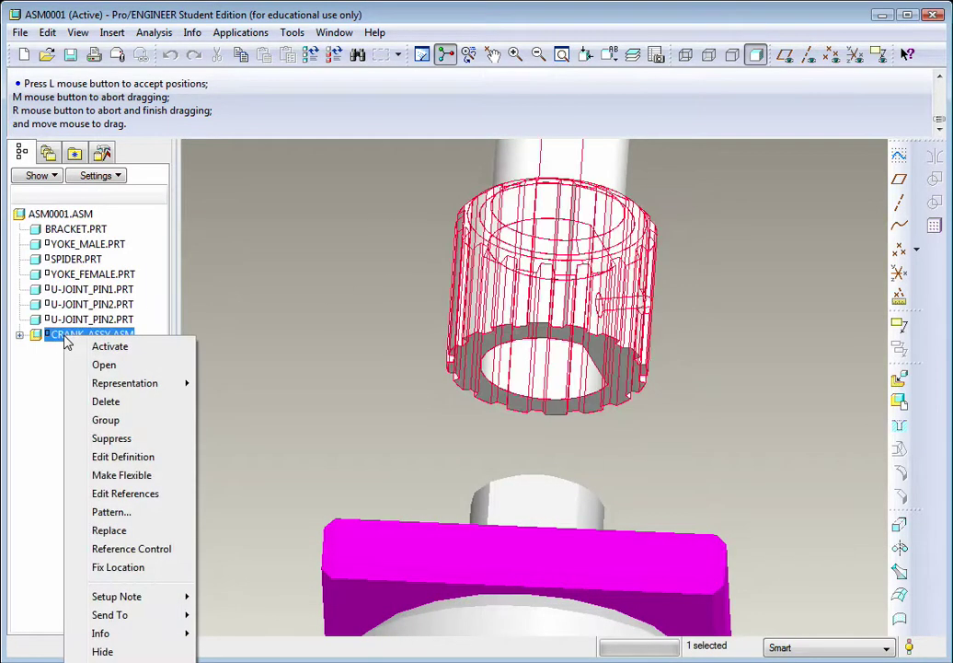
pyautogui.click(129, 460)
pyautogui.moveTo(447, 430); pyautogui.dragTo(487, 438, button='middle')
pyautogui.click(418, 334)
pyautogui.click(458, 498)
pyautogui.moveTo(492, 412); pyautogui.dragTo(497, 331, button='middle')
pyautogui.click(373, 105)
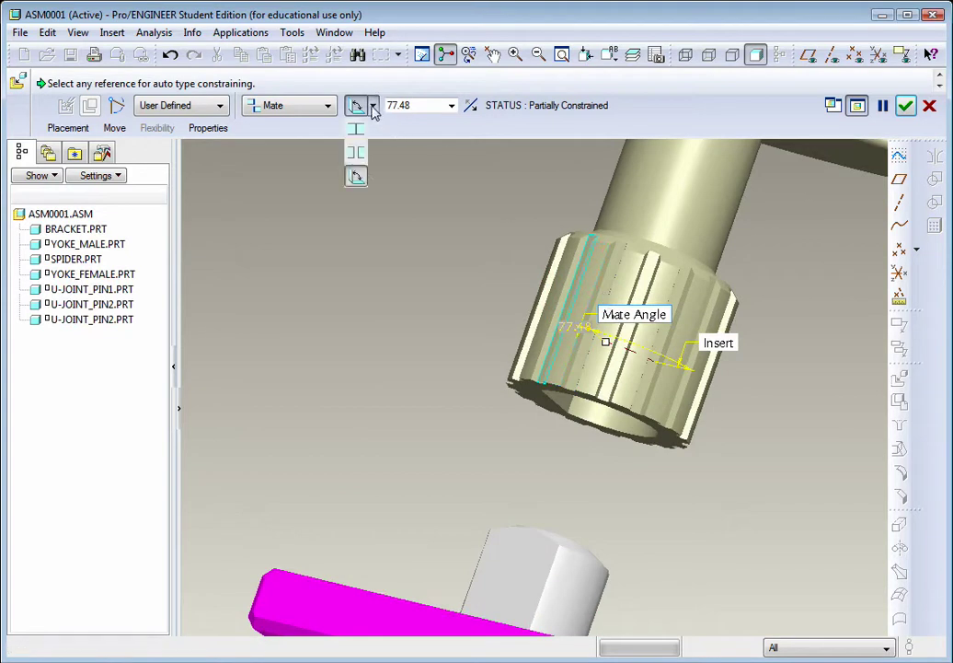
pyautogui.click(359, 154)
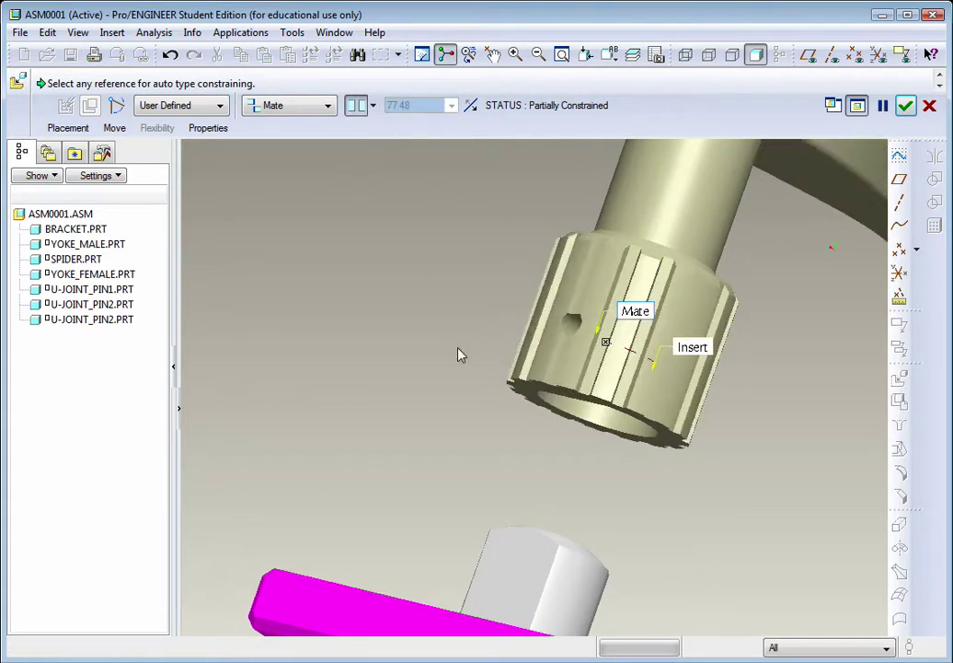
pyautogui.moveTo(462, 353); pyautogui.dragTo(741, 230, button='middle')
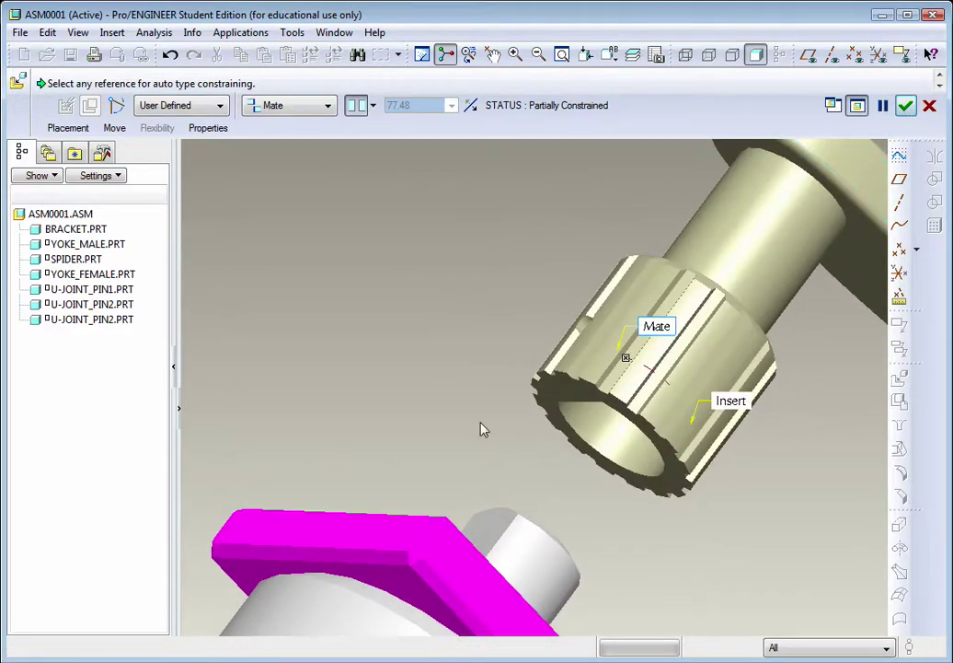
# - Add another constraint that mates the crank shaft's lower end face to the bracket's outer top face
pyautogui.click(68, 128)
pyautogui.click(97, 234)
pyautogui.moveTo(432, 304); pyautogui.dragTo(540, 366, button='middle')
pyautogui.click(542, 368)
pyautogui.moveTo(587, 394); pyautogui.dragTo(436, 545, button='middle')
pyautogui.scroll(2, 383, 495)
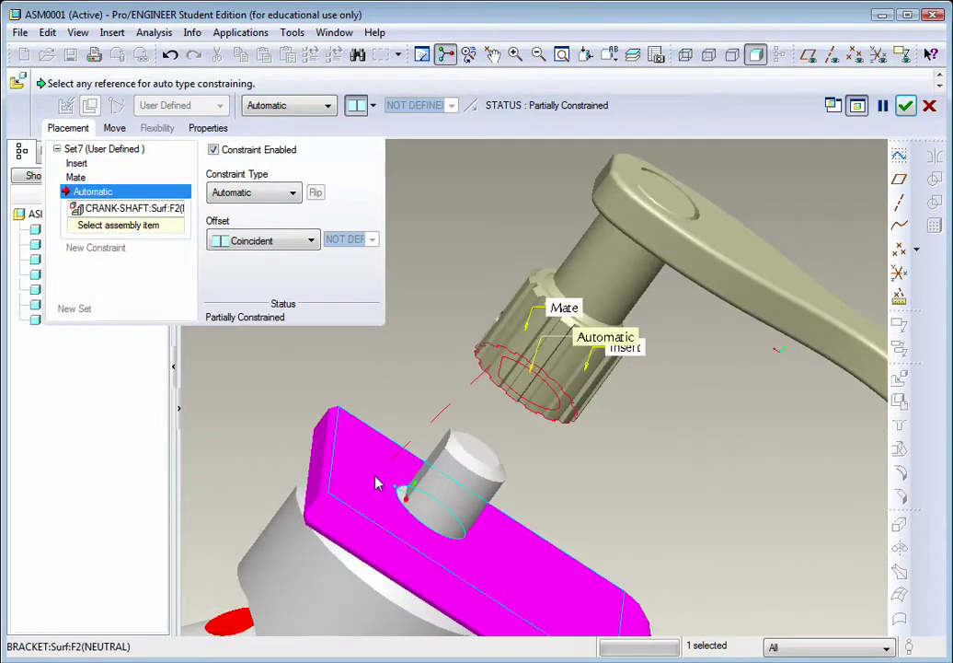
pyautogui.click(375, 483)
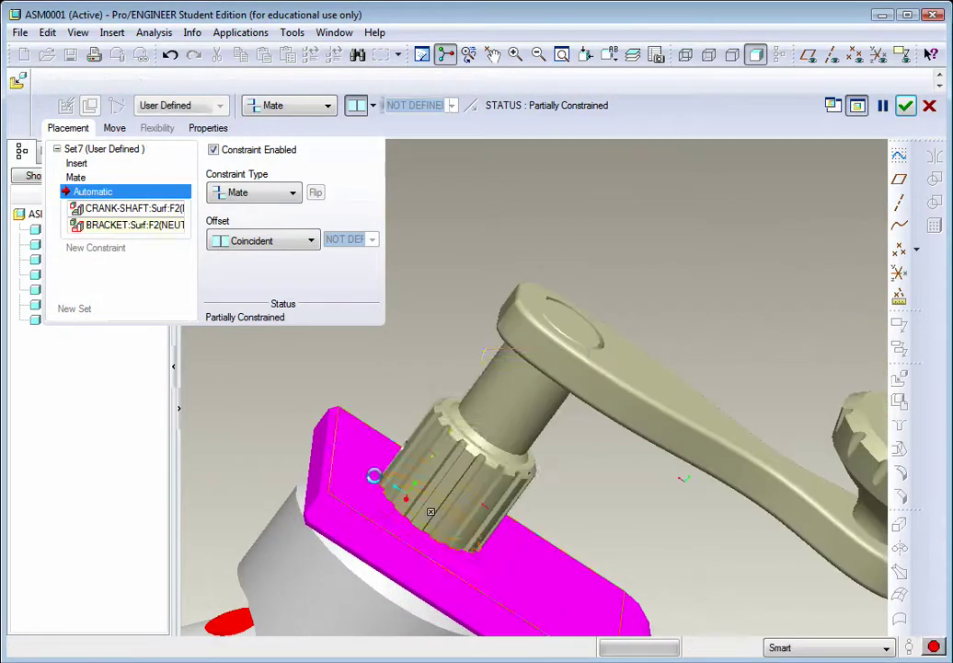
# - Change the Mate between the crank shaft and bracket to an offset of 0.04 and accept the redefined placement
pyautogui.click(312, 242)
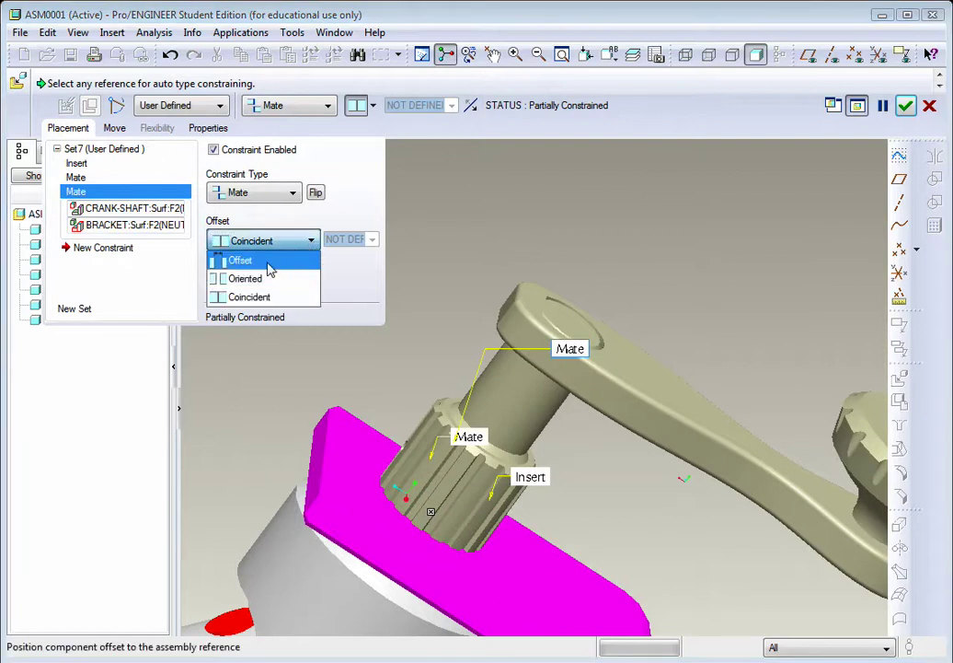
pyautogui.click(270, 262)
pyautogui.doubleClick(348, 239)
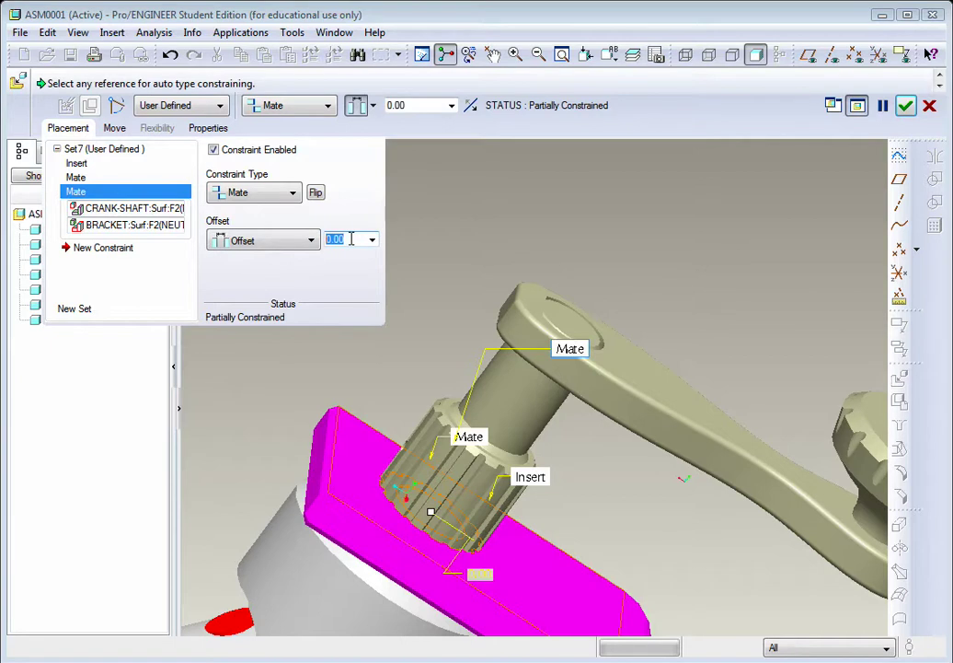
pyautogui.press('BackSpace')
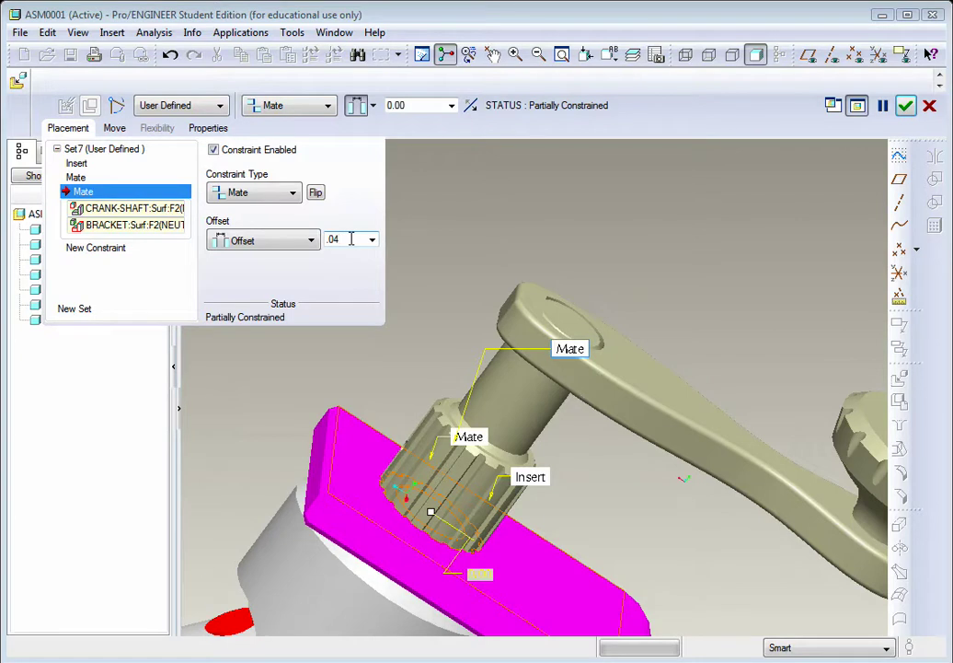
pyautogui.write('.04')
pyautogui.press('Return')
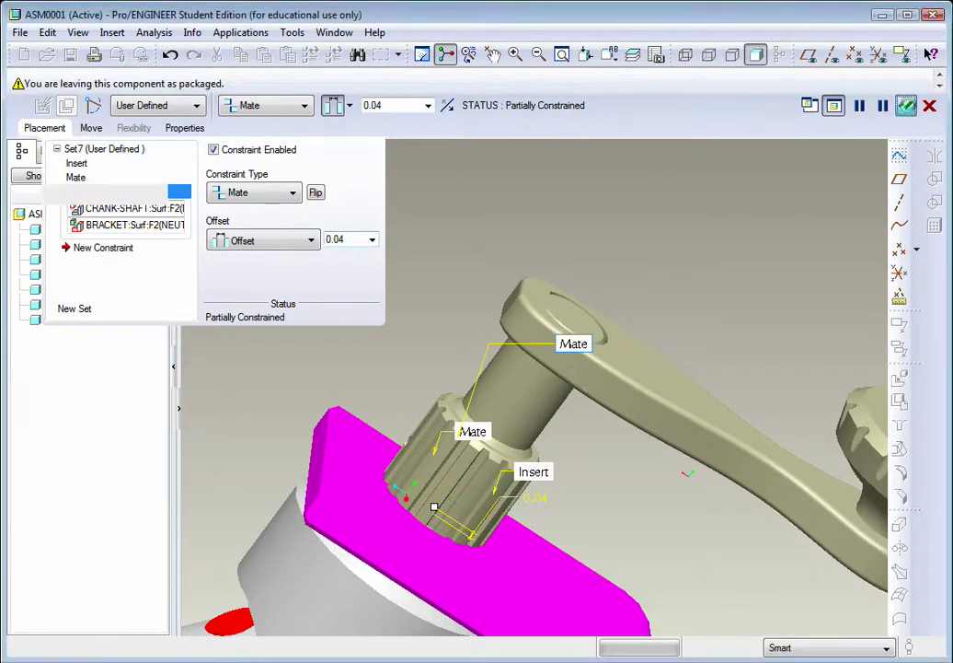
pyautogui.click(905, 105)
# - Rotate the crank by its knob with Drag Components to test the motion of the assembled universal joint
pyautogui.moveTo(770, 236); pyautogui.dragTo(552, 399, button='middle')
pyautogui.scroll(5, 515, 460)
pyautogui.moveTo(476, 421); pyautogui.dragTo(509, 408, button='middle')
pyautogui.scroll(-5, 635, 448)
pyautogui.moveTo(623, 436); pyautogui.dragTo(534, 404, button='middle')
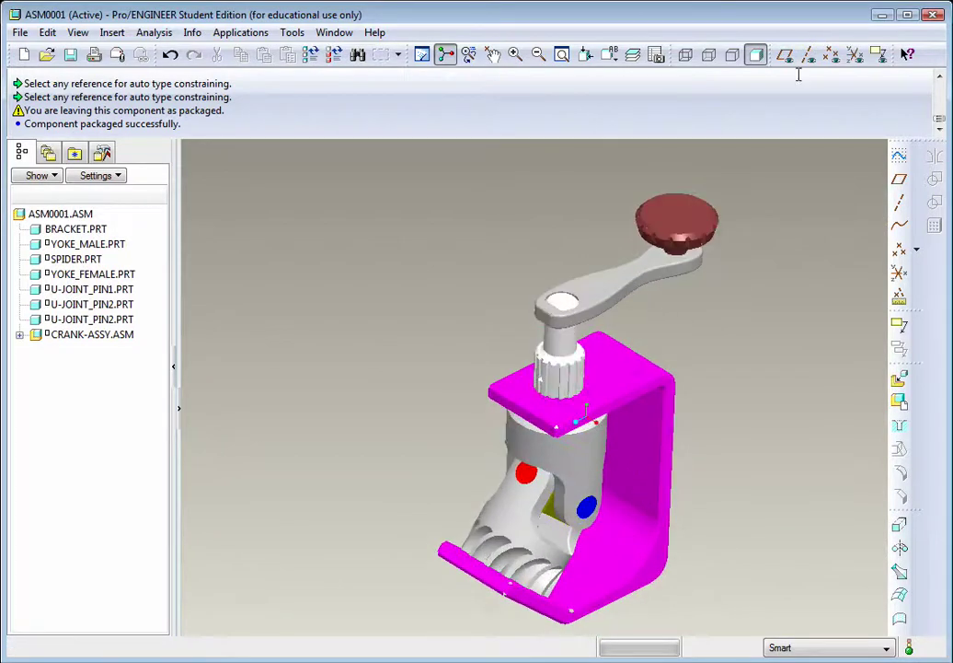
pyautogui.click(493, 55)
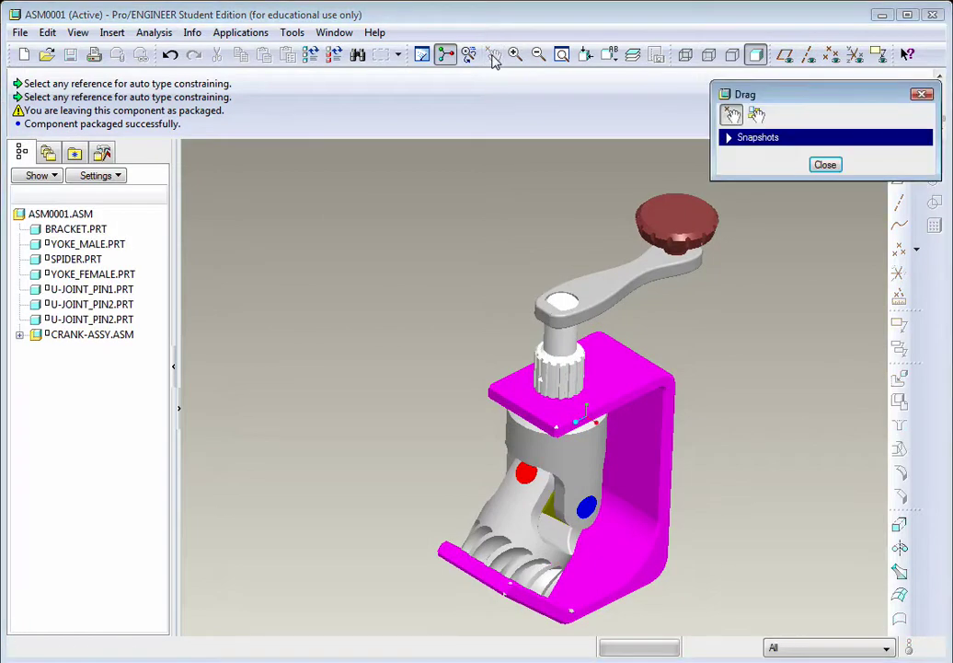
pyautogui.click(647, 227)
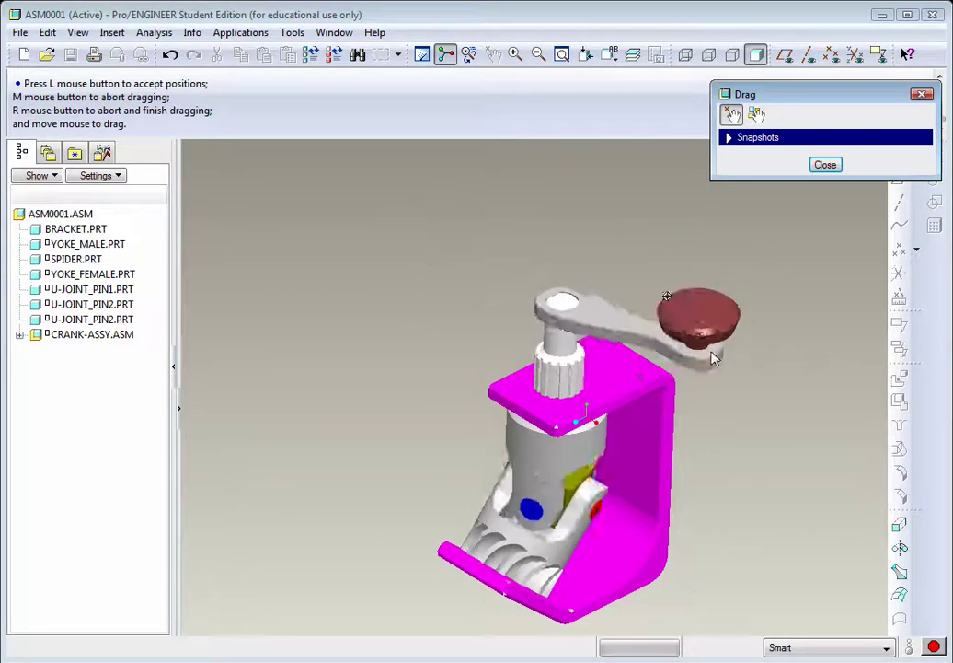
pyautogui.click(762, 241)
pyautogui.click(828, 168)
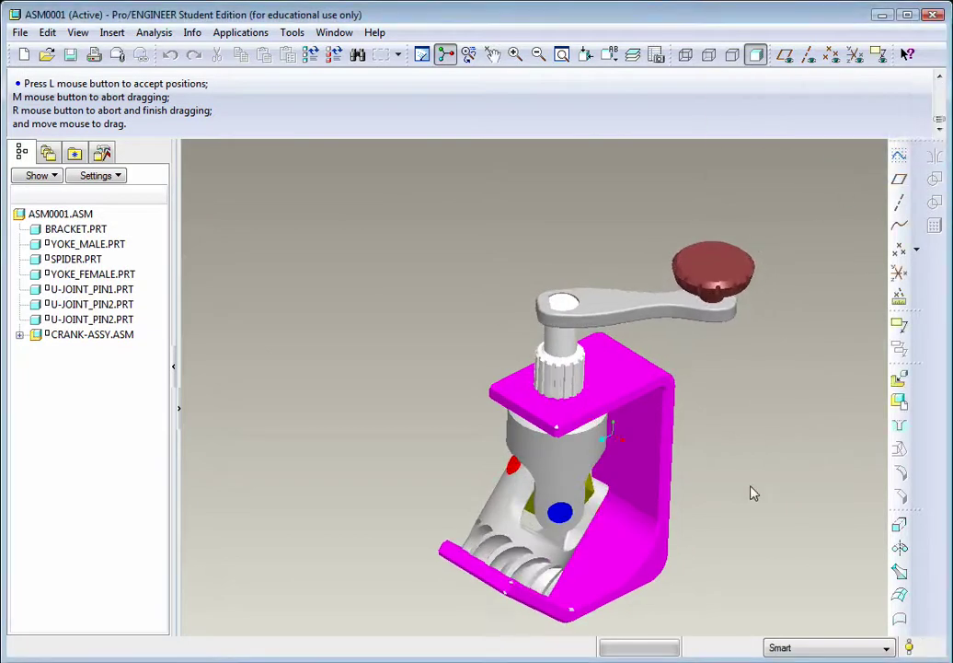